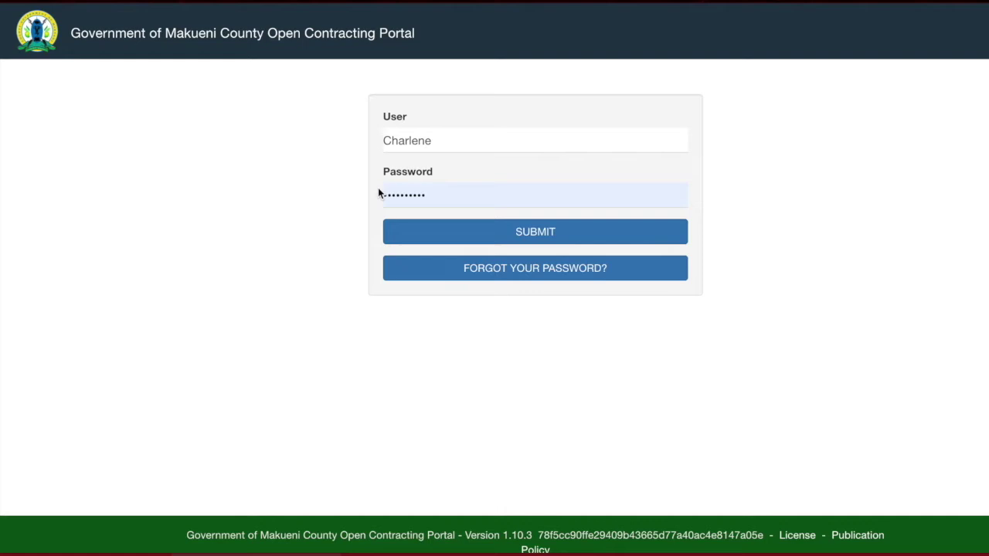
# View the password recovery form, return to the login form and sign in with the prefilled credentials
pyautogui.click(490, 271)
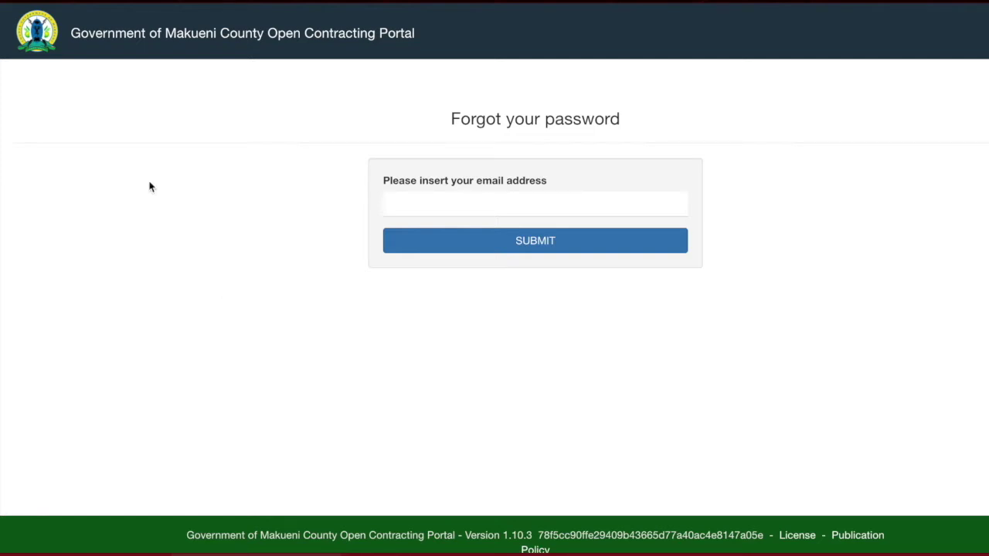
pyautogui.hotkey('alt', 'Left')
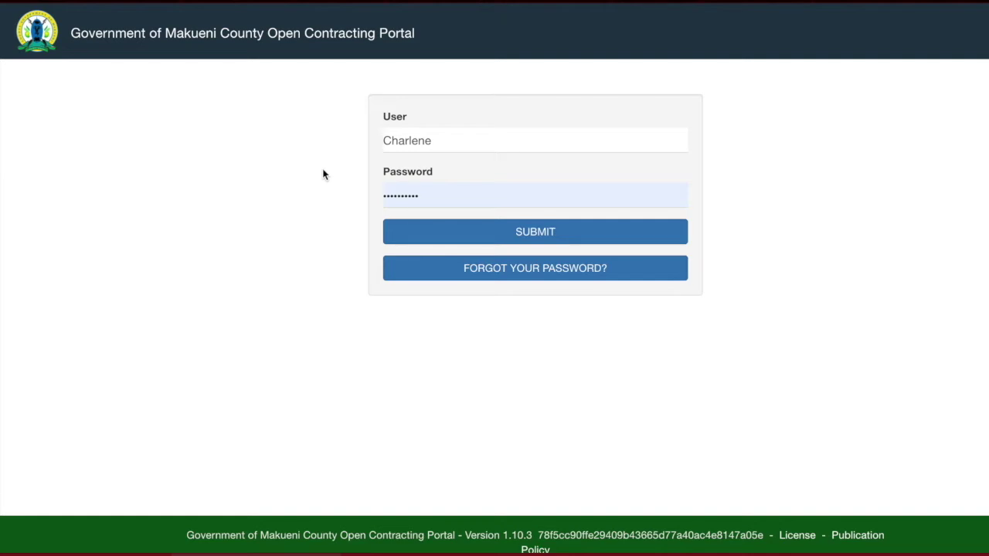
pyautogui.press('Return')
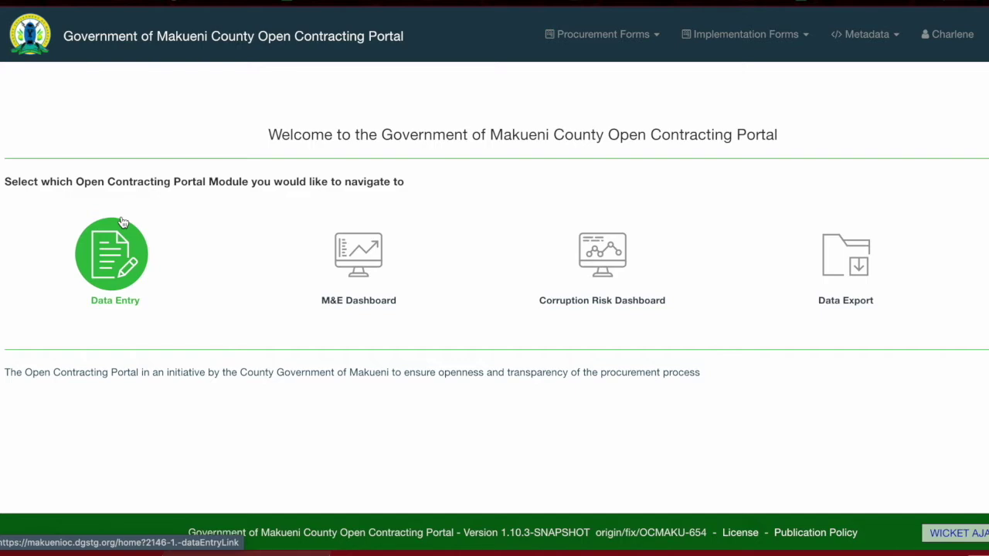
# Open the Data Export module and select department Gender, Children, Culture and Social Services with fiscal year 2019/2020
pyautogui.click(350, 245)
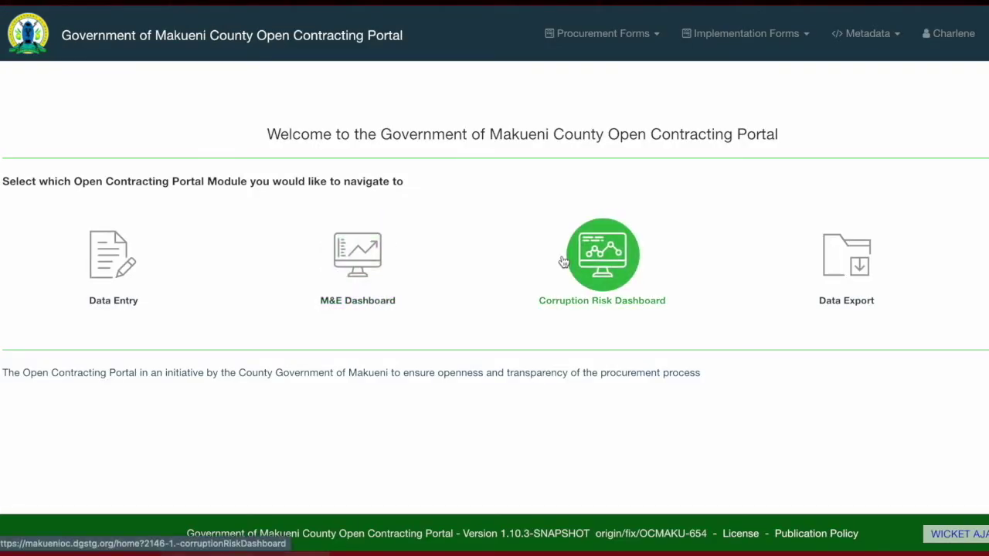
pyautogui.click(563, 261)
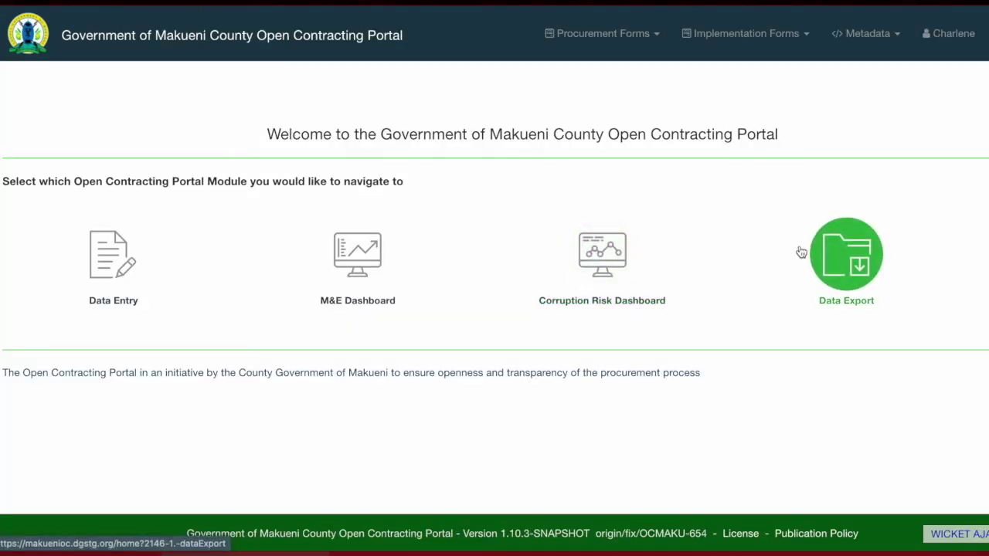
pyautogui.click(801, 252)
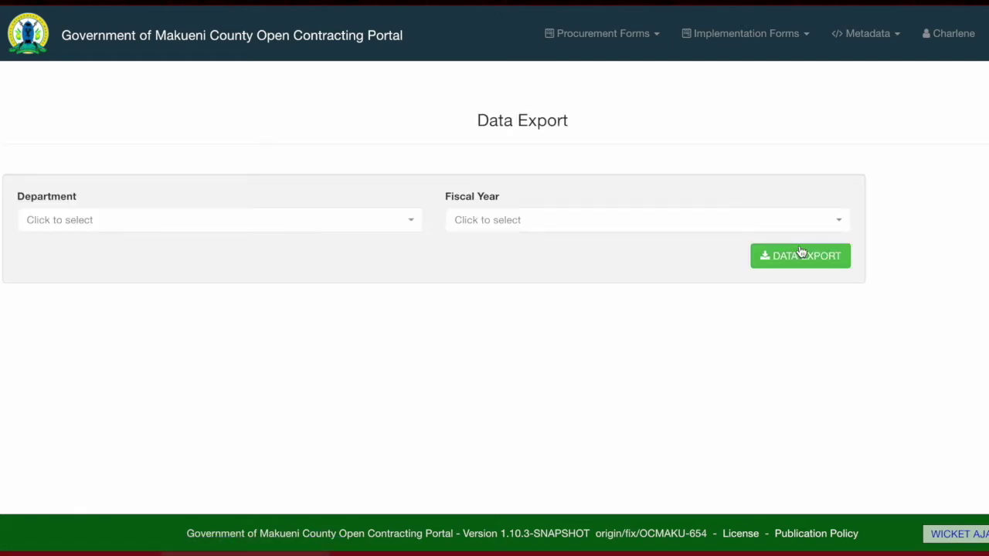
pyautogui.click(336, 226)
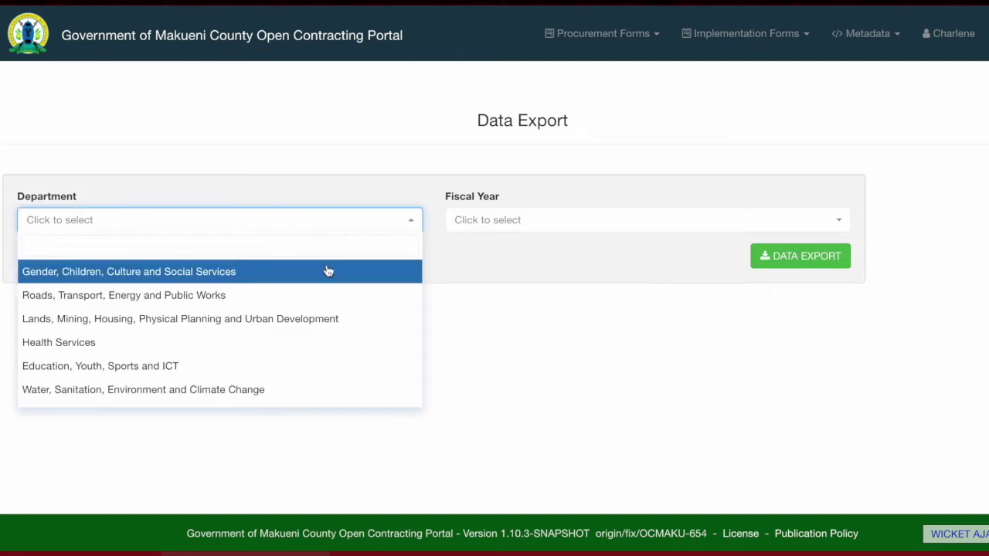
pyautogui.click(326, 271)
pyautogui.click(540, 222)
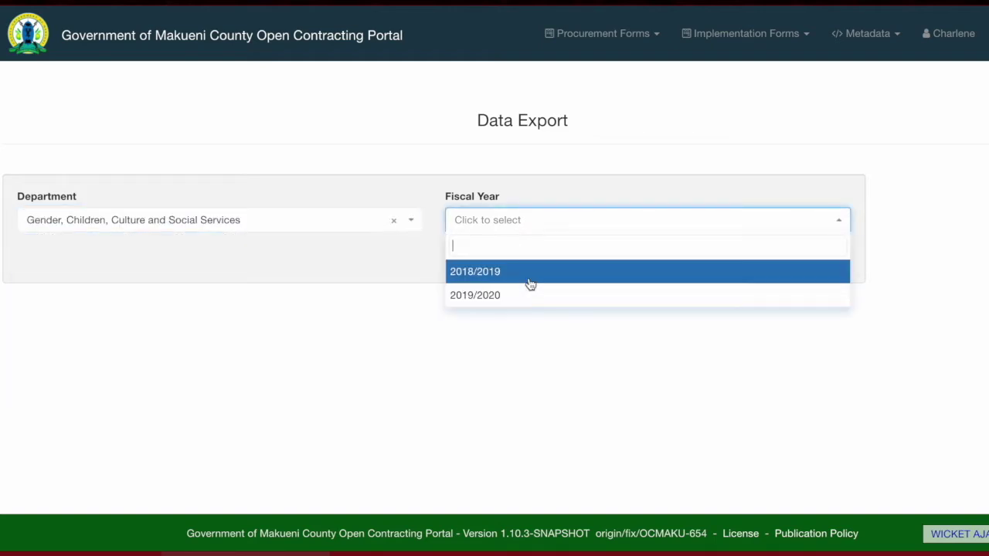
pyautogui.click(512, 291)
pyautogui.click(474, 301)
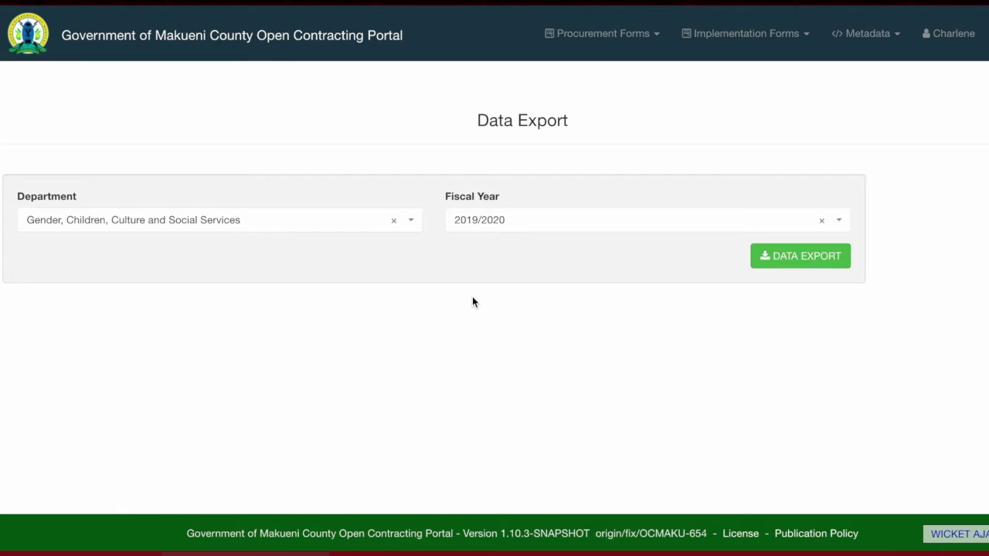
# Return to the portal's welcome page and view the lists of procurement and implementation forms
pyautogui.click(202, 44)
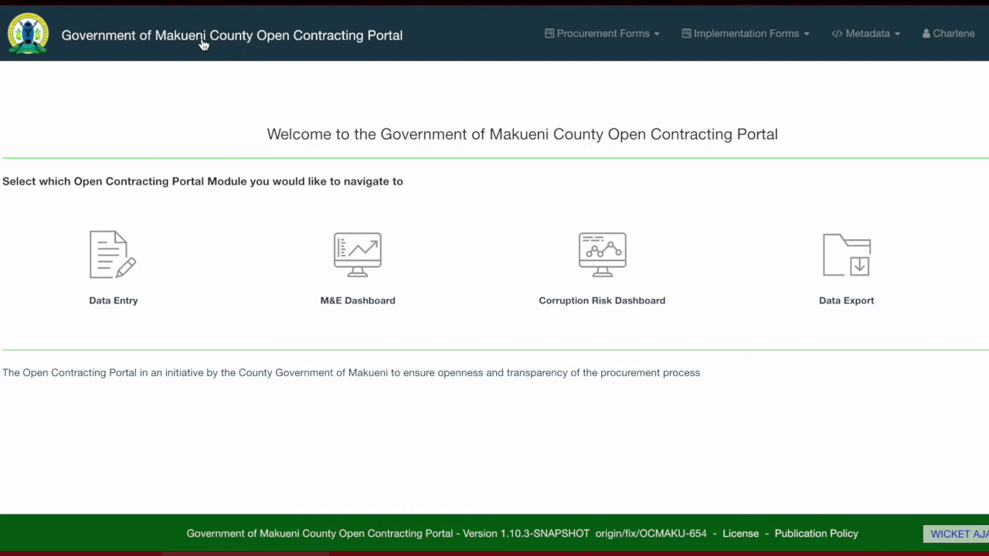
pyautogui.click(600, 35)
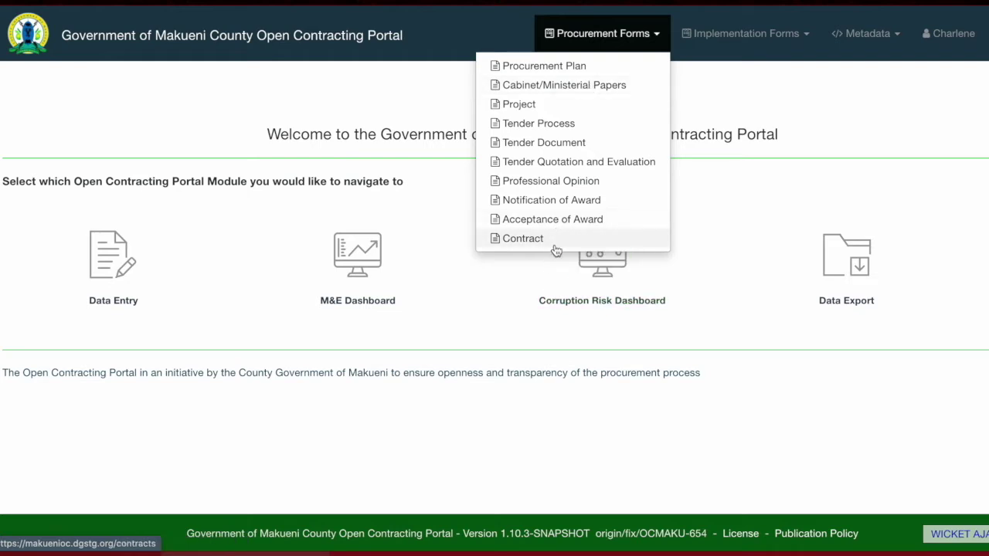
pyautogui.click(820, 143)
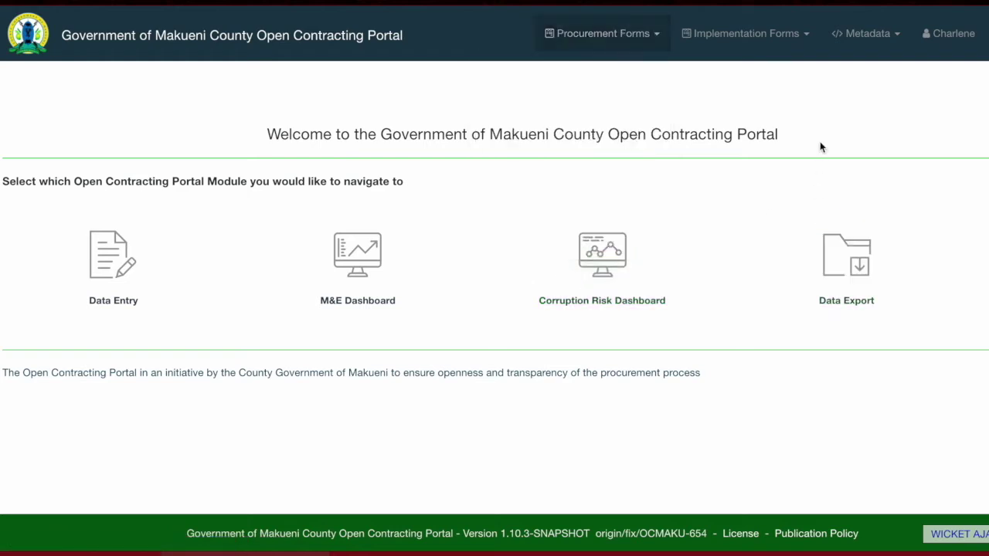
pyautogui.click(769, 35)
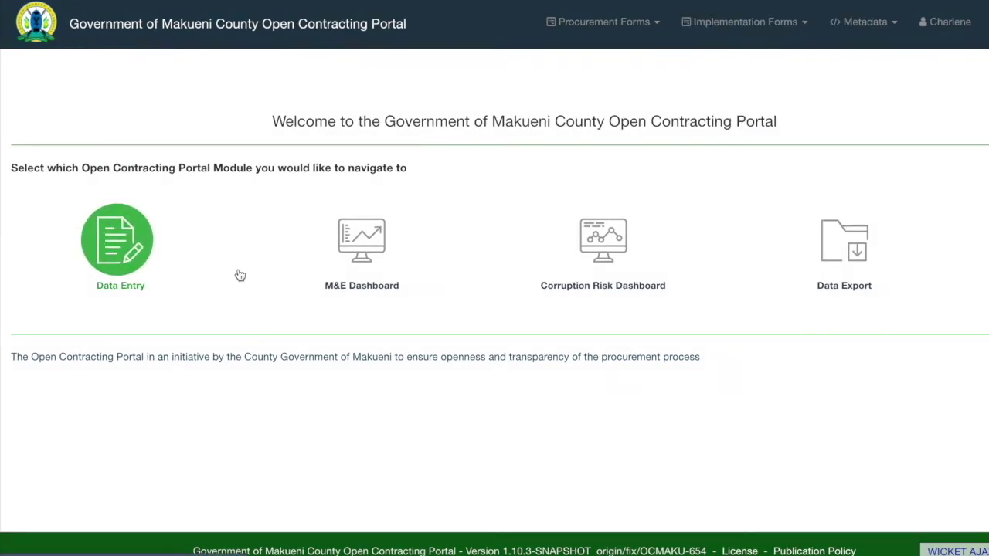
# Open the Data Entry module and show the departments' procurement plans for fiscal year 2018/2019
pyautogui.click(121, 258)
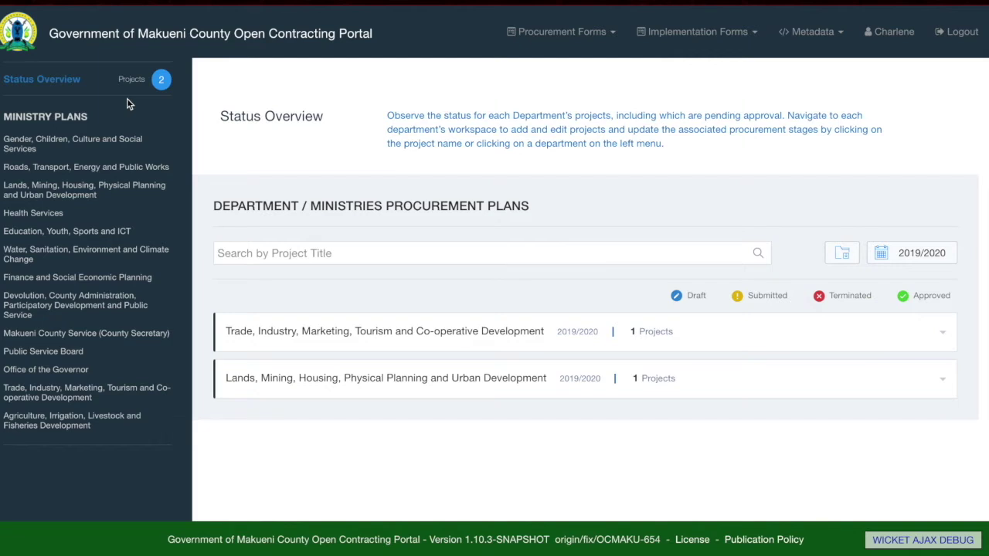
pyautogui.click(940, 263)
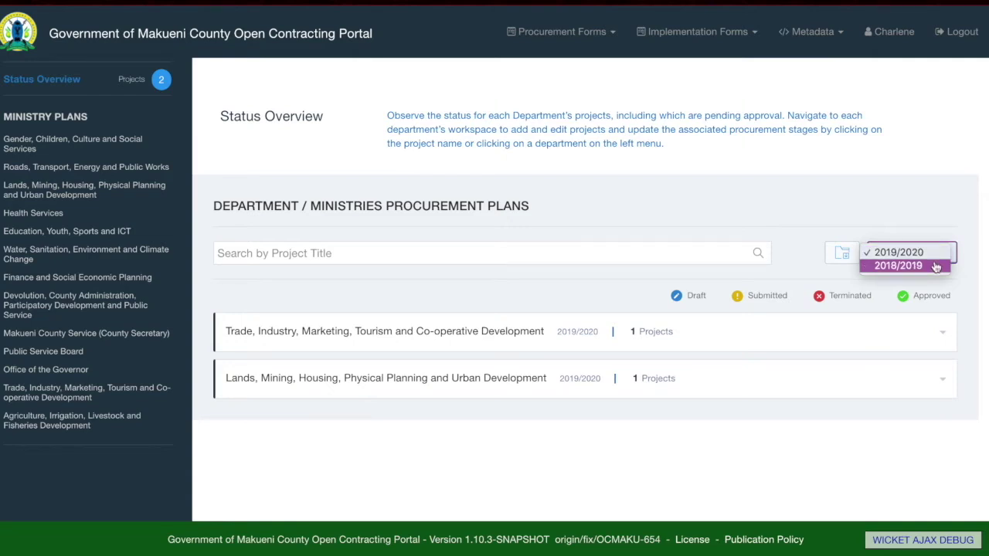
pyautogui.click(935, 265)
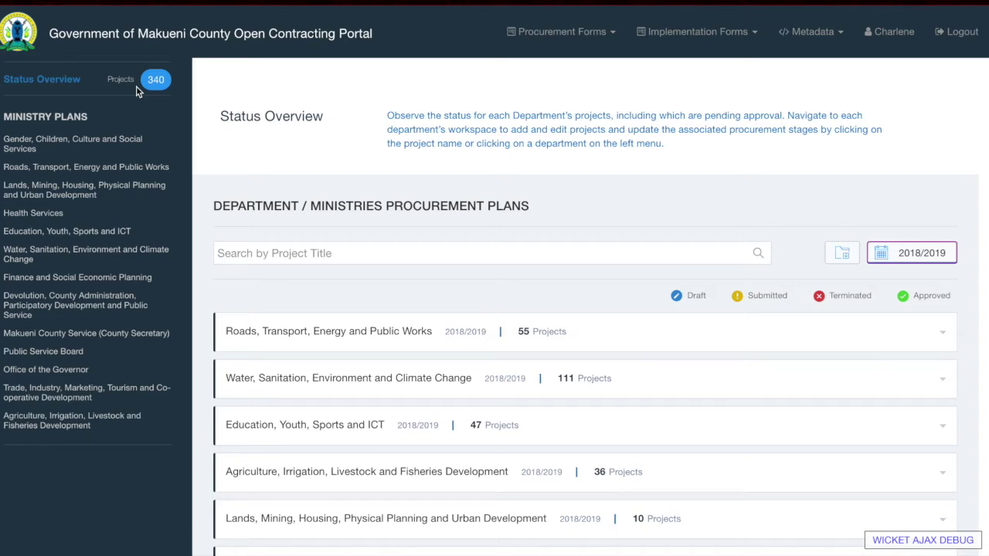
# Open the Gender, Children, Culture and Social Services workspace and examine its 2018/2019 plan documents and ministry projects
pyautogui.click(129, 146)
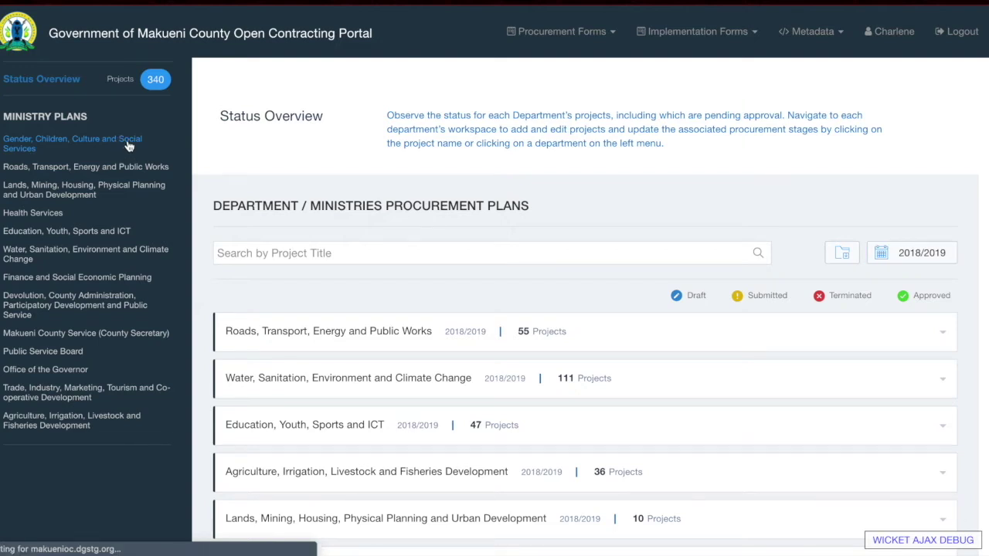
pyautogui.scroll(-1, 437, 262)
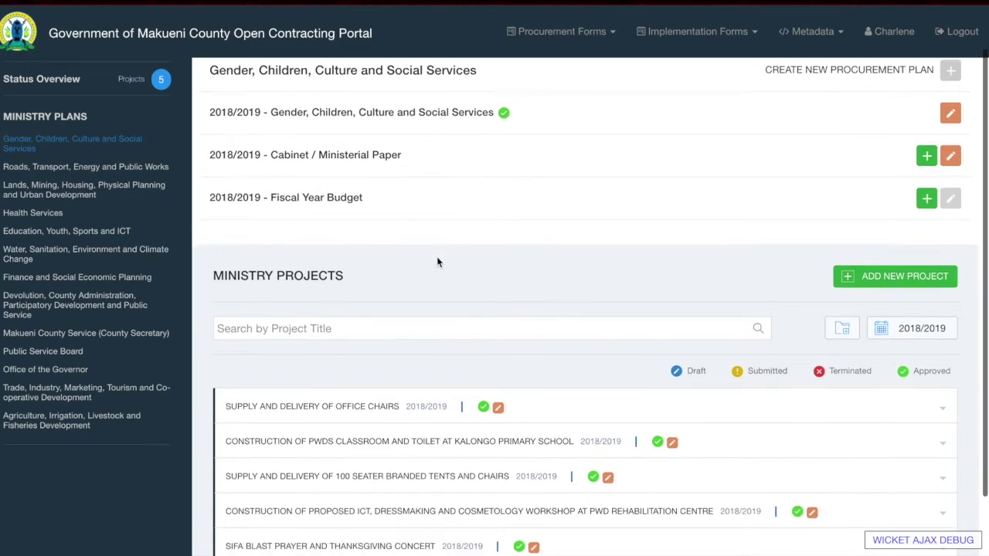
pyautogui.scroll(-1, 436, 260)
pyautogui.scroll(1, 436, 258)
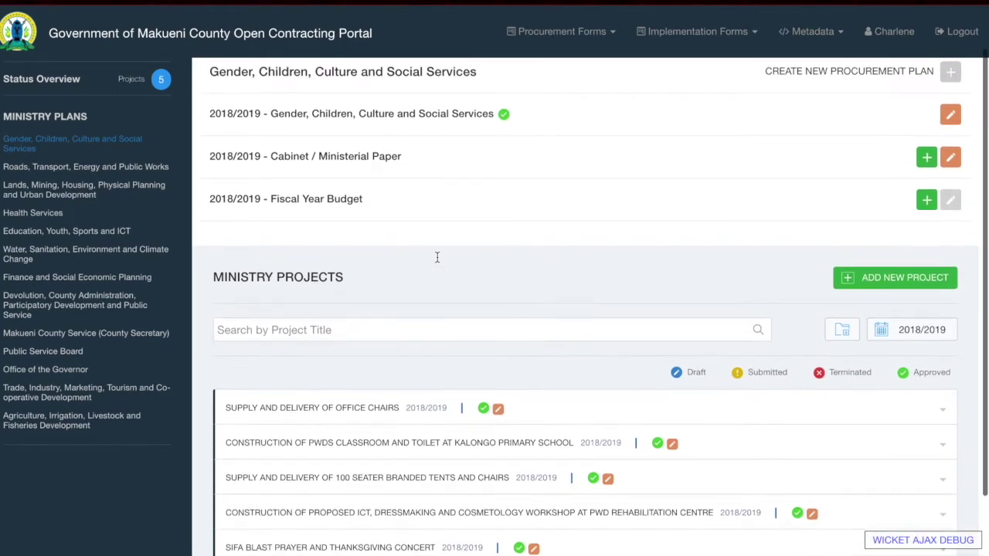
pyautogui.scroll(1, 436, 257)
# Return to the status overview and expand the Roads, Transport, Energy and Public Works project list
pyautogui.click(73, 77)
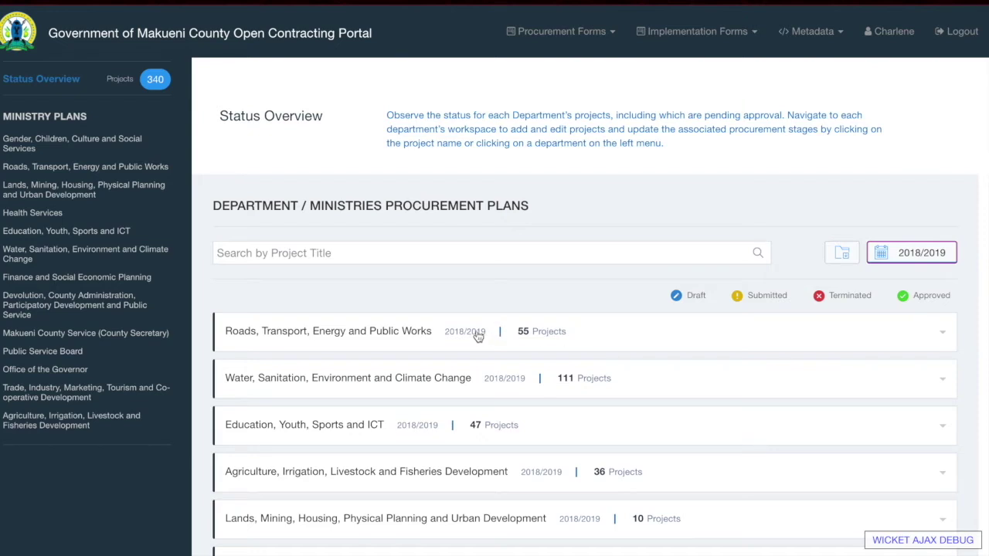
pyautogui.click(428, 338)
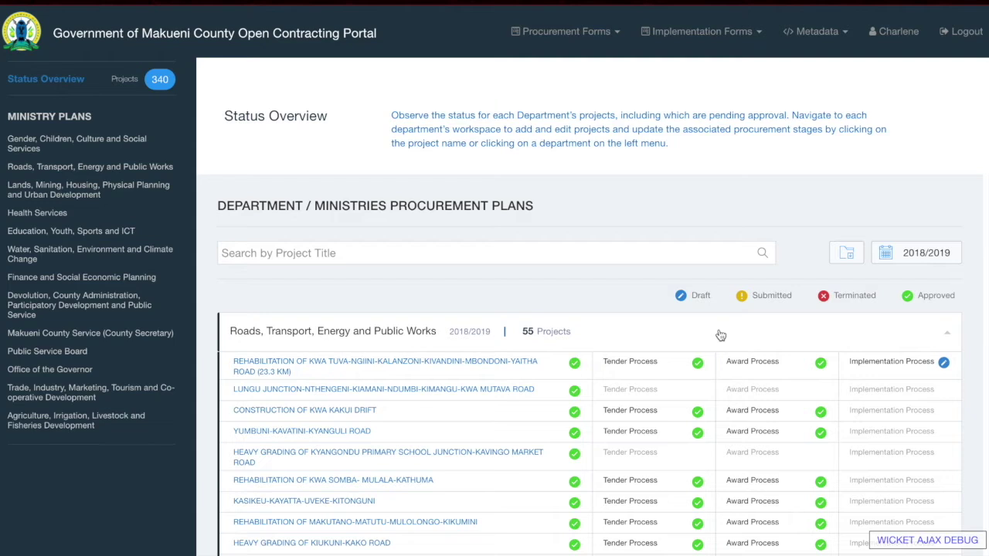
# Search the 2018/2019 procurement plans for project titles containing "Tuva"
pyautogui.click(610, 257)
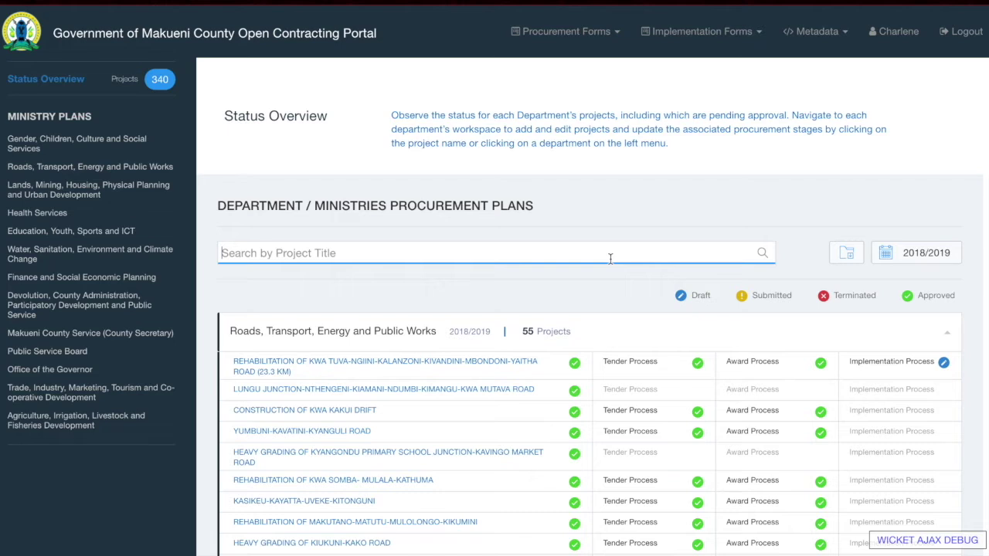
pyautogui.write('Tuva')
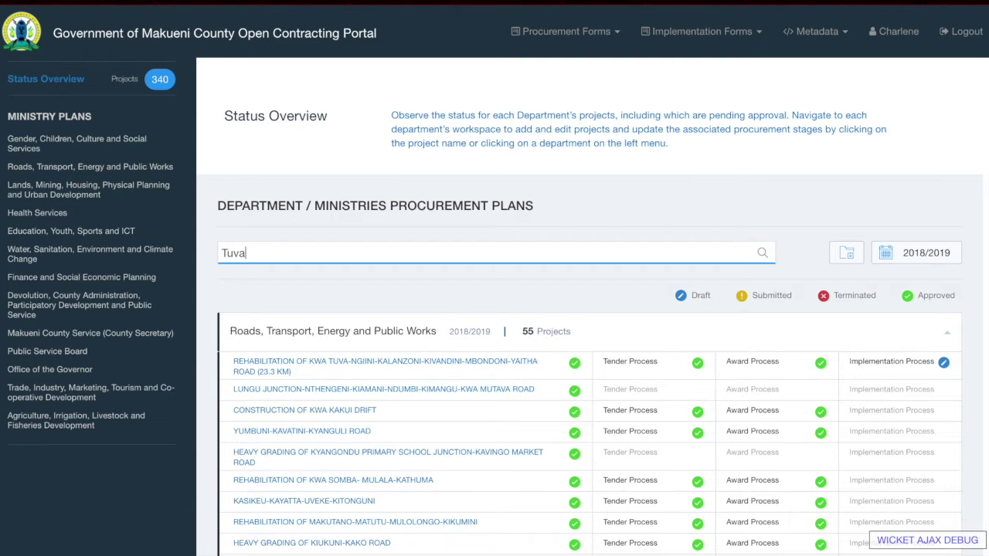
pyautogui.press('Return')
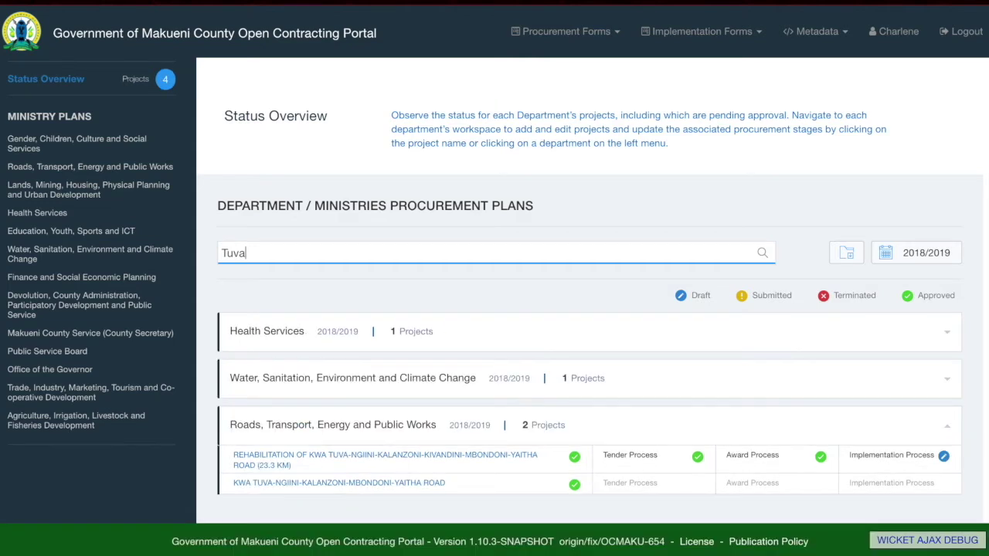
# Examine the matching projects under Health Services, Water, Sanitation, Environment and Climate Change, and Roads, Transport, Energy and Public Works
pyautogui.click(581, 330)
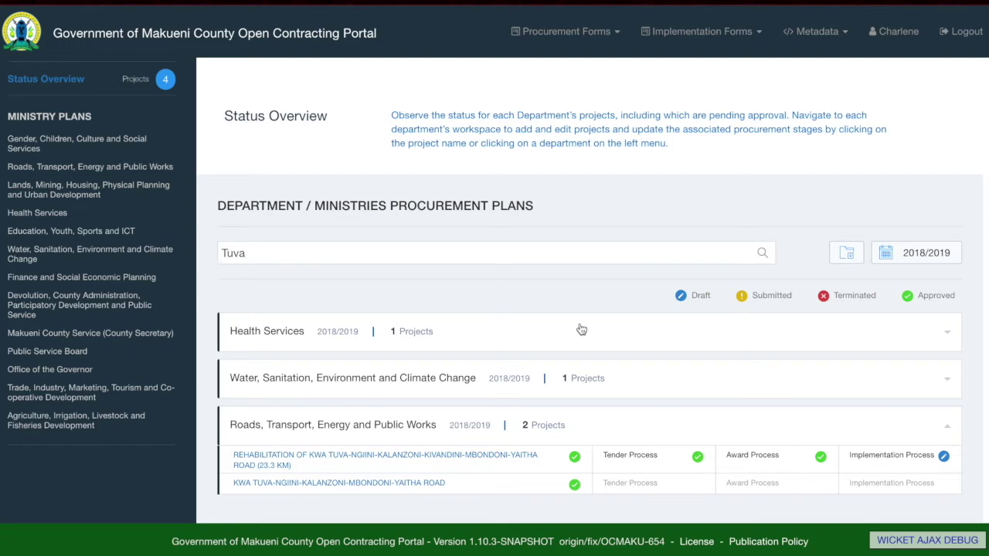
pyautogui.click(366, 331)
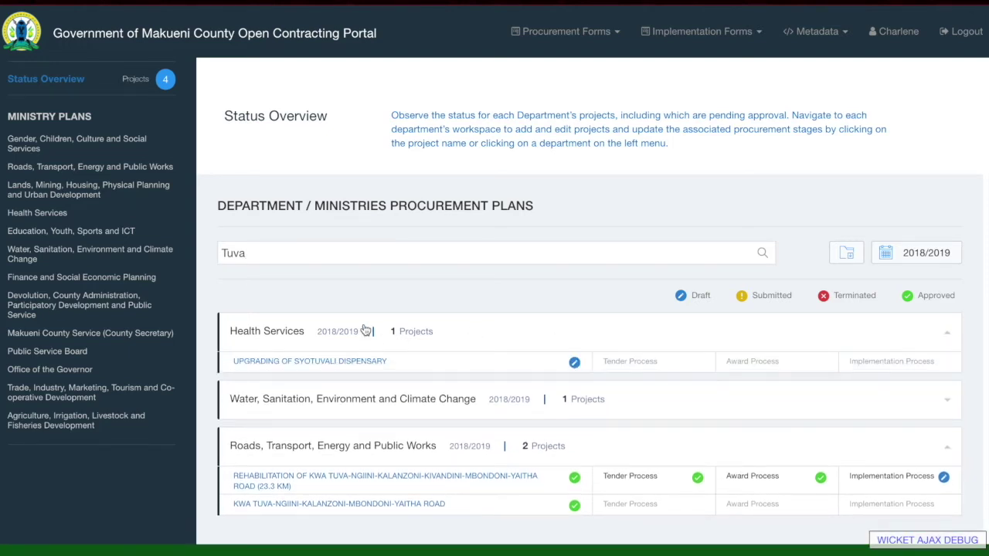
pyautogui.click(364, 395)
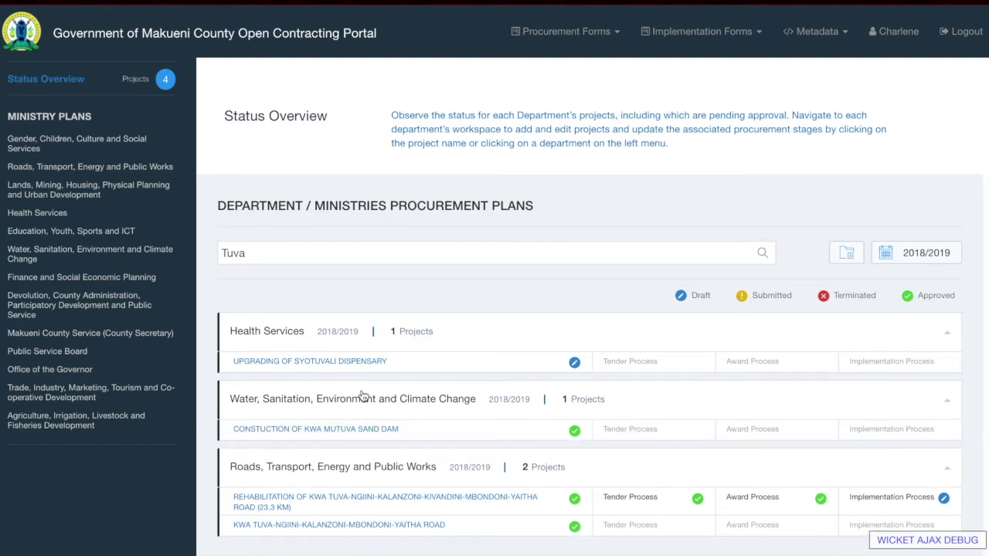
pyautogui.click(360, 397)
pyautogui.scroll(-1, 345, 464)
pyautogui.click(345, 463)
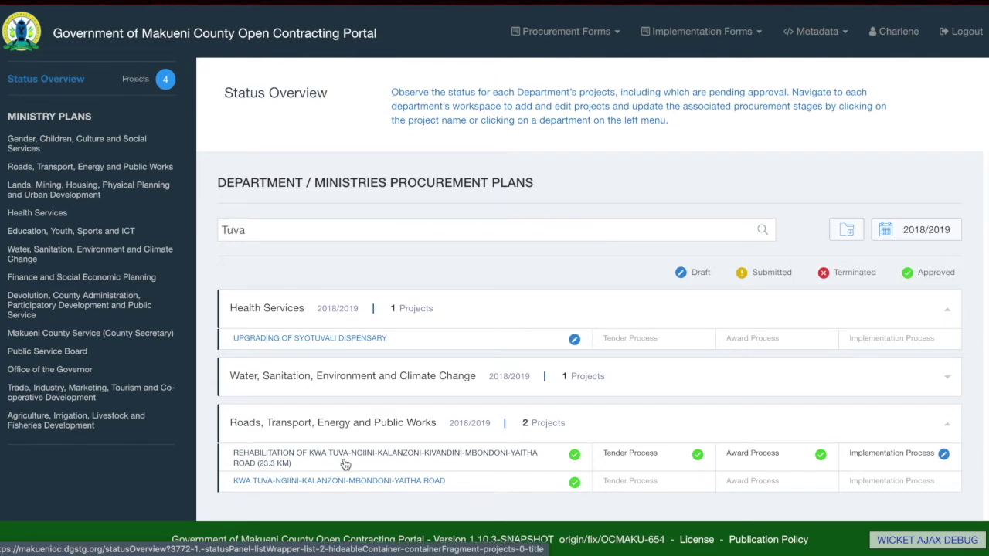
pyautogui.click(417, 322)
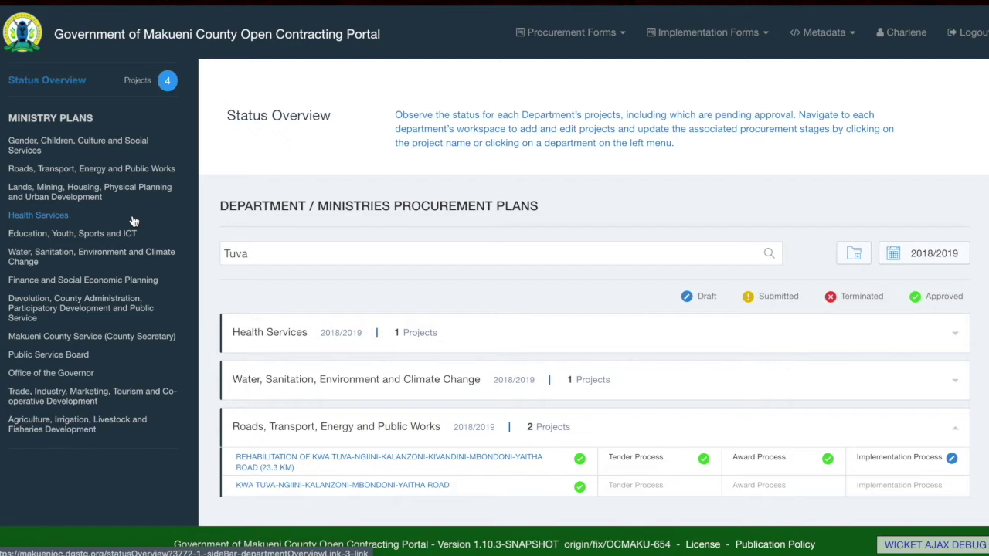
# Create a new blank 2019/2020 procurement plan for the Roads, Transport, Energy and Public Works department
pyautogui.click(143, 169)
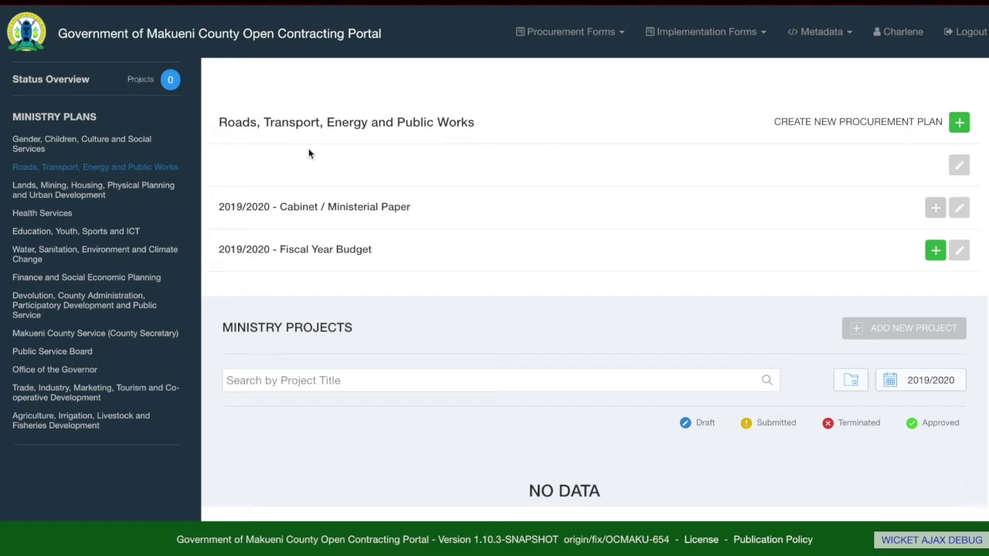
pyautogui.click(958, 128)
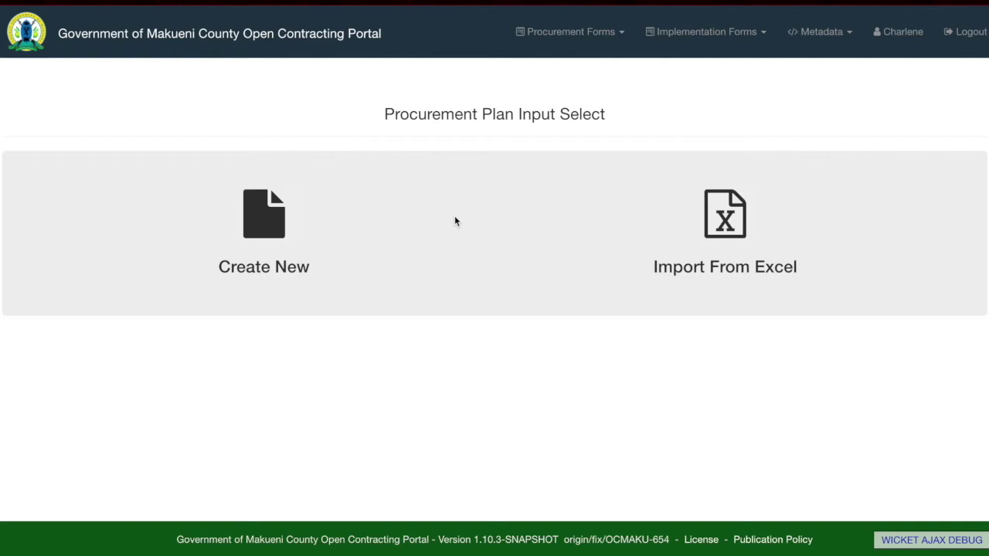
pyautogui.click(262, 222)
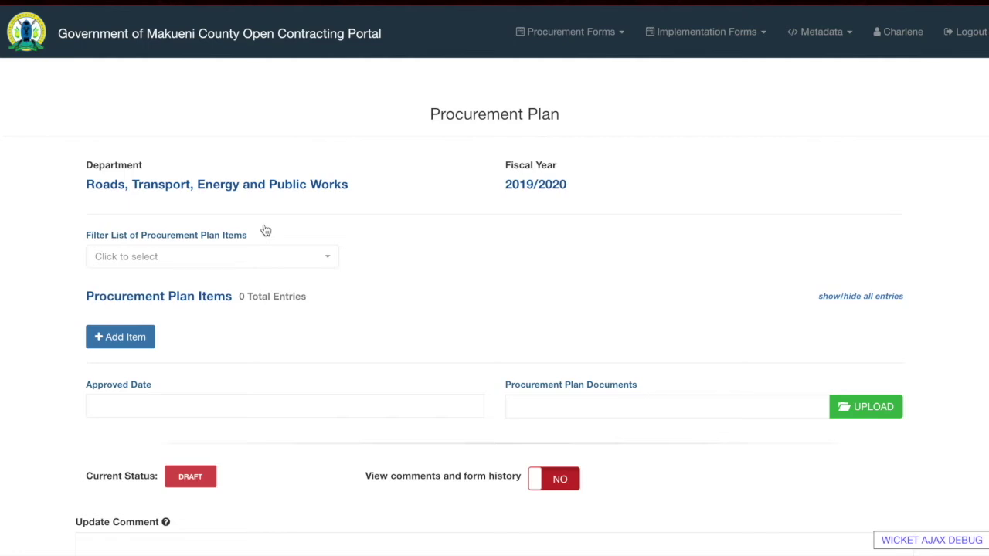
# Add a procurement plan item and choose "M000000004 - Printer or copier paper; A4, 80mg, one ream" for it
pyautogui.click(216, 261)
pyautogui.click(410, 249)
pyautogui.click(151, 338)
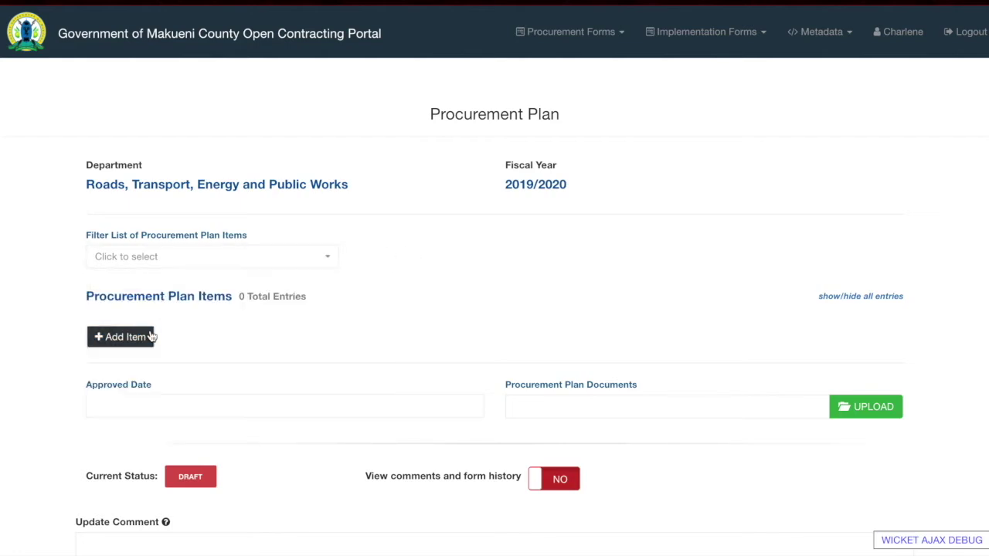
pyautogui.scroll(-4, 151, 335)
pyautogui.scroll(2, 302, 307)
pyautogui.click(415, 222)
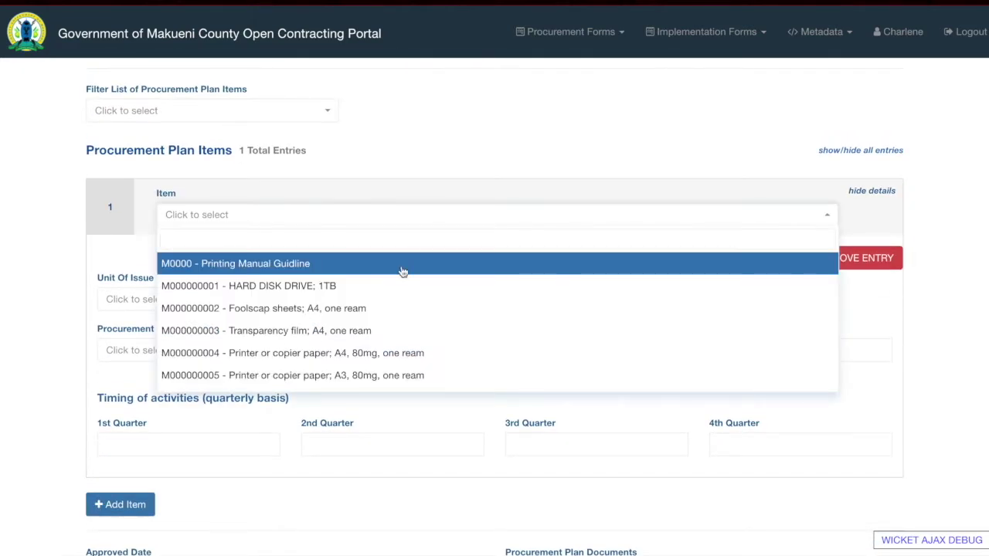
pyautogui.scroll(-1, 391, 327)
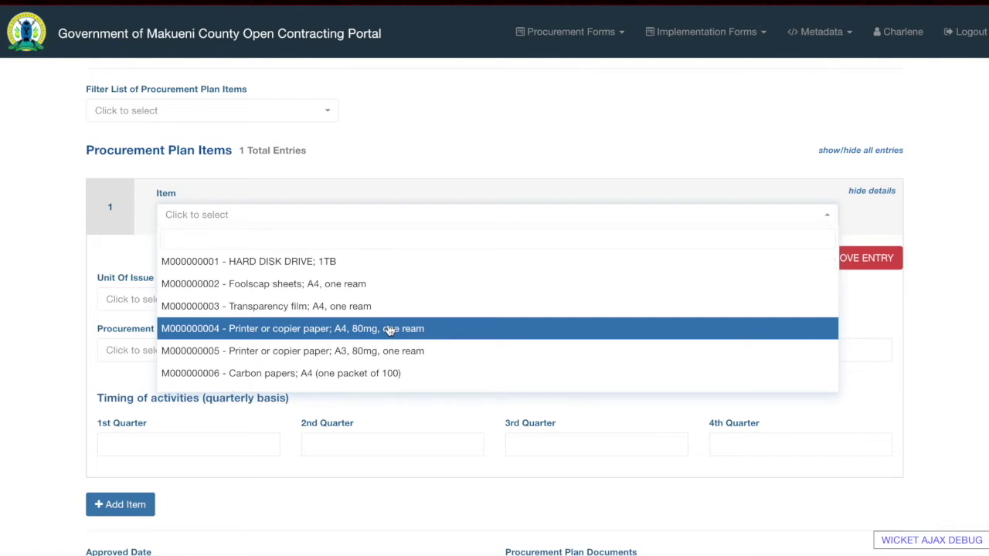
pyautogui.click(391, 328)
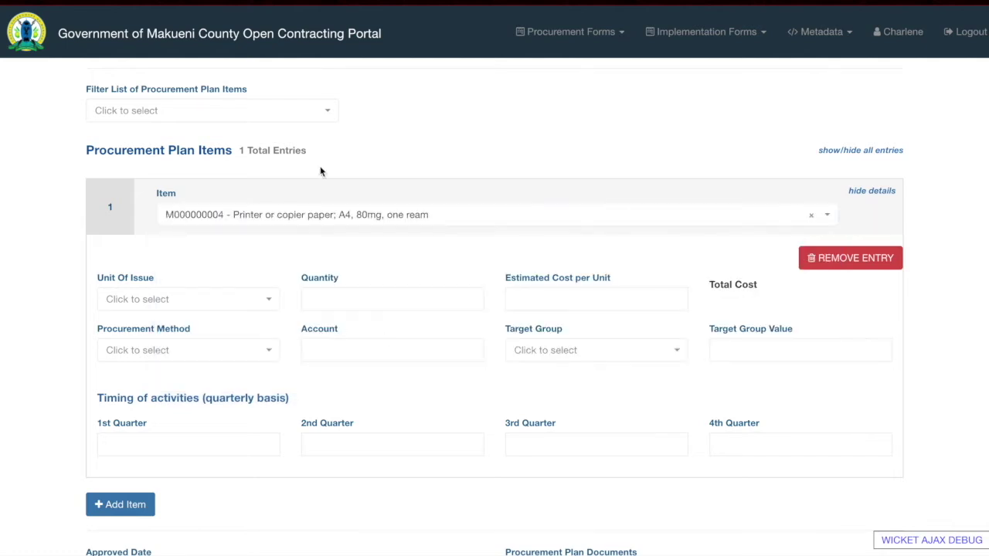
# Set the copier paper item's unit of issue to ream, quantity to 200 and estimated cost per unit to 100
pyautogui.click(181, 296)
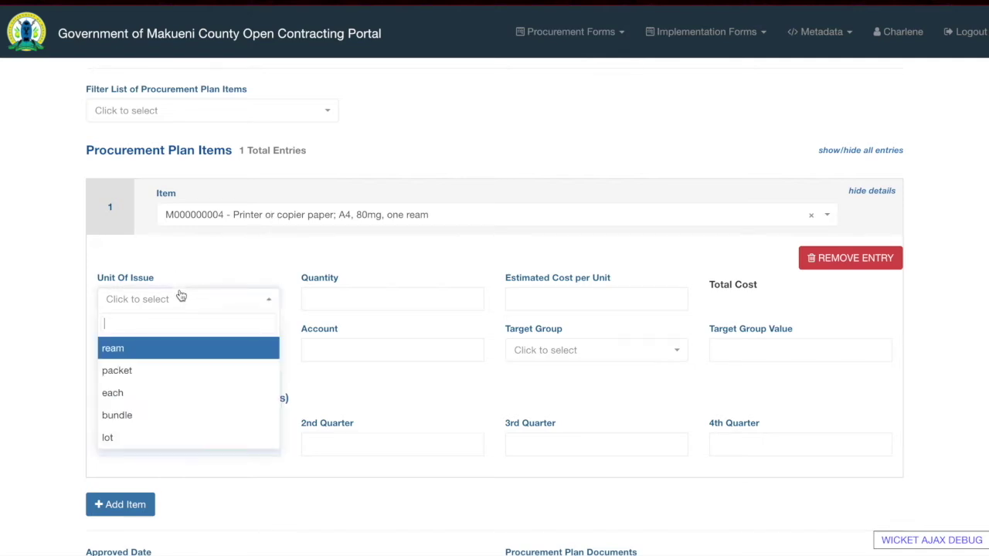
pyautogui.click(165, 350)
pyautogui.click(347, 298)
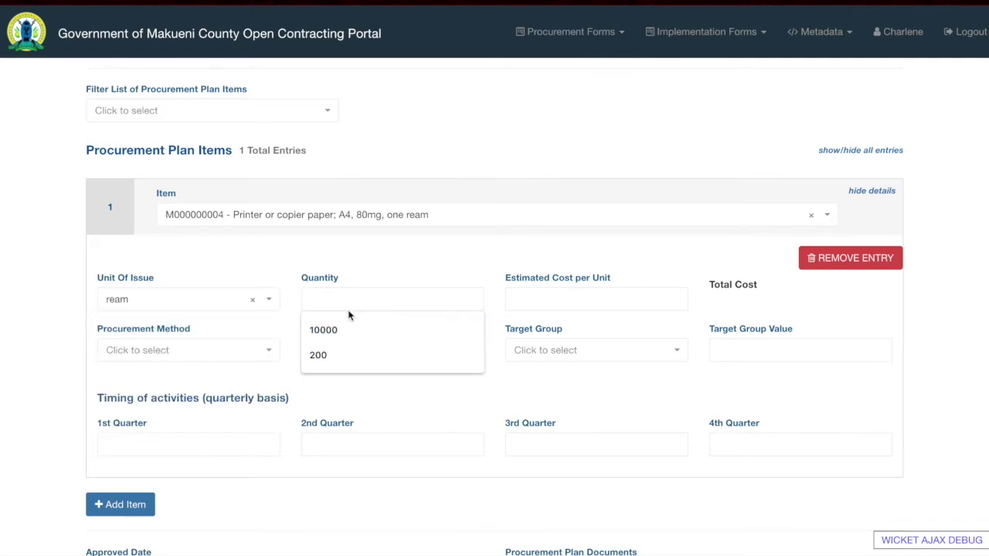
pyautogui.write('200')
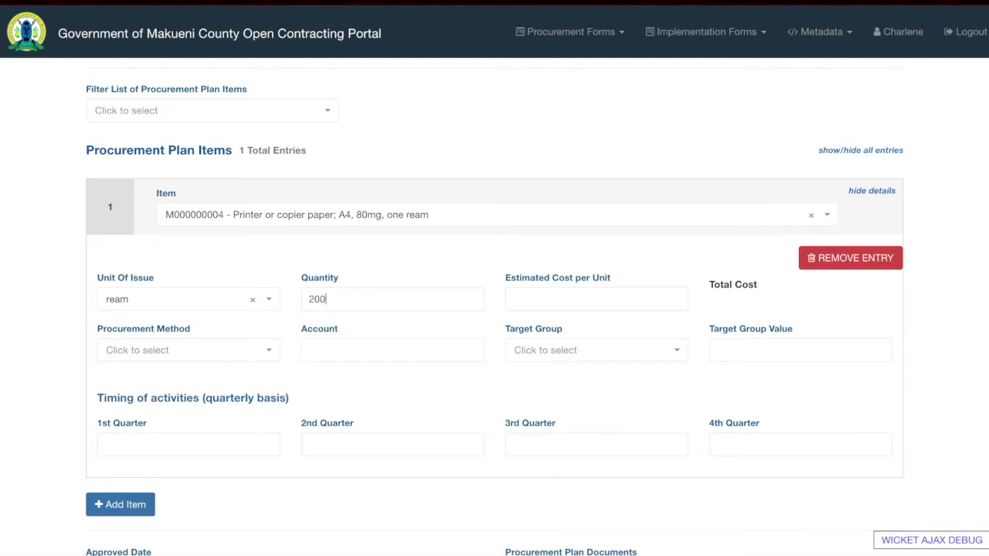
pyautogui.click(632, 298)
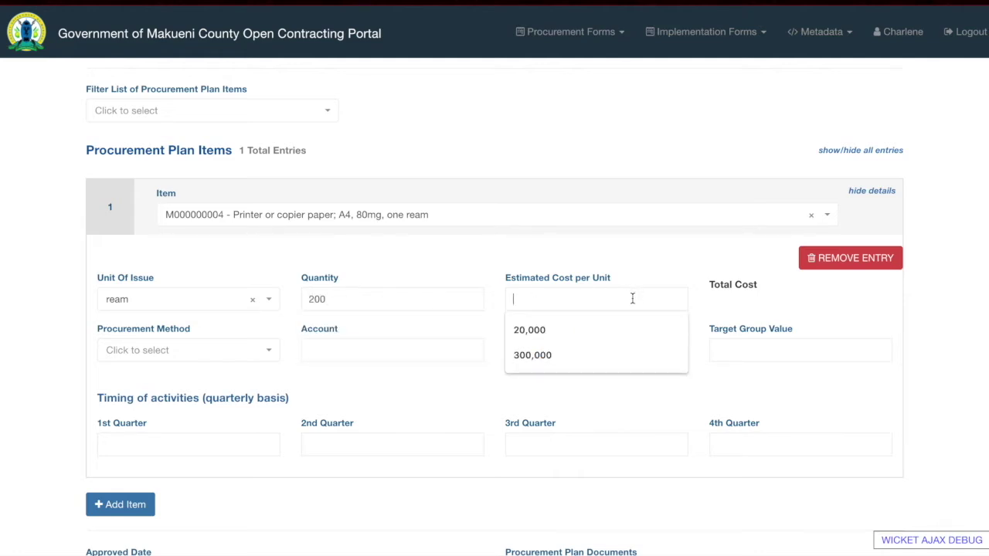
pyautogui.write('100')
pyautogui.click(757, 306)
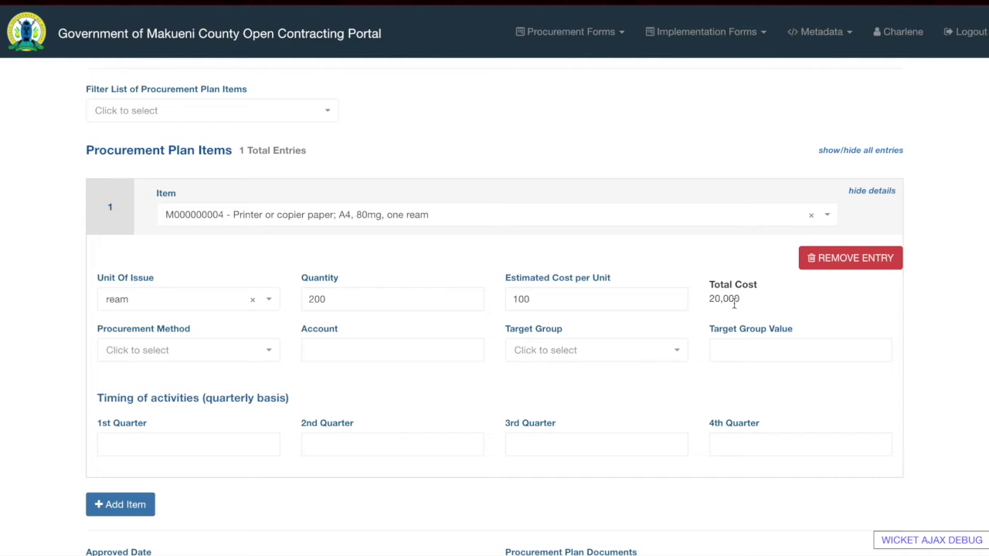
# Set the item's procurement method to Specially Permitted, fill in the account number, and set target group Youth with value 10,000
pyautogui.click(274, 350)
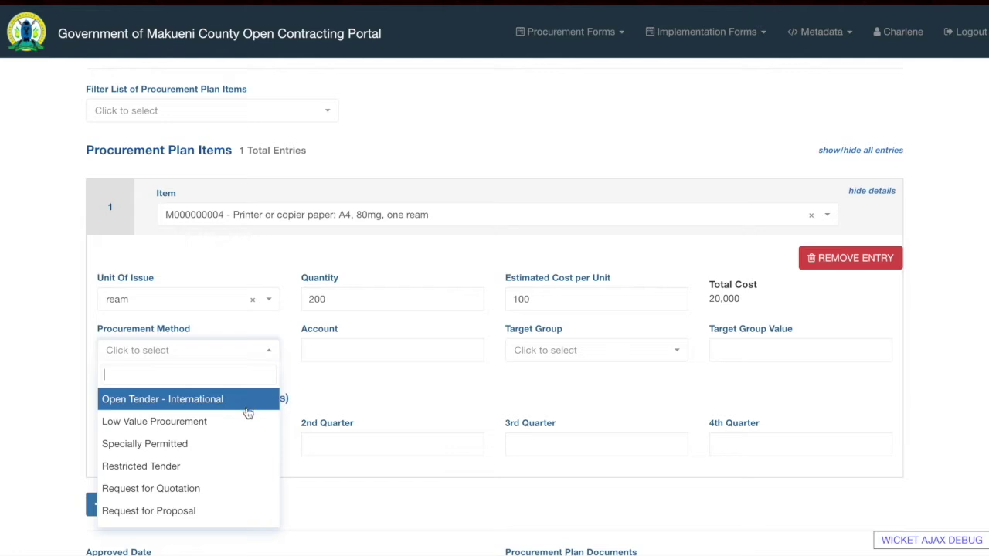
pyautogui.click(220, 446)
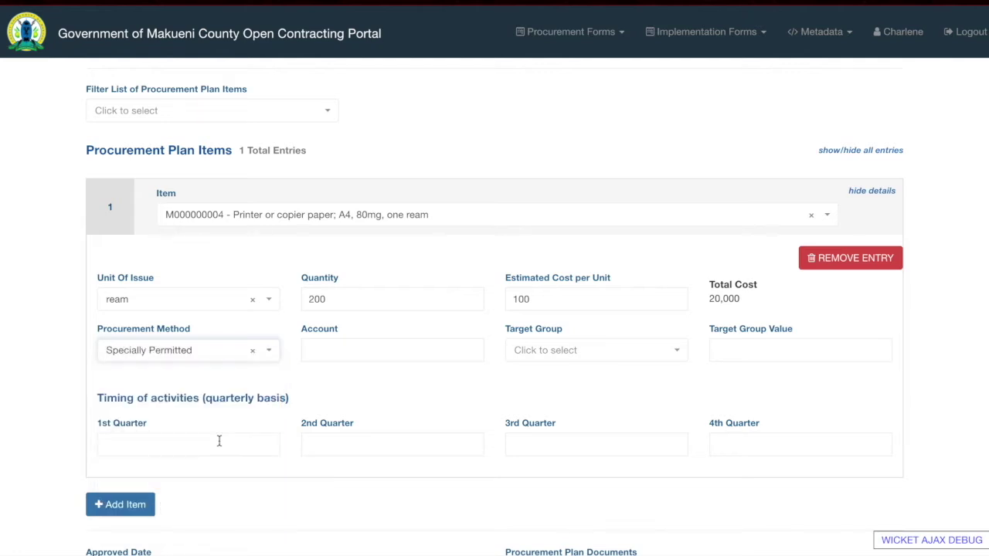
pyautogui.click(335, 352)
pyautogui.click(338, 380)
pyautogui.click(571, 357)
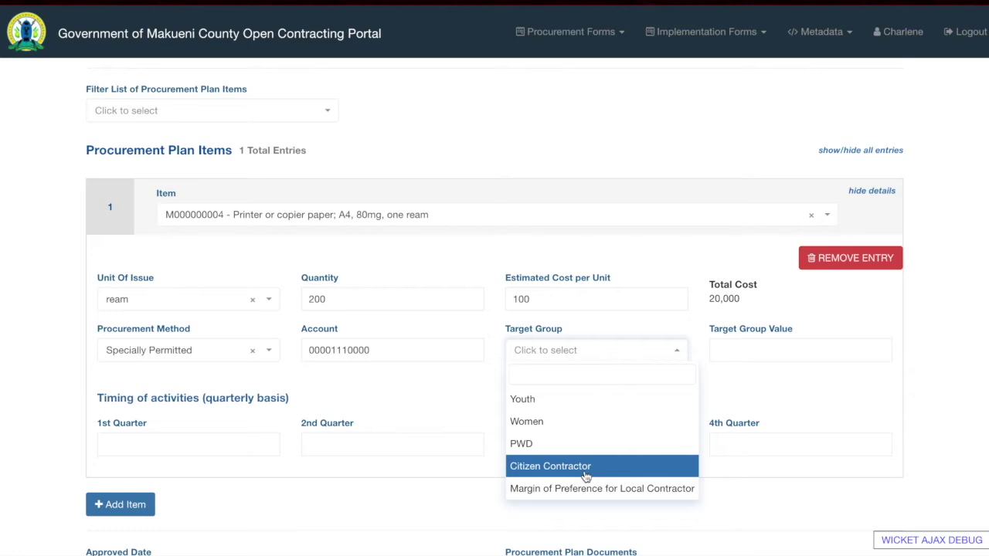
pyautogui.click(601, 404)
pyautogui.click(720, 354)
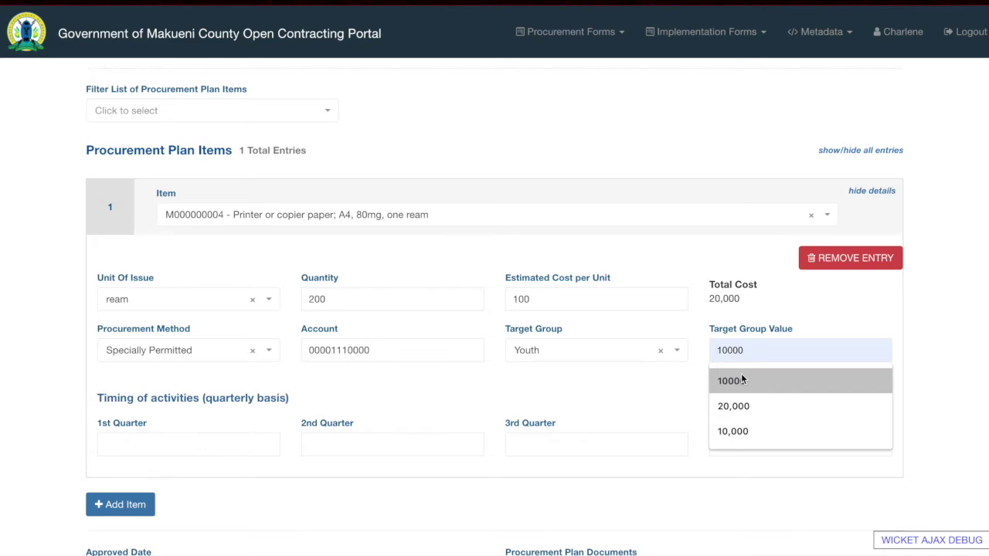
pyautogui.click(741, 378)
# Fill in the quarterly timing of activities with 500, 2,000, 2,000 and 3,500 for the 1st to 4th quarters
pyautogui.click(193, 442)
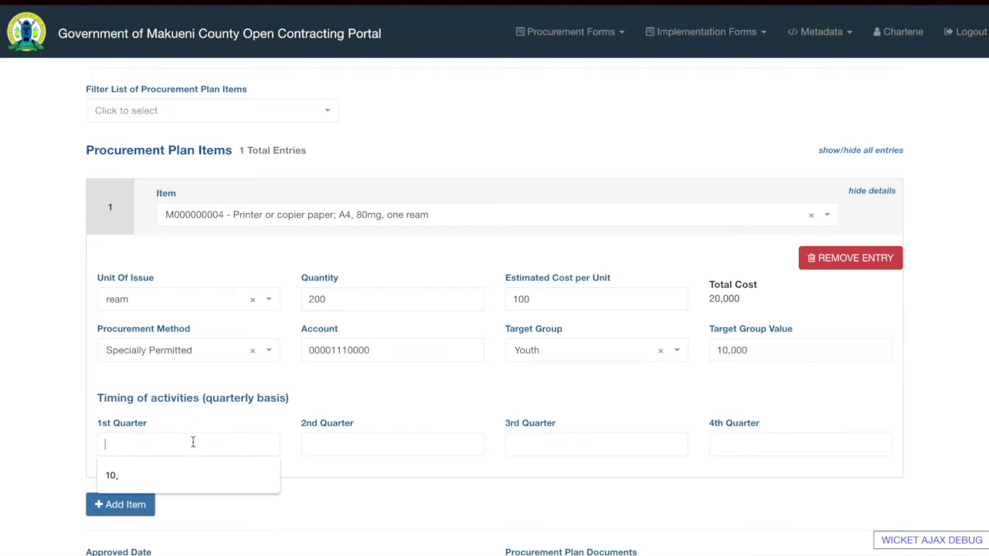
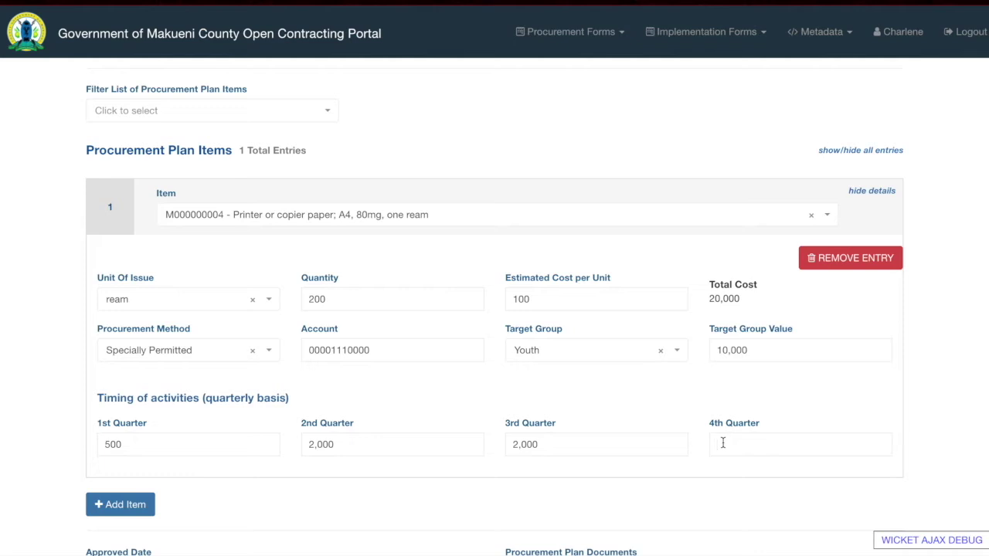
pyautogui.write('3500')
pyautogui.scroll(-2, 260, 428)
pyautogui.scroll(-1, 260, 428)
pyautogui.scroll(1, 260, 428)
pyautogui.scroll(-2, 260, 428)
pyautogui.scroll(2, 259, 428)
pyautogui.scroll(2, 260, 428)
pyautogui.scroll(-1, 260, 428)
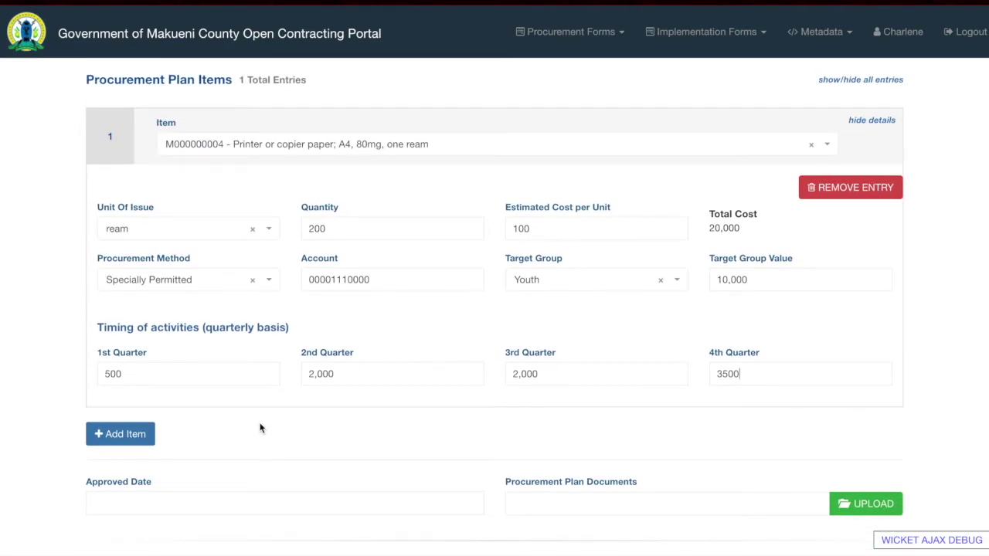
# Set the procurement plan's approved date to 04/02/19
pyautogui.scroll(-5, 259, 428)
pyautogui.scroll(1, 259, 423)
pyautogui.scroll(1, 259, 423)
pyautogui.scroll(-2, 260, 423)
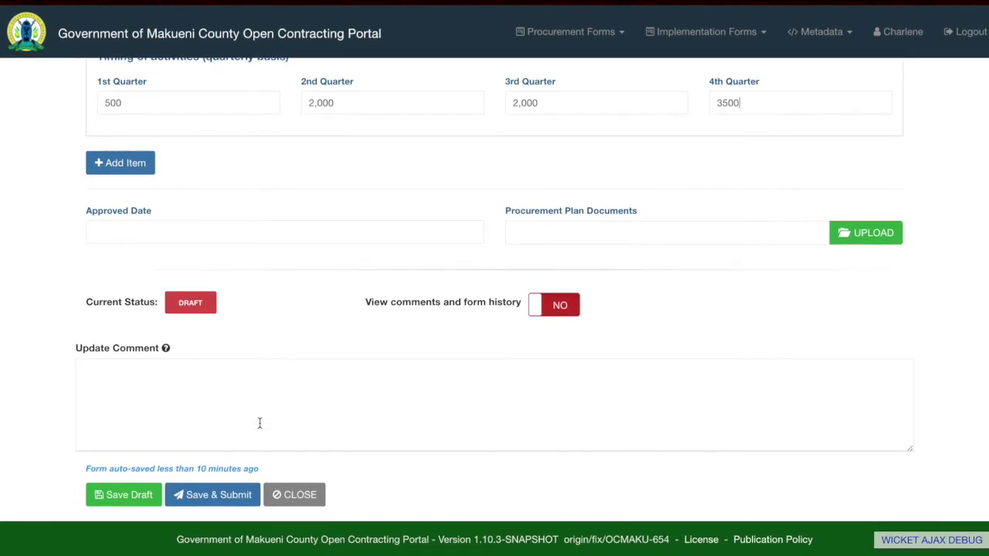
pyautogui.click(340, 236)
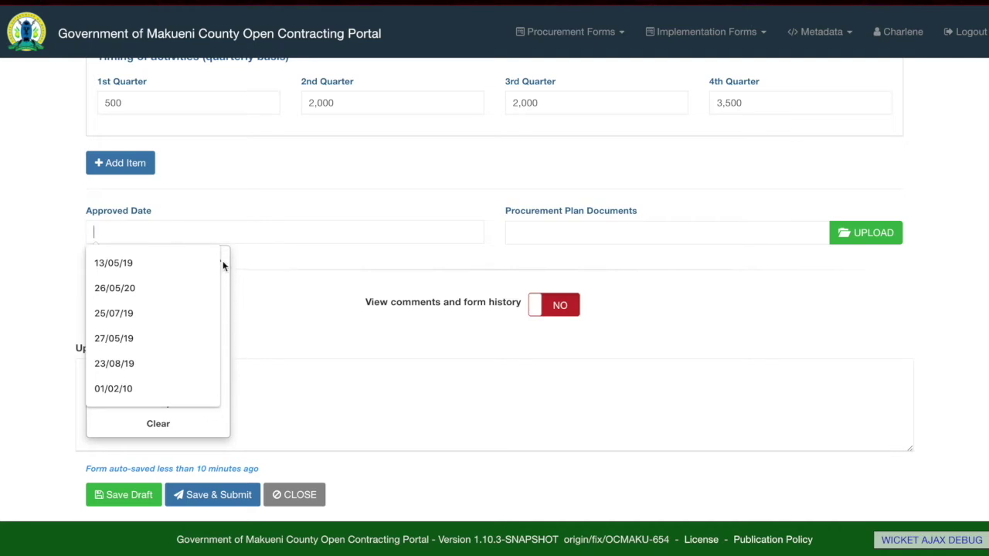
pyautogui.click(156, 262)
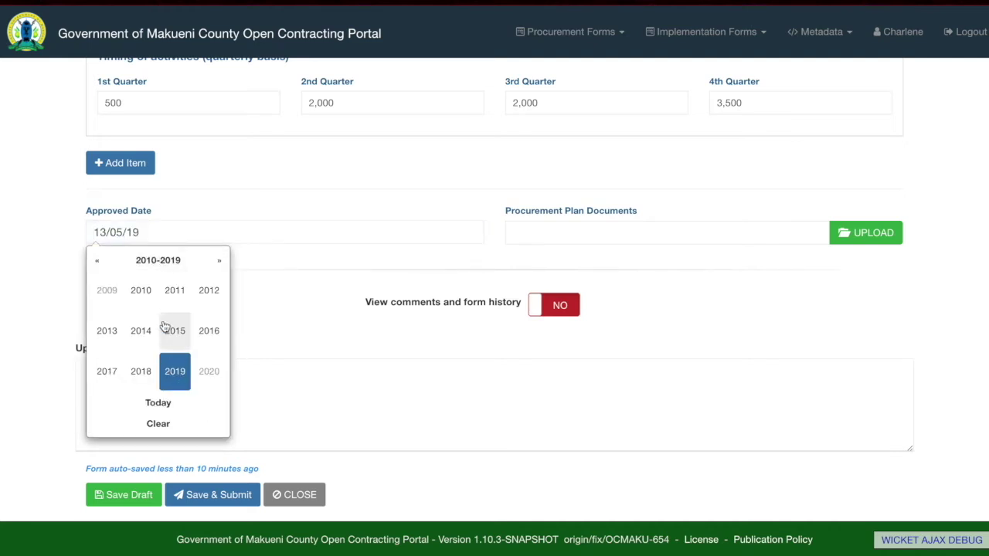
pyautogui.click(177, 384)
pyautogui.click(147, 307)
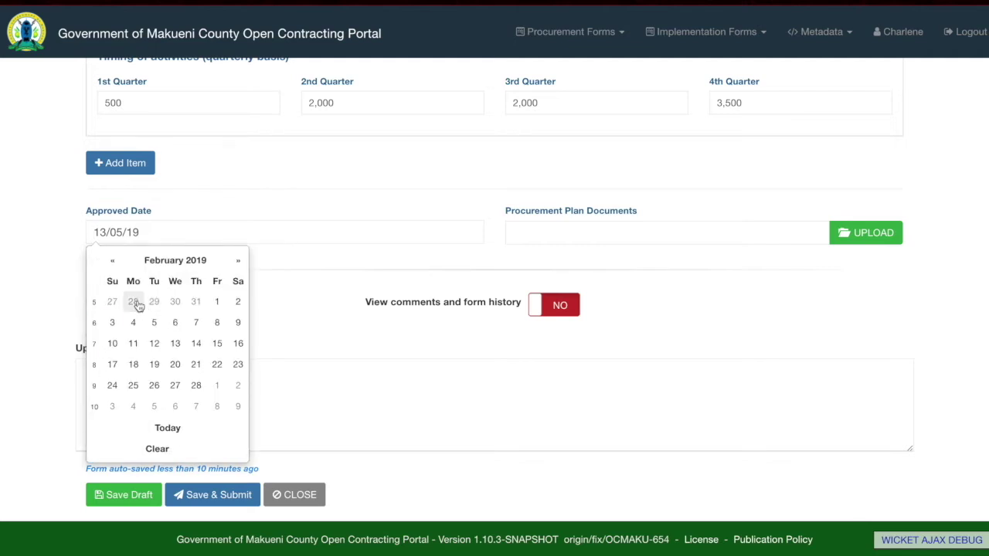
pyautogui.click(135, 323)
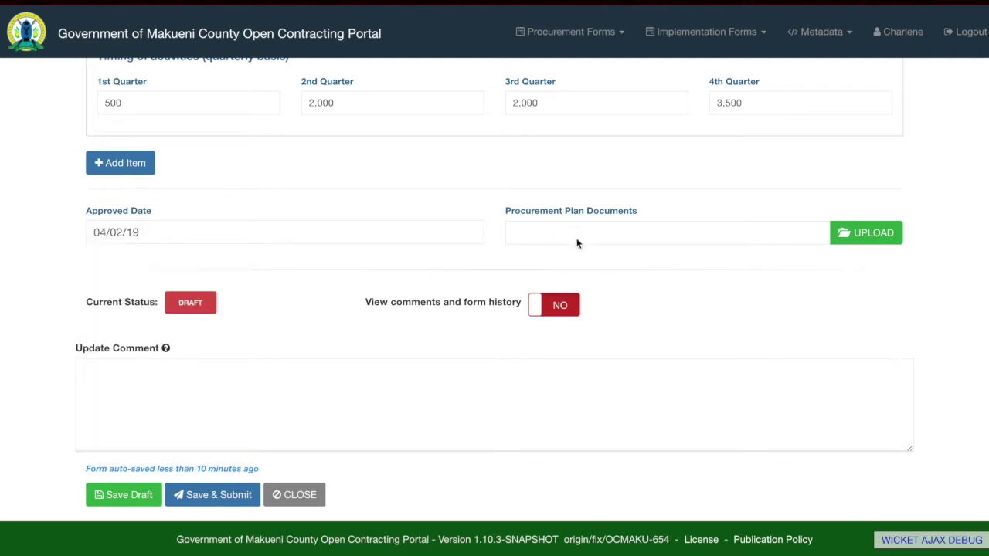
# Attach GOK_Procurement_Plan_Details_R_200520.xlsx as the procurement plan document
pyautogui.click(842, 243)
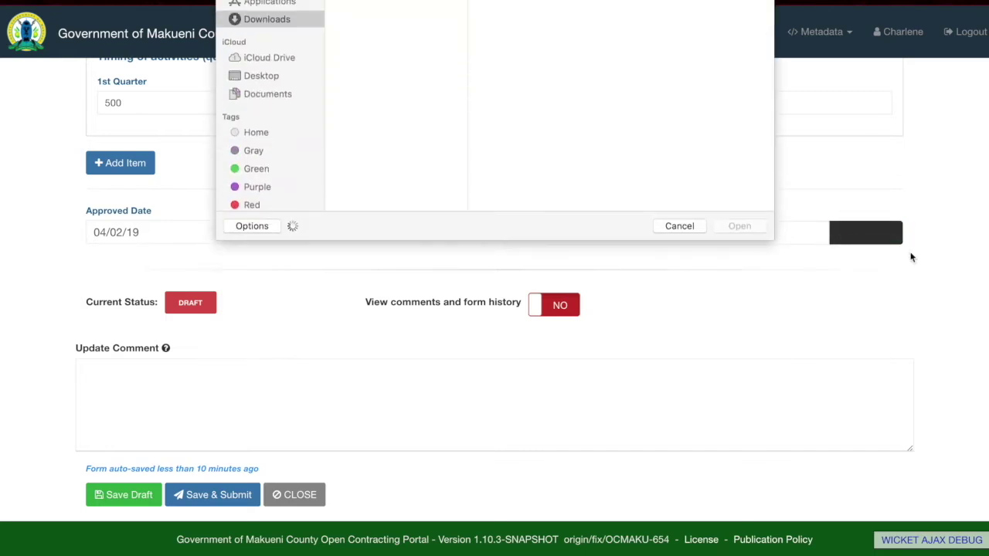
pyautogui.scroll(-1, 417, 132)
pyautogui.doubleClick(438, 101)
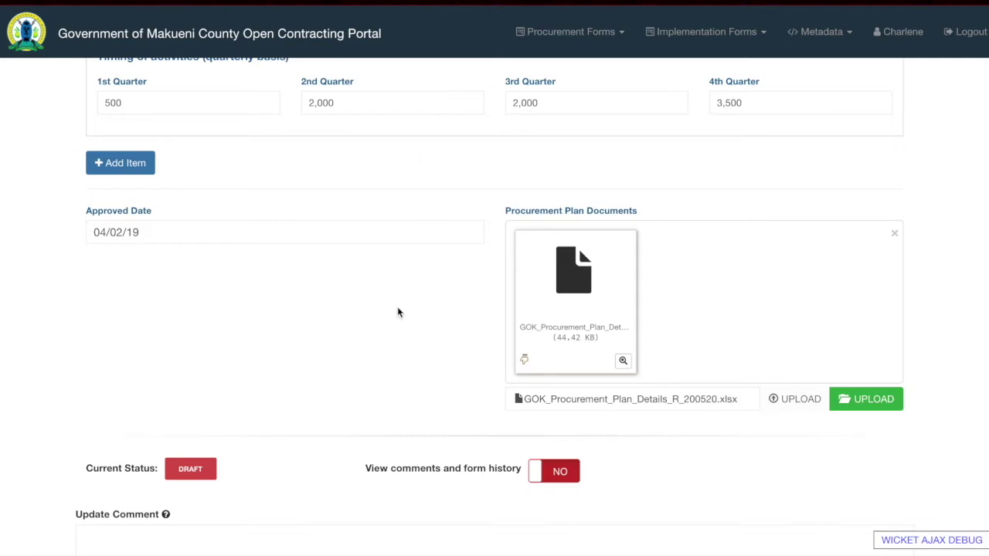
pyautogui.scroll(-1, 243, 406)
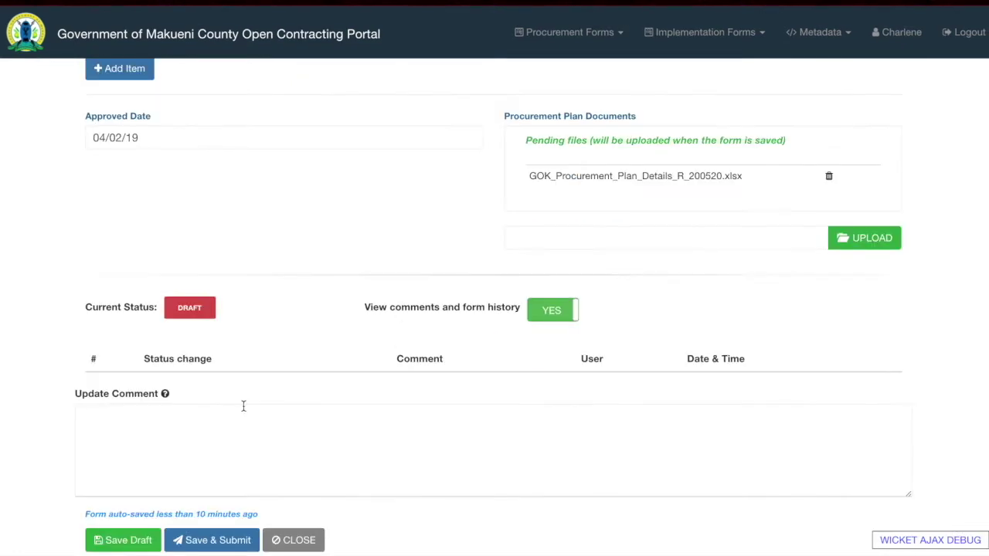
# Hide the comments and form history section of the procurement plan and show it again
pyautogui.click(543, 310)
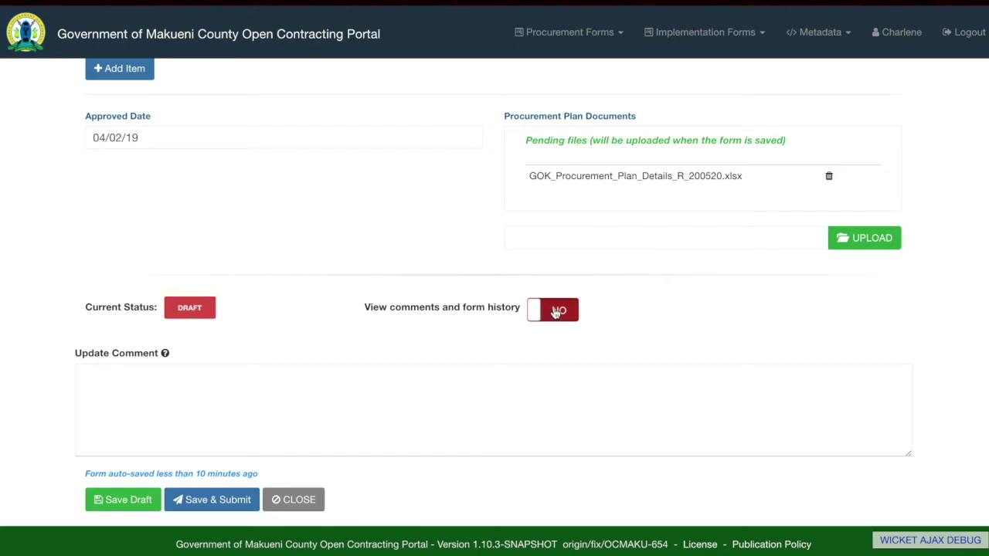
pyautogui.click(556, 312)
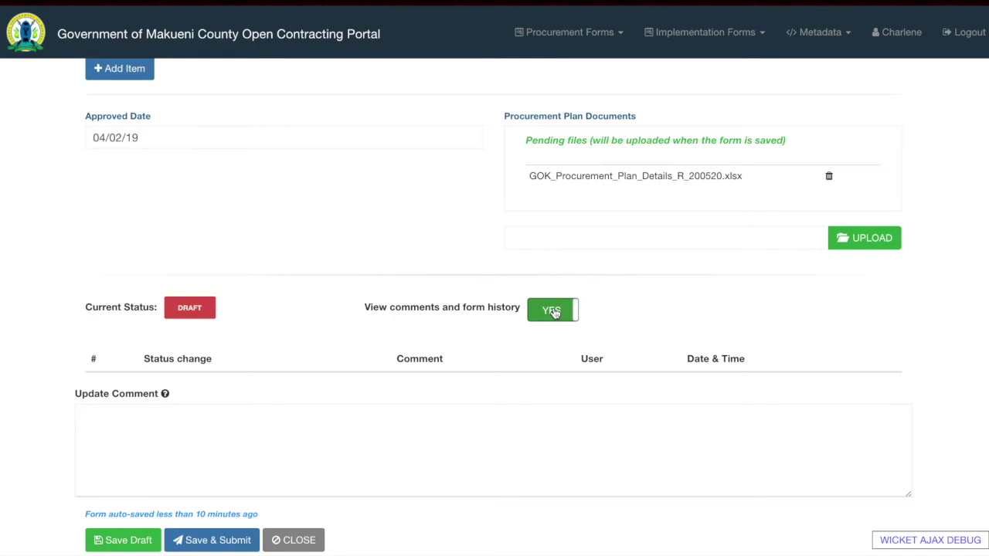
pyautogui.scroll(-1, 242, 419)
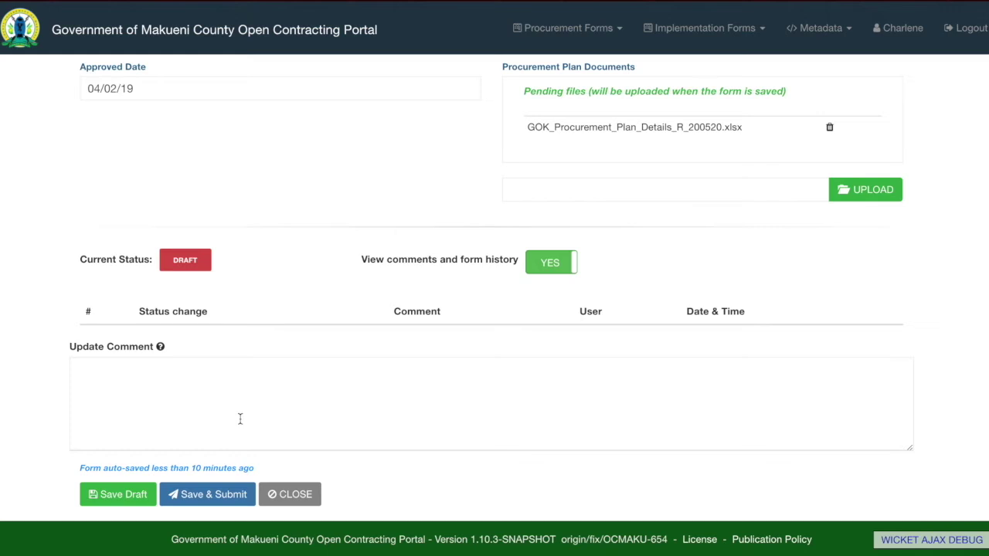
# Save and submit the 2019/2020 Roads, Transport, Energy and Public Works procurement plan and point out its entry in the department overview
pyautogui.click(154, 495)
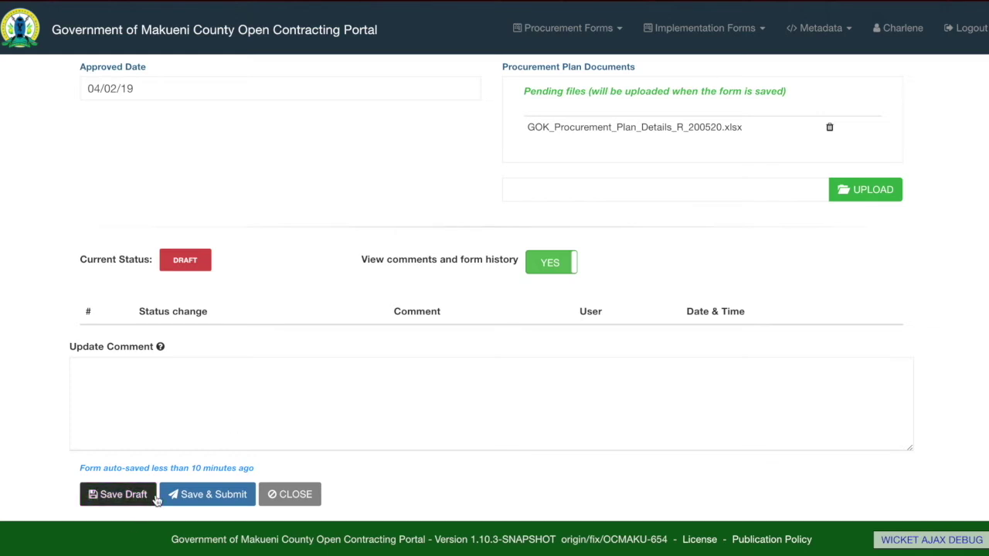
pyautogui.click(184, 495)
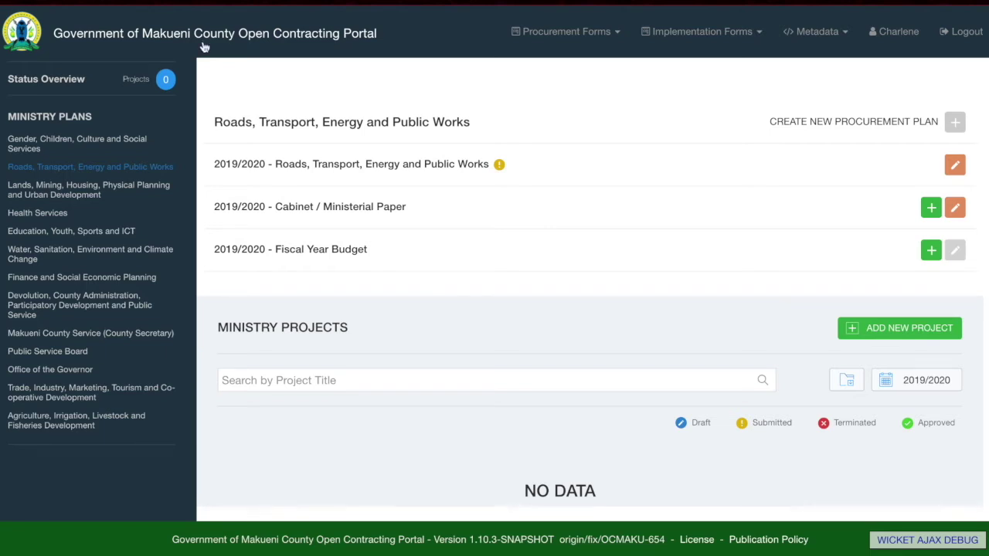
pyautogui.moveTo(214, 168); pyautogui.dragTo(490, 166)
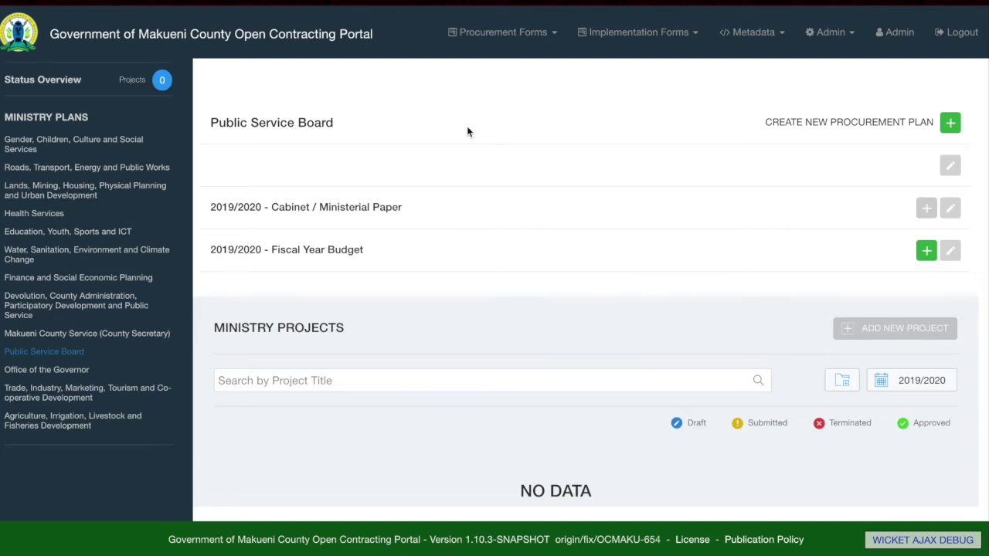
# Download the Excel import template for a new Public Service Board procurement plan and view it in Excel before returning to the portal
pyautogui.click(951, 123)
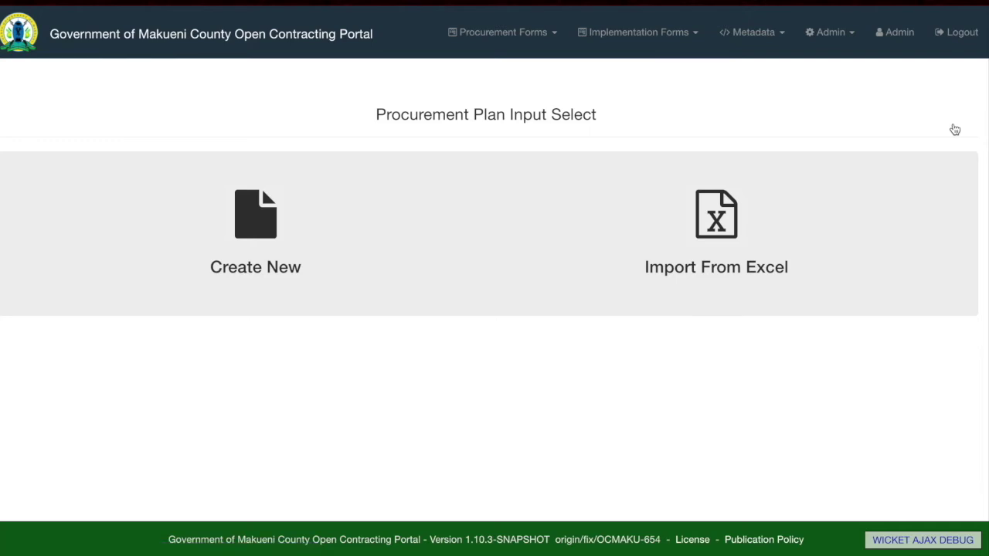
pyautogui.click(716, 217)
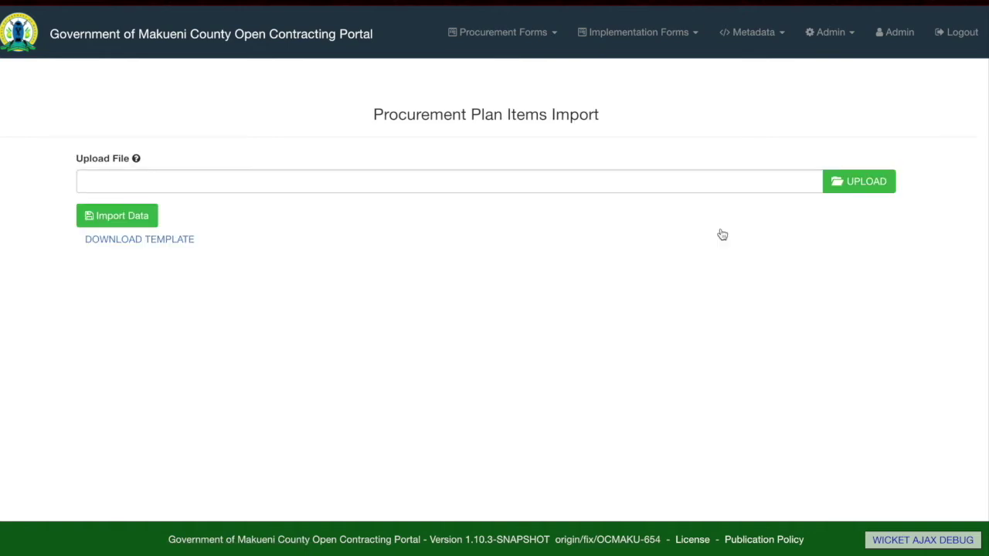
pyautogui.click(168, 242)
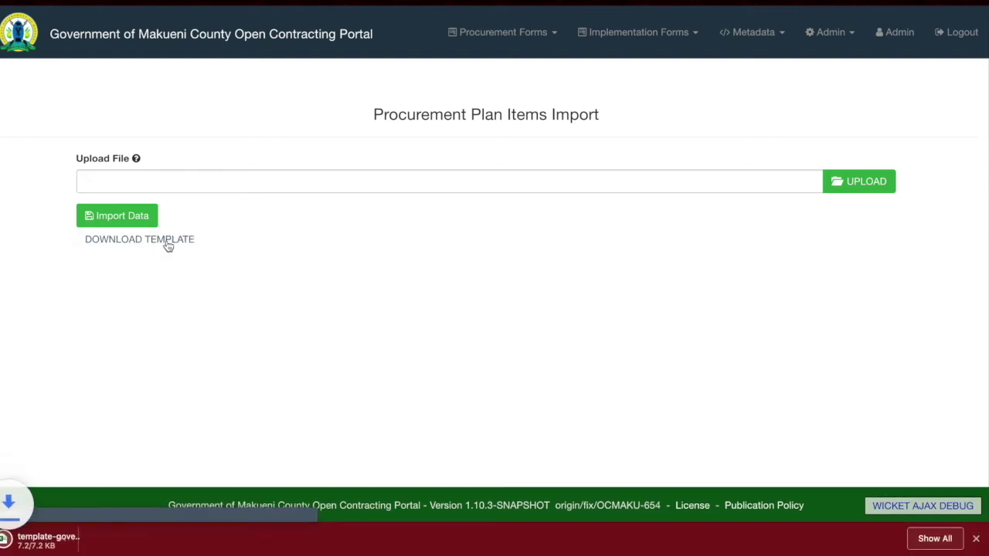
pyautogui.click(81, 540)
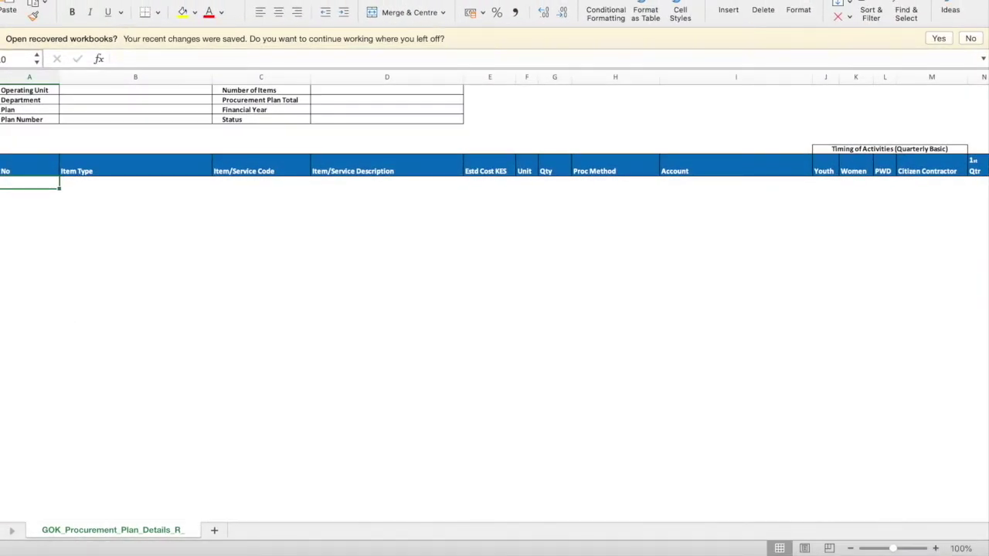
pyautogui.hotkey('ctrl', 'Right')
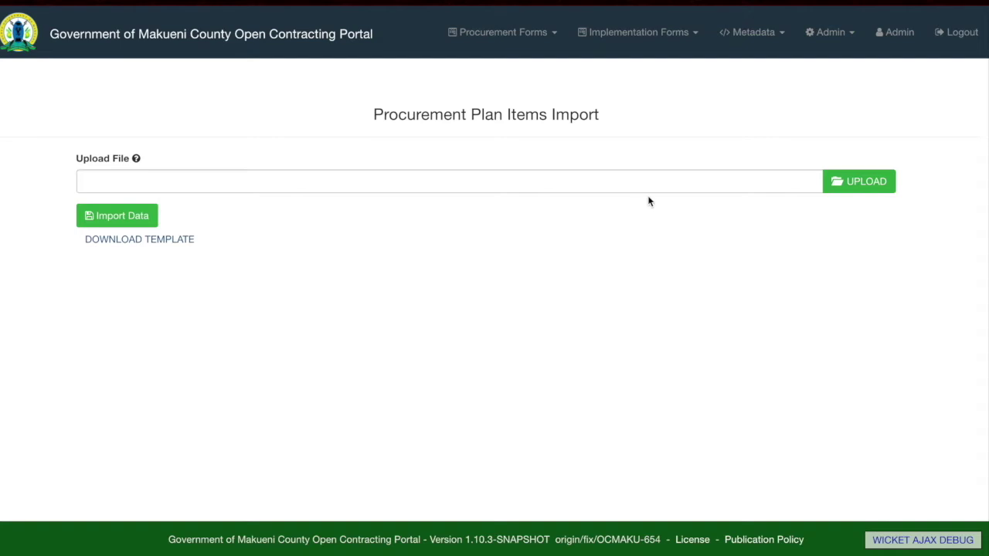
# Upload template-governance-procurement-plan (1).xlsx and import its data as the procurement plan items
pyautogui.click(856, 187)
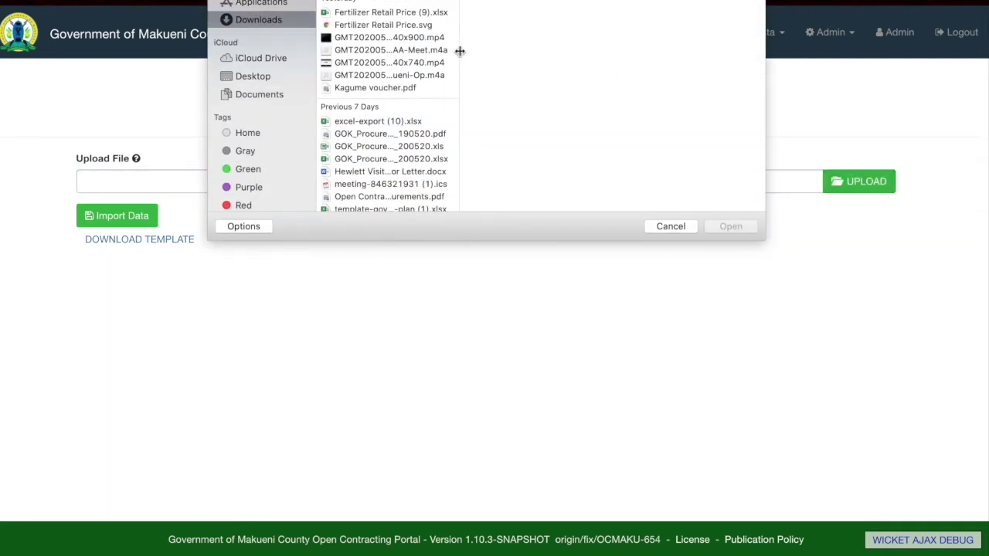
pyautogui.moveTo(457, 50); pyautogui.dragTo(571, 48)
pyautogui.scroll(-5, 470, 174)
pyautogui.scroll(1, 472, 180)
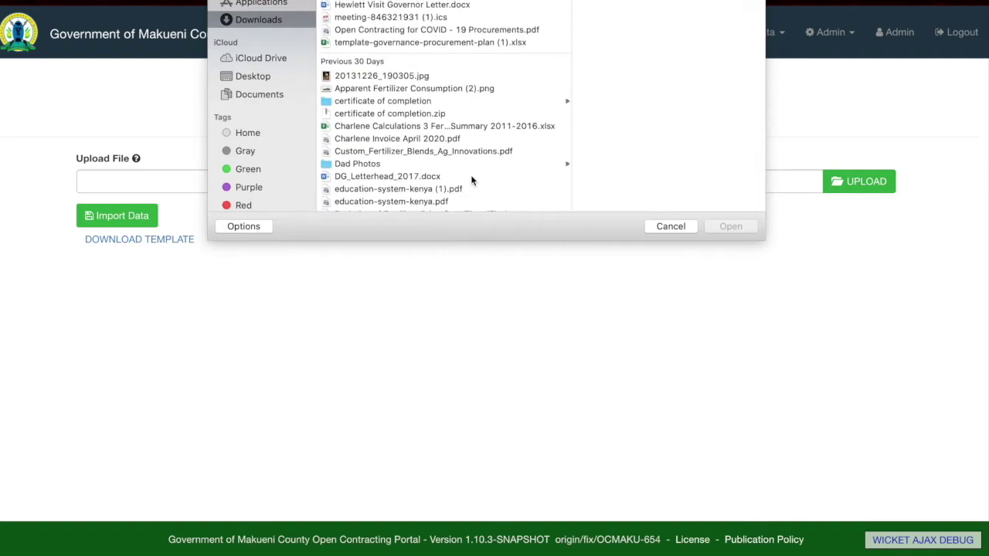
pyautogui.click(485, 42)
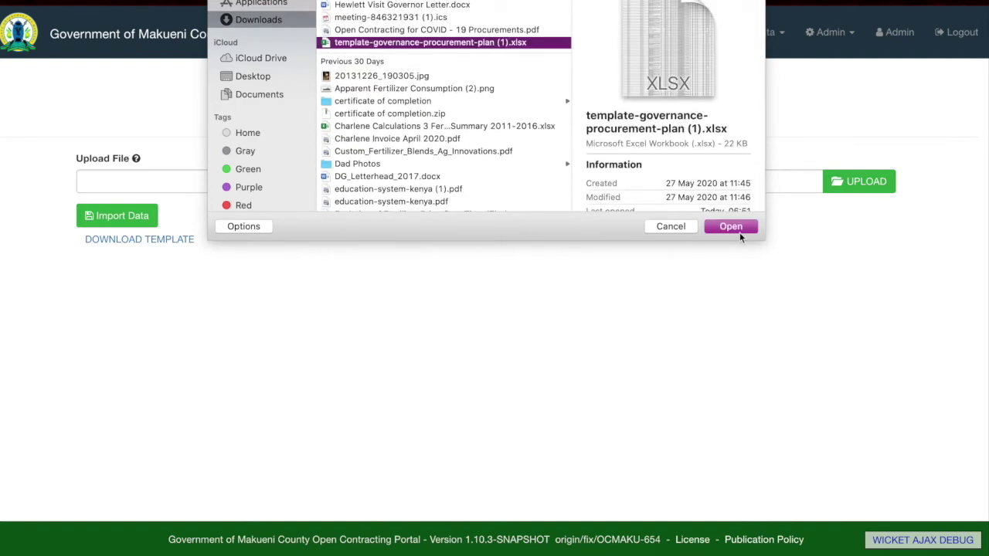
pyautogui.click(738, 232)
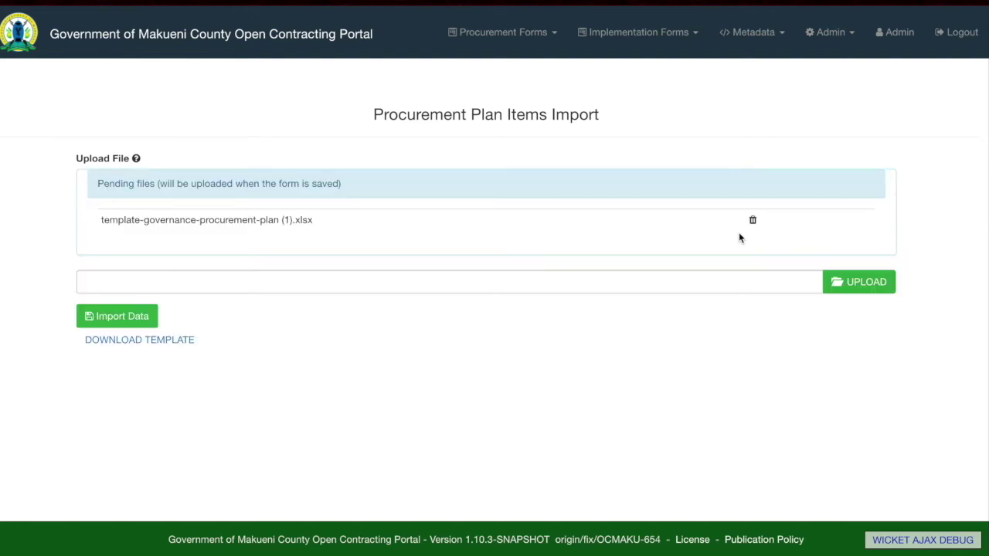
pyautogui.click(148, 316)
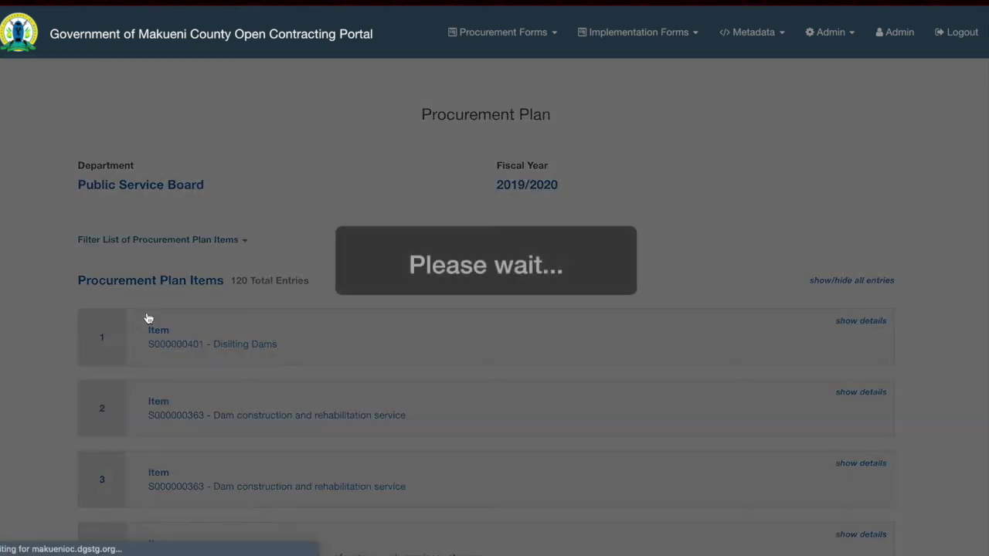
# Review the imported procurement plan items, expanding the details of items 1 and 9, through to the end of the form
pyautogui.scroll(-2, 147, 319)
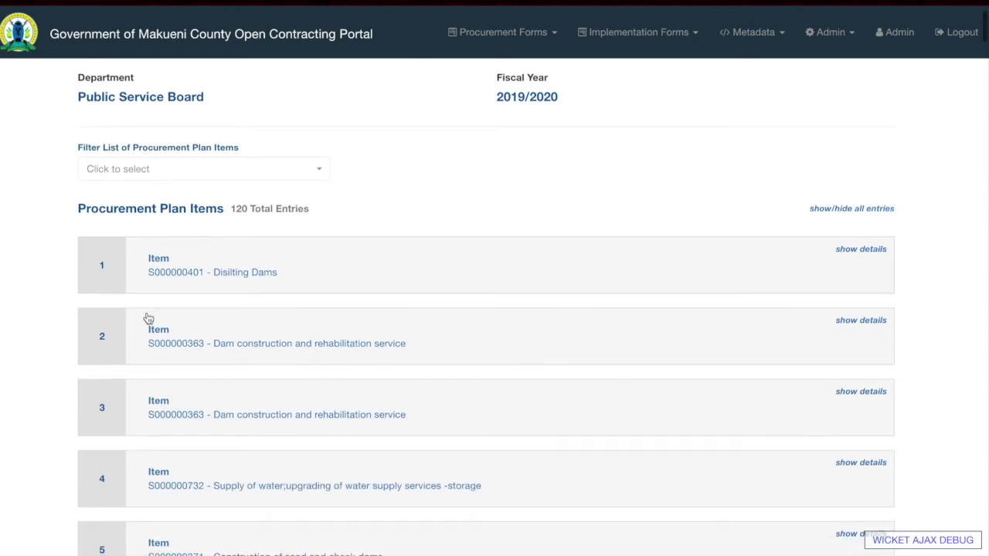
pyautogui.click(182, 259)
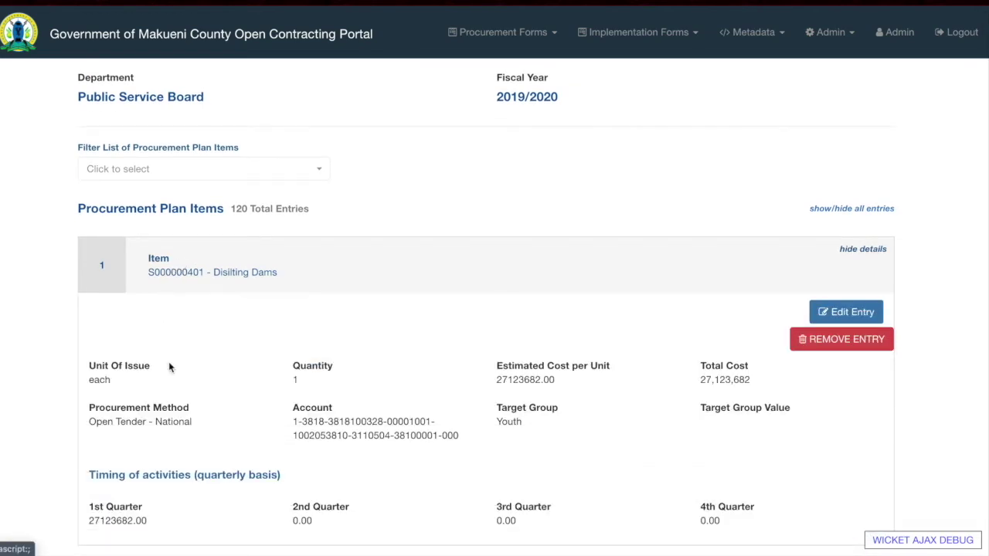
pyautogui.scroll(-3, 176, 424)
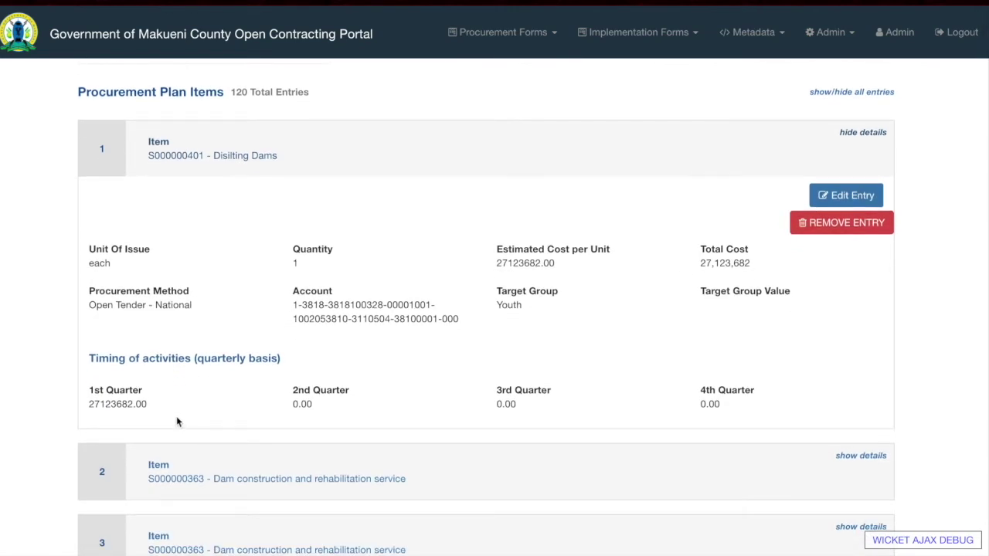
pyautogui.scroll(-10, 177, 420)
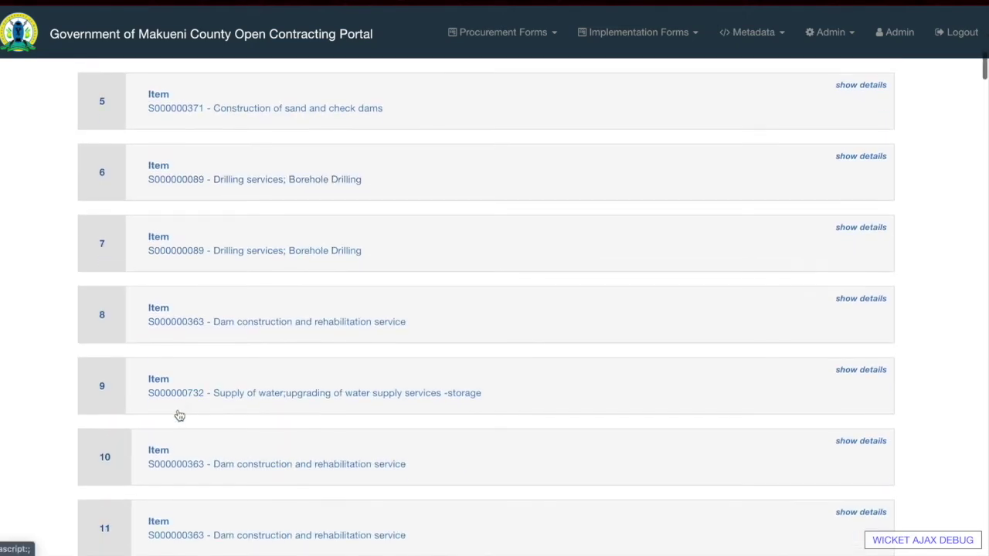
pyautogui.click(179, 395)
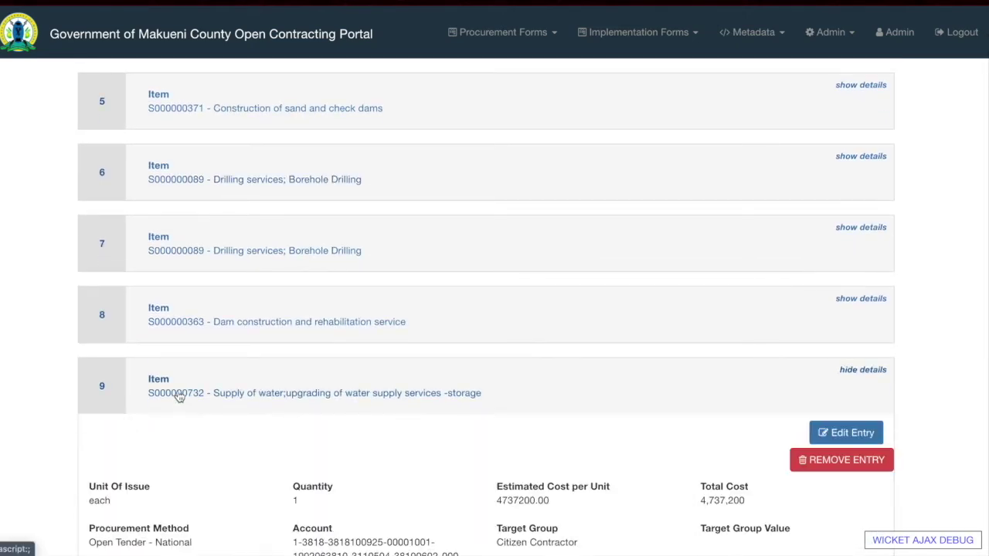
pyautogui.scroll(-5, 179, 396)
pyautogui.scroll(-20, 179, 396)
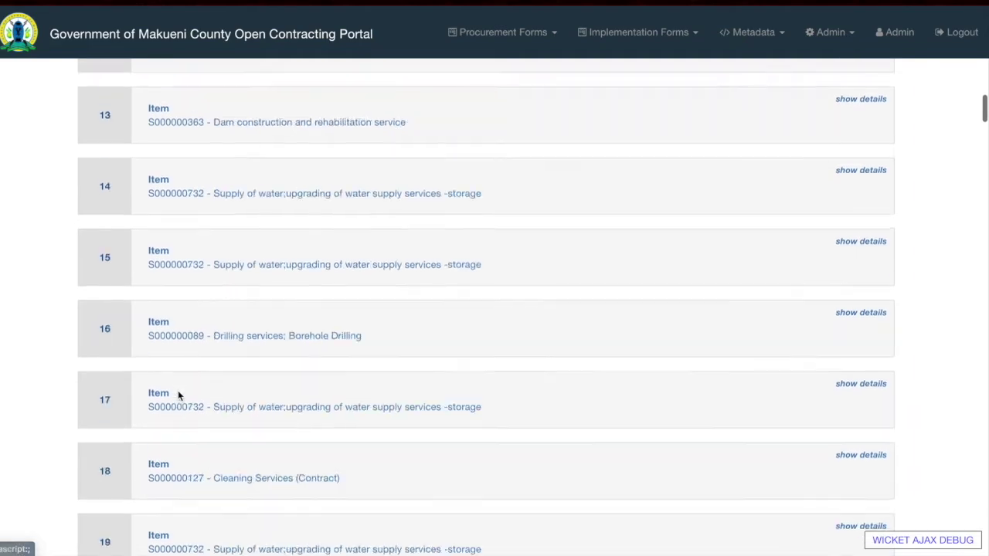
pyautogui.scroll(-20, 178, 396)
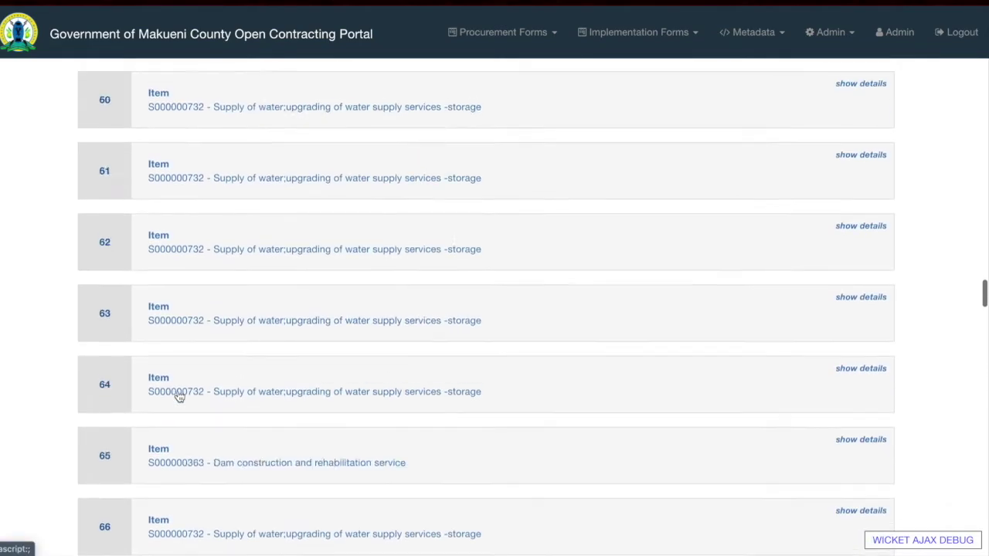
pyautogui.scroll(-20, 179, 394)
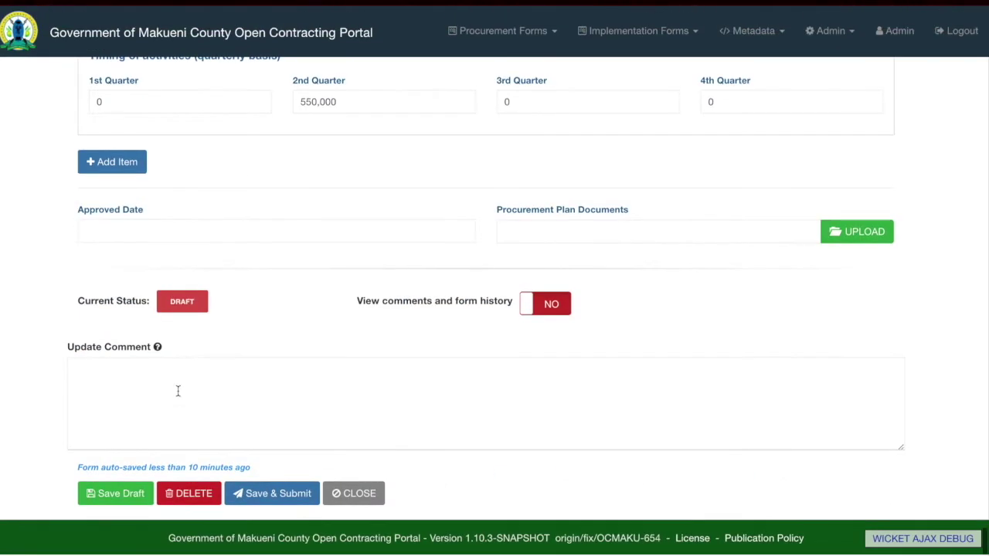
# Set the Public Service Board procurement plan's approved date to 03/02/20
pyautogui.click(415, 235)
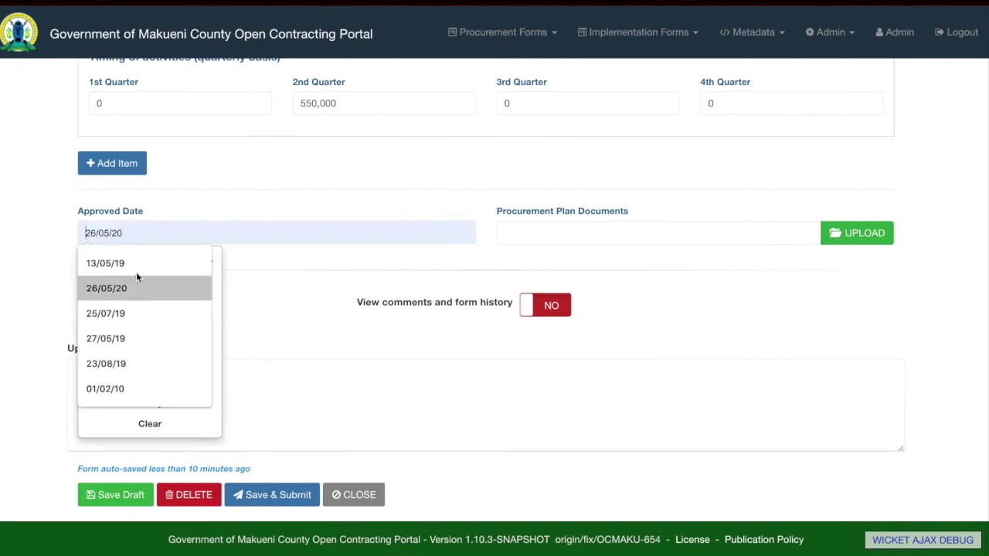
pyautogui.click(216, 368)
pyautogui.click(132, 290)
pyautogui.click(132, 291)
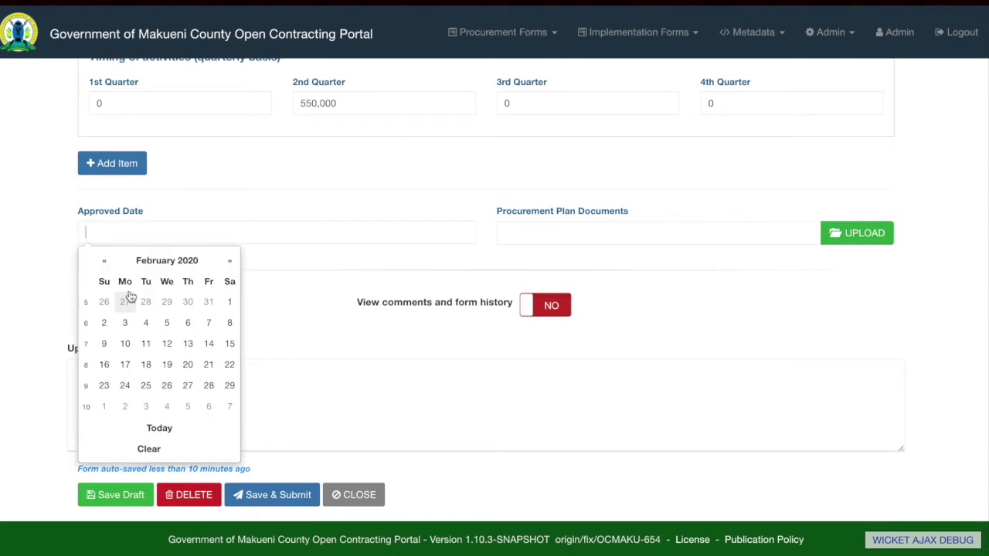
pyautogui.click(127, 324)
# Attach template-governance-procurement-plan (2).xlsx as the procurement plan document, and save and submit the plan
pyautogui.click(856, 234)
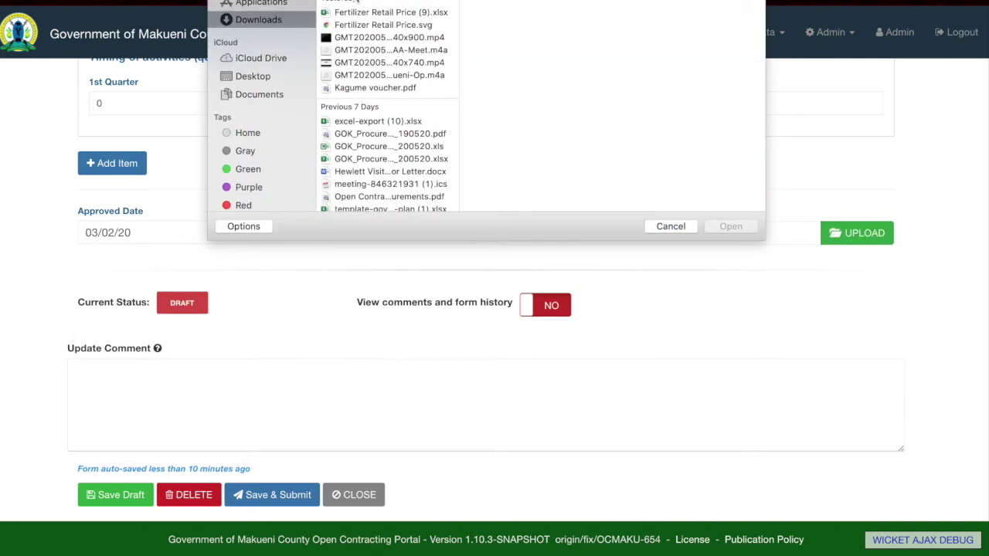
pyautogui.press('Return')
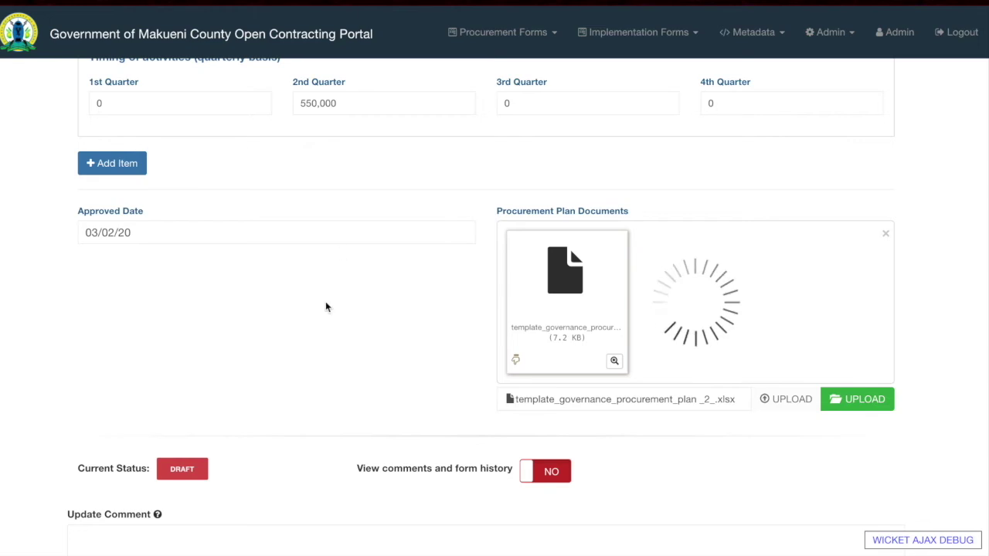
pyautogui.scroll(-1, 325, 302)
pyautogui.scroll(-2, 325, 308)
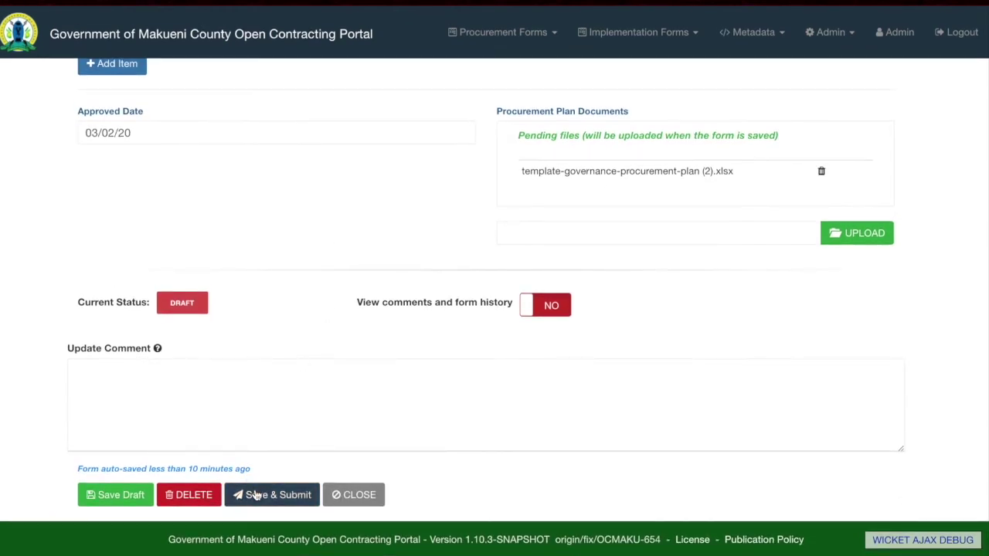
pyautogui.click(255, 495)
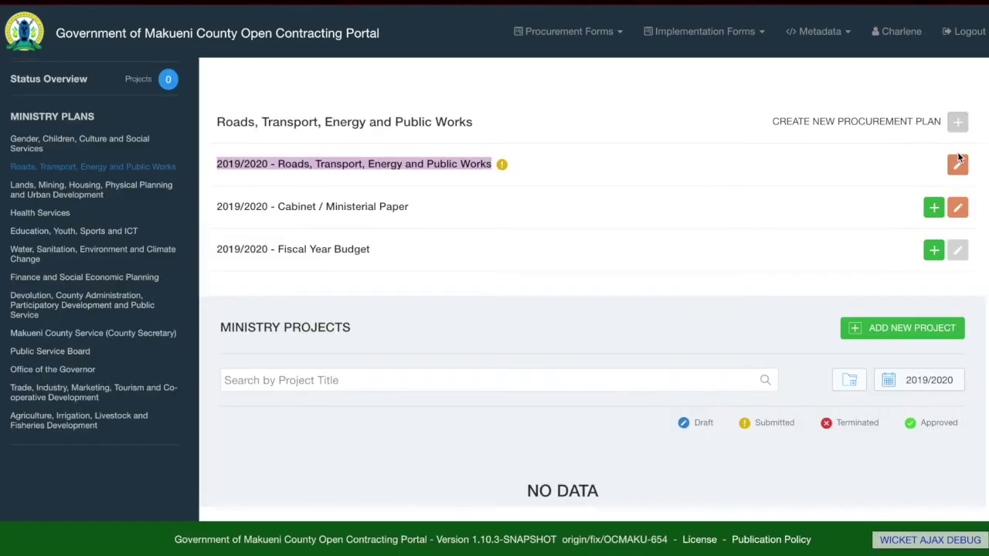
# Open the submitted 2019/2020 Roads, Transport, Energy and Public Works plan to examine its status and available actions, and close it
pyautogui.click(958, 165)
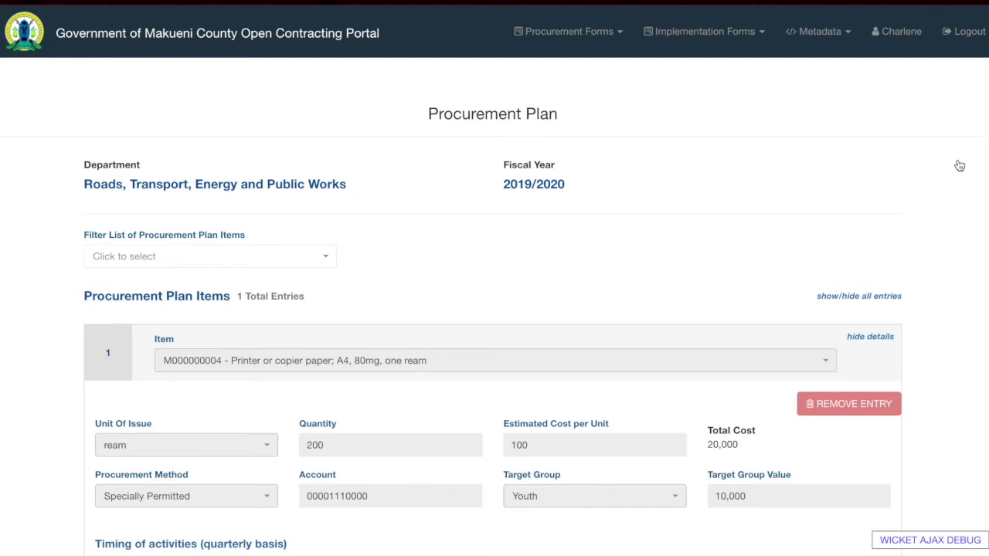
pyautogui.scroll(-8, 958, 164)
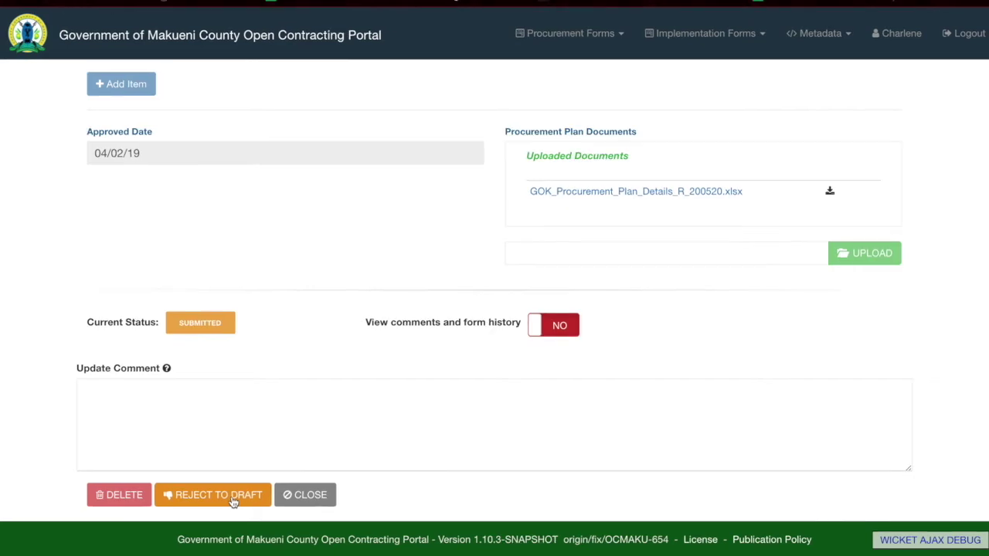
pyautogui.click(295, 495)
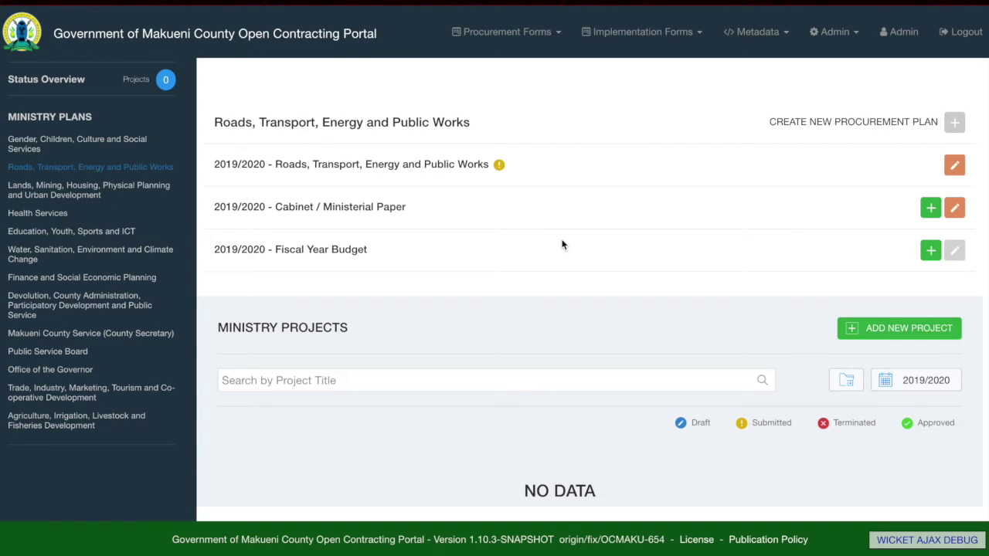
# Approve the submitted 2019/2020 Roads, Transport, Energy and Public Works procurement plan from the admin account and check its status marker
pyautogui.click(960, 171)
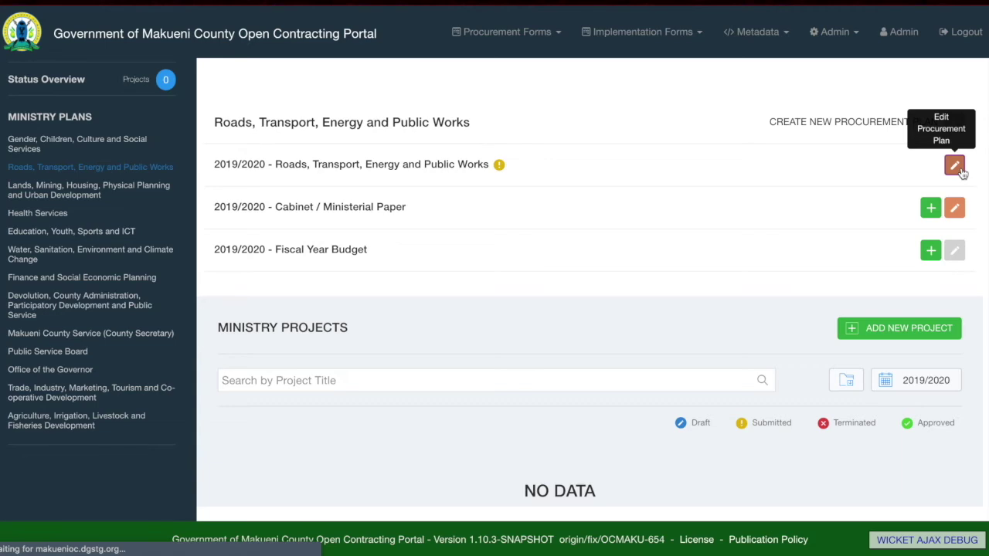
pyautogui.scroll(-10, 733, 345)
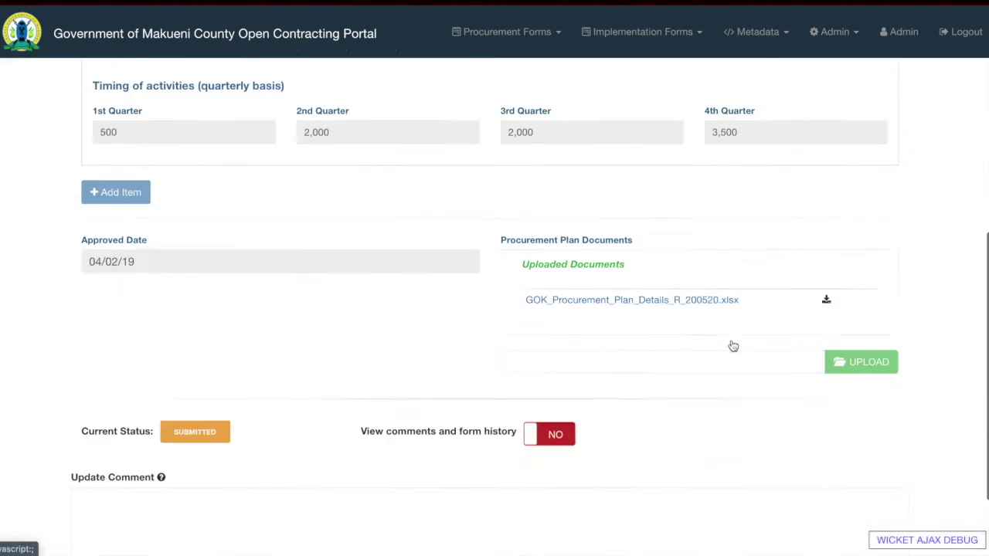
pyautogui.scroll(-3, 733, 345)
pyautogui.click(187, 493)
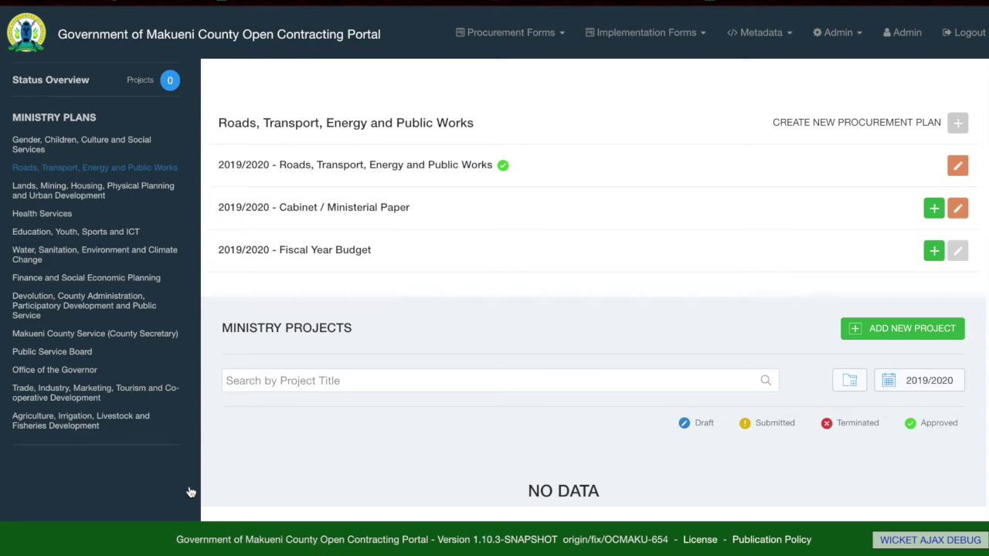
pyautogui.moveTo(505, 174)
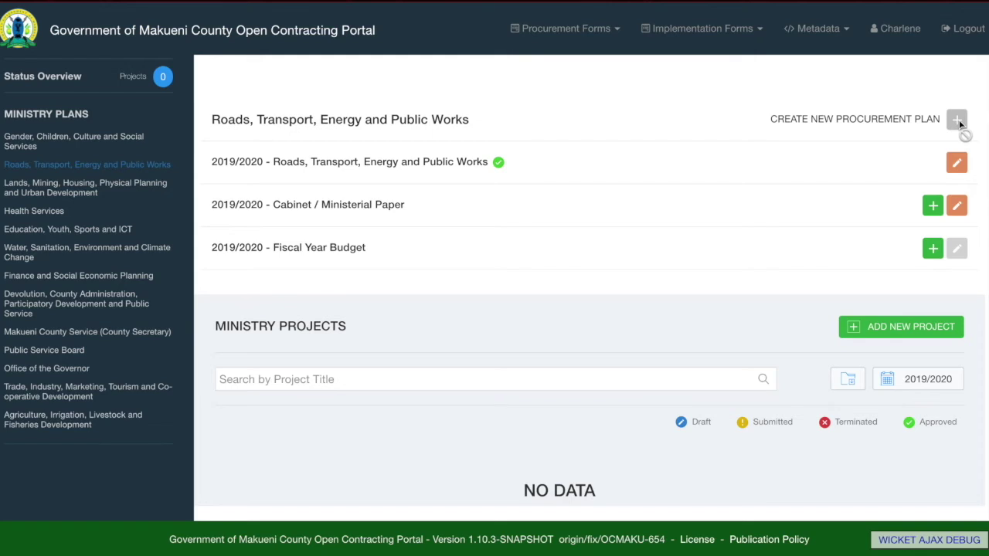
# Start a new 2019/2020 cabinet/ministerial paper for Roads, Transport, Energy and Public Works titled "Construction of Classrooms"
pyautogui.click(932, 206)
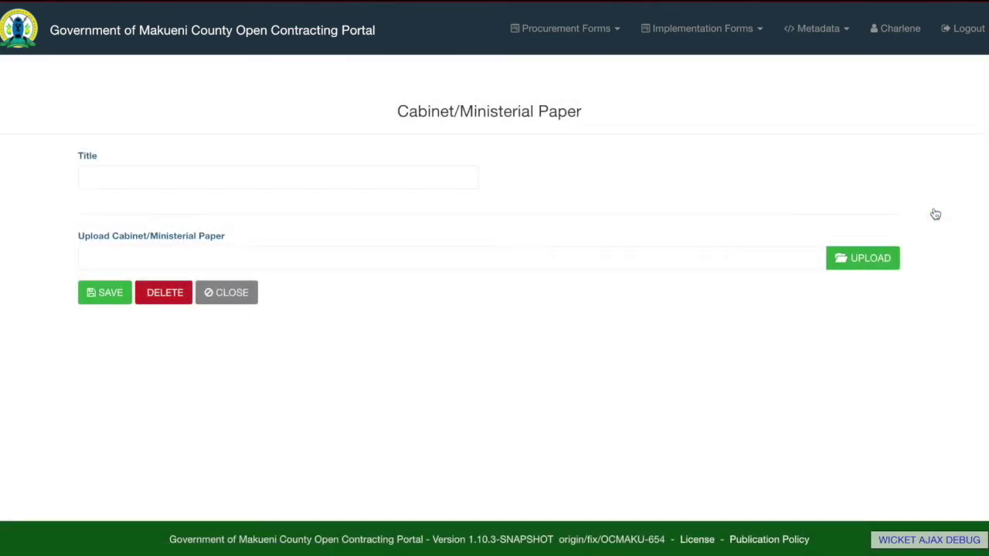
pyautogui.click(323, 186)
pyautogui.write('C')
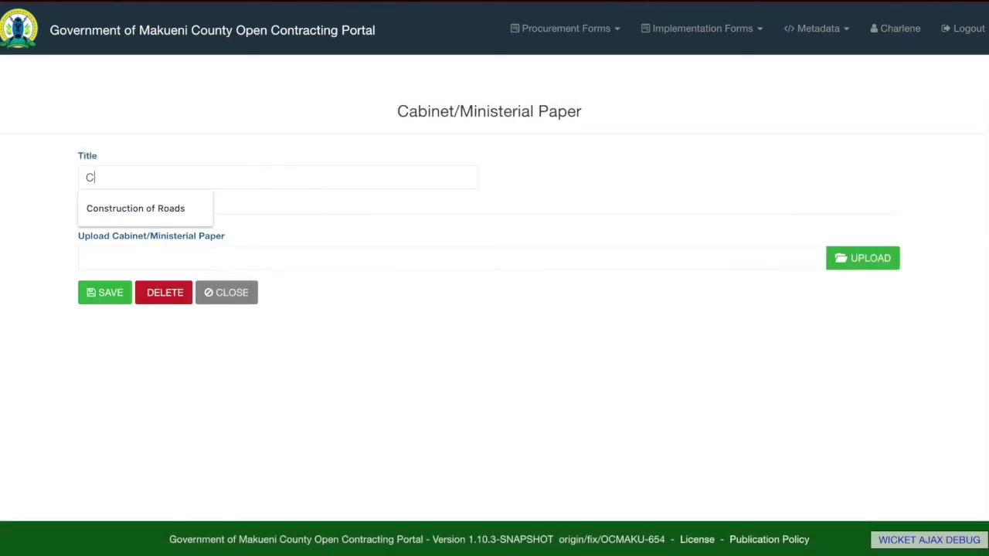
pyautogui.write('onstruction of ')
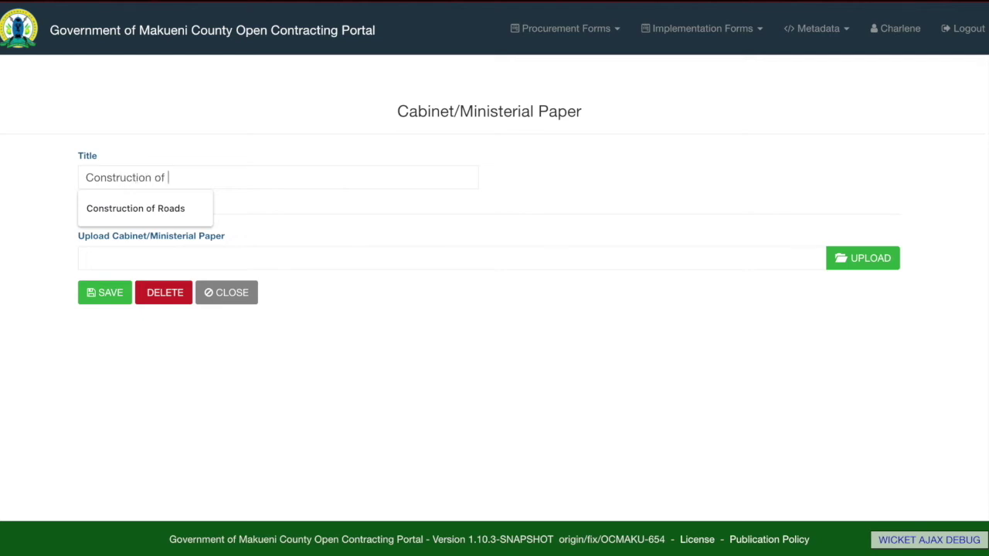
pyautogui.write('Classrooms')
# Attach Fertilizer Retail Price (9).xlsx to the cabinet/ministerial paper and save it
pyautogui.click(863, 257)
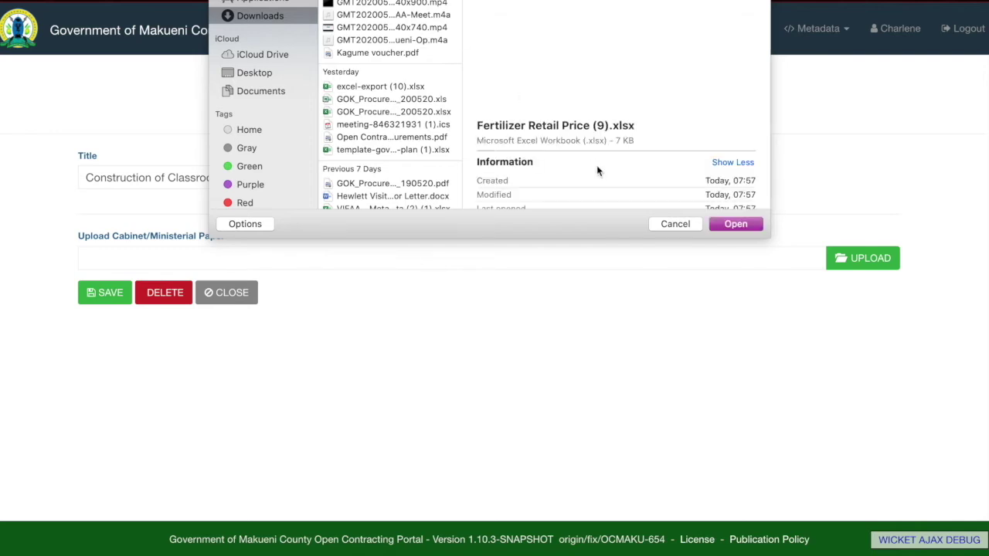
pyautogui.click(735, 224)
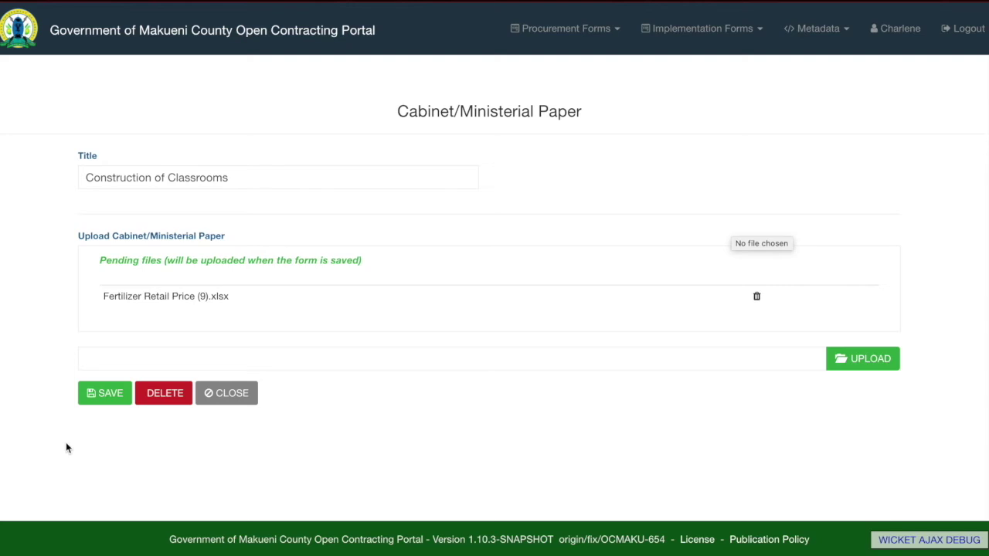
pyautogui.click(106, 401)
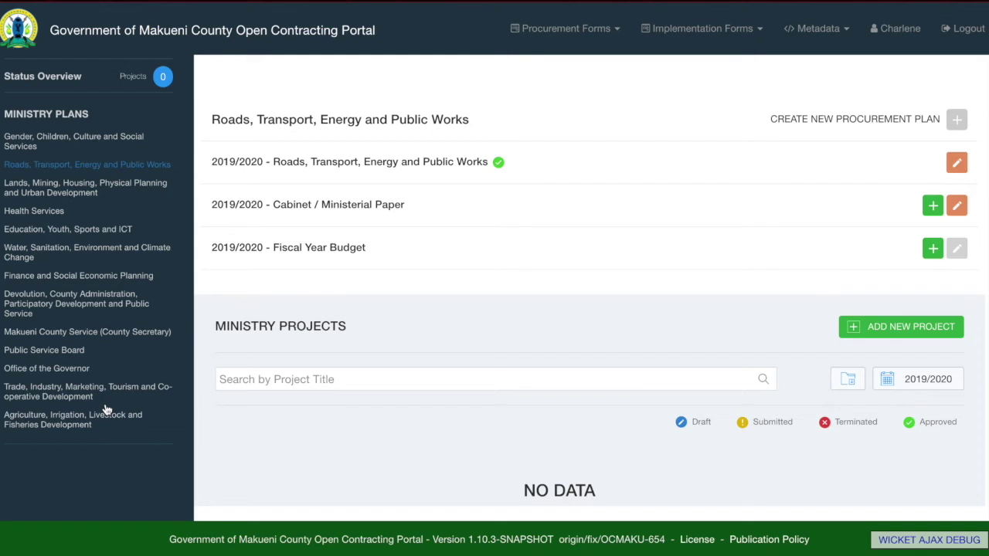
# Add a 2019/2020 fiscal year budget of 2,000,000 for Roads, Transport, Energy and Public Works, save it and check its entry
pyautogui.click(933, 249)
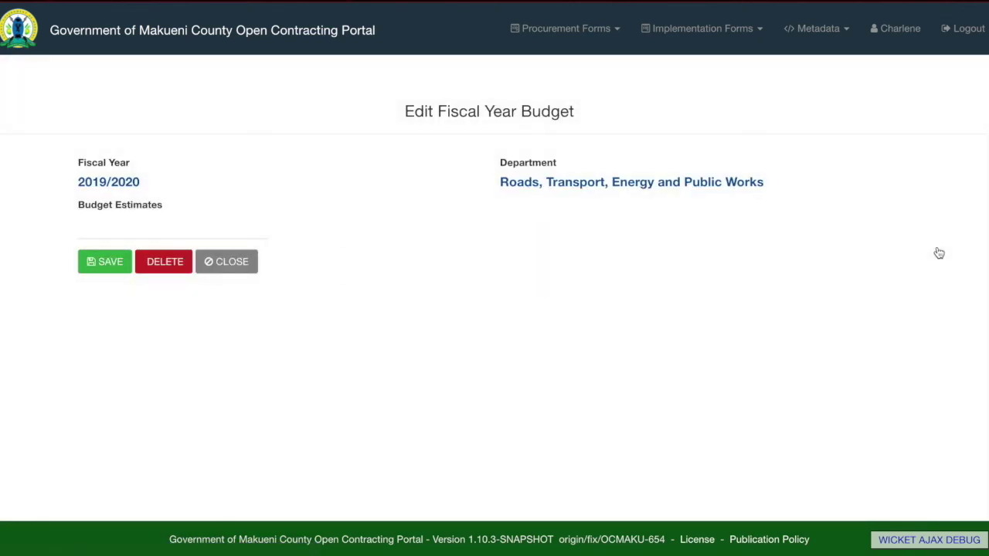
pyautogui.click(166, 220)
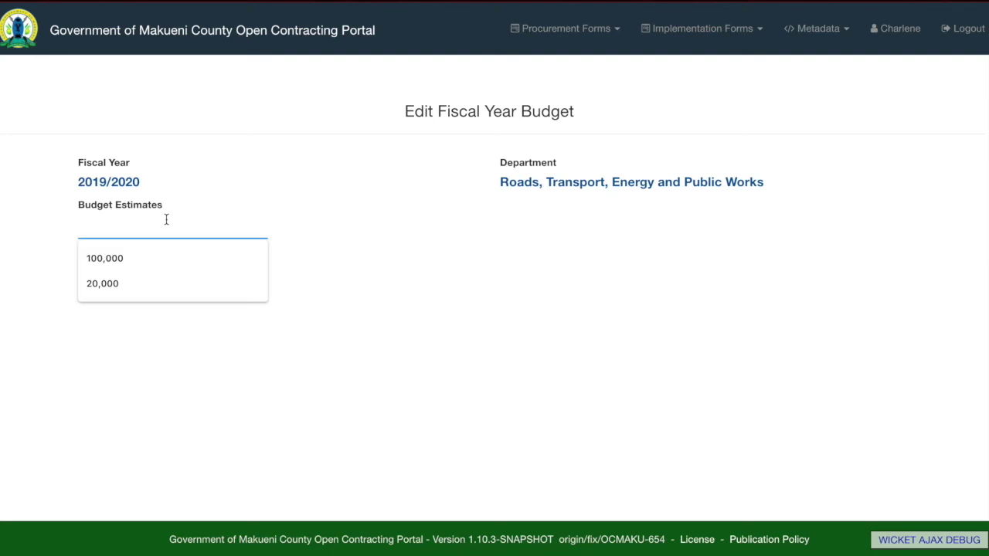
pyautogui.write('2,000')
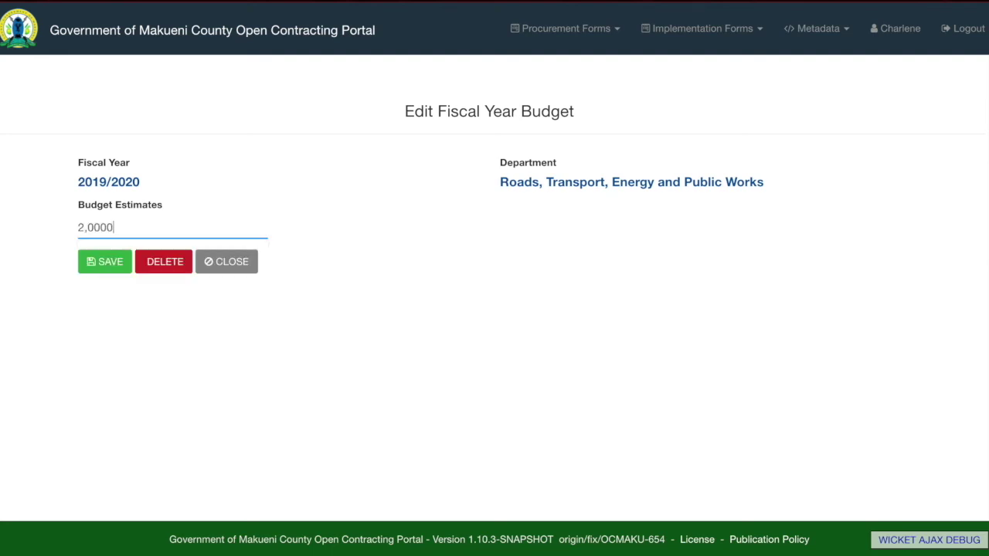
pyautogui.write(',000')
pyautogui.click(120, 261)
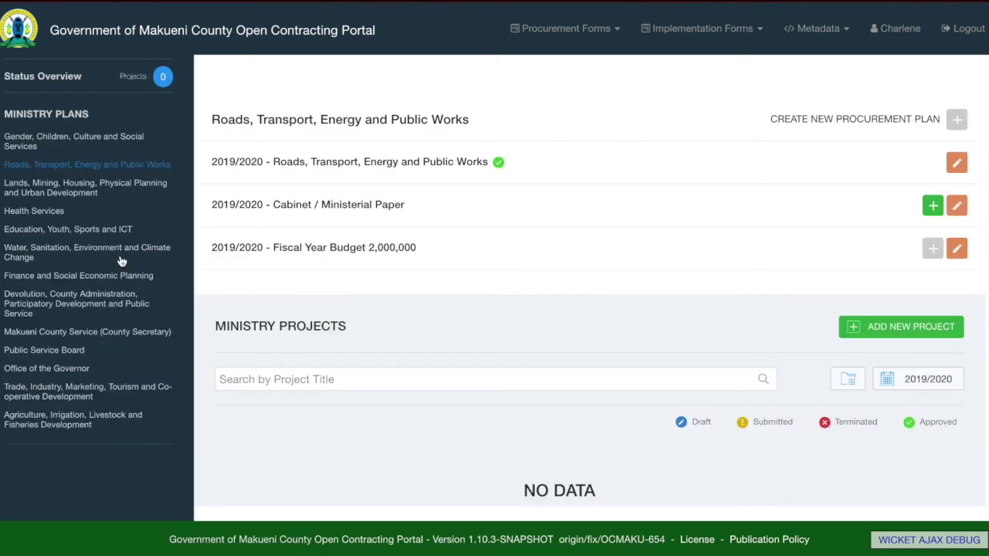
pyautogui.moveTo(211, 247); pyautogui.dragTo(297, 247)
pyautogui.click(420, 256)
pyautogui.moveTo(212, 248); pyautogui.dragTo(410, 247)
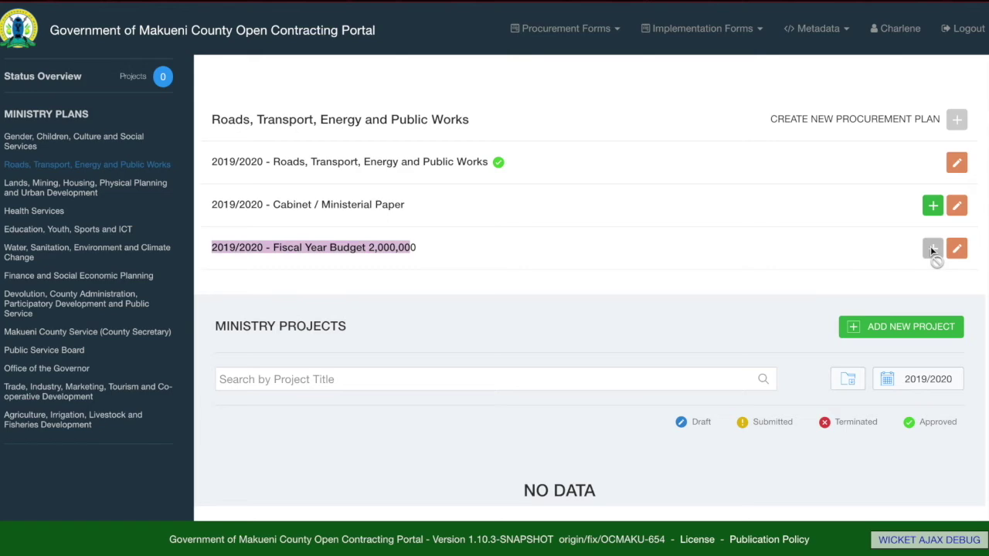
# Change the 2019/2020 Roads, Transport, Energy and Public Works budget estimate to 30,000,000 and save it
pyautogui.click(956, 248)
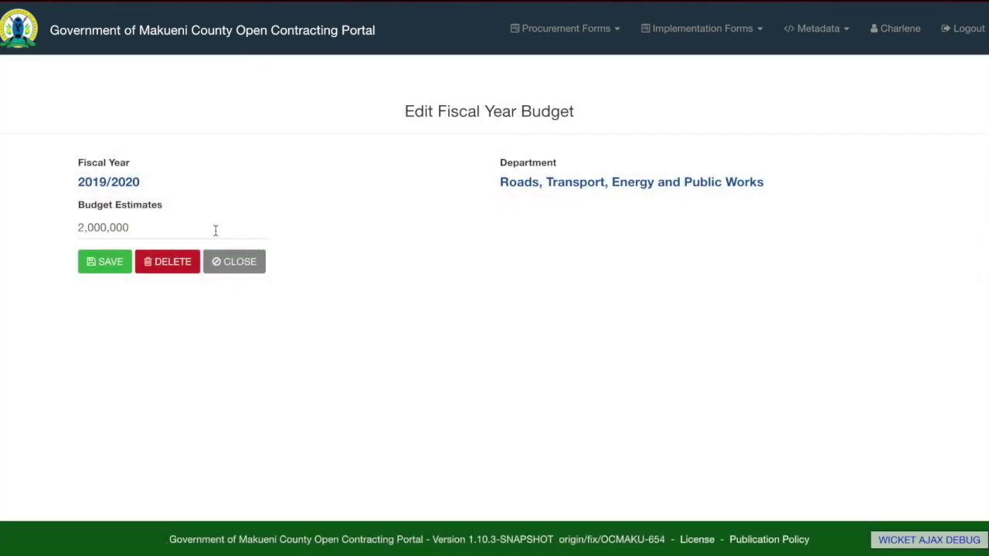
pyautogui.tripleClick(214, 229)
pyautogui.write('30000000')
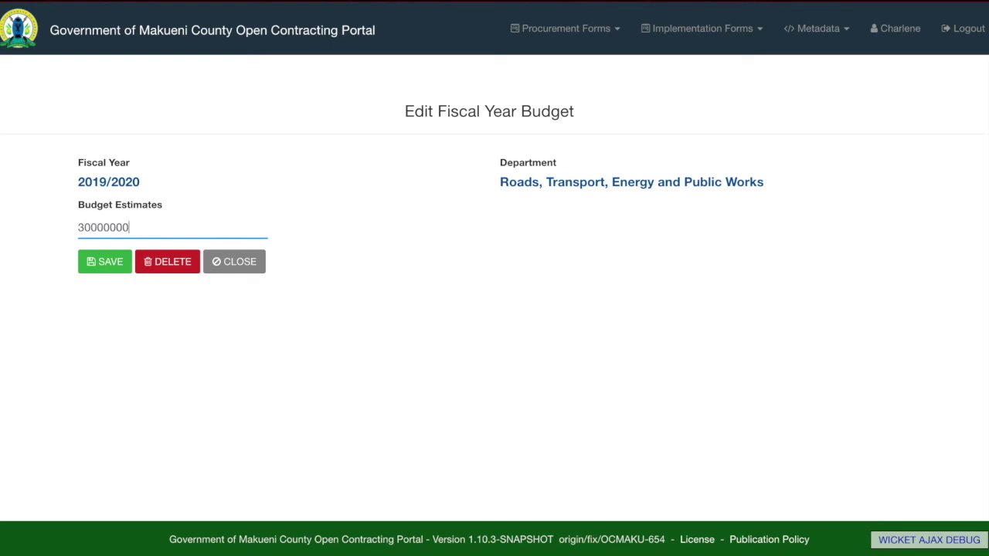
pyautogui.click(94, 266)
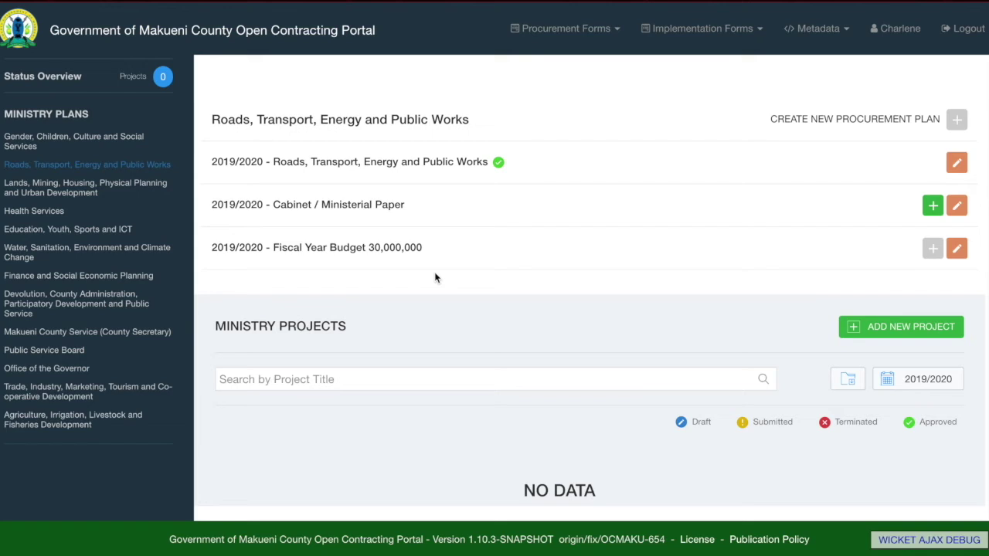
pyautogui.click(487, 206)
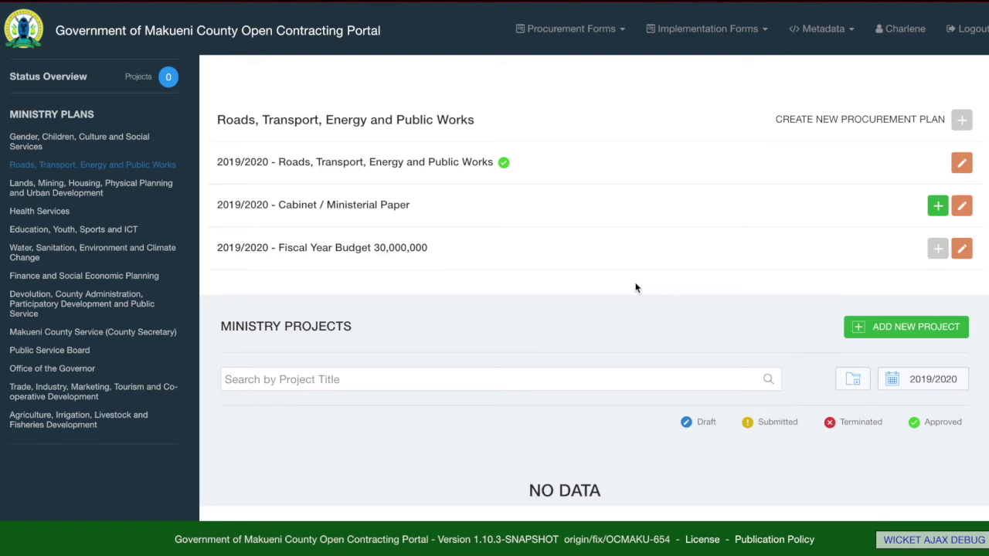
# Start a new ministry project titled "Construction of a classroom" and link it to the "Construction of Classrooms" cabinet paper
pyautogui.click(942, 330)
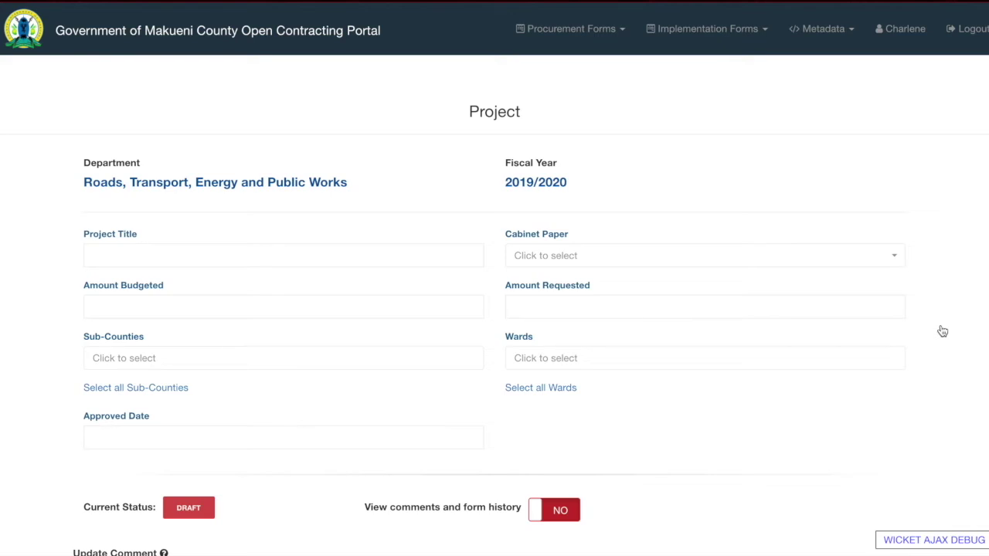
pyautogui.click(352, 259)
pyautogui.write('Construction of a ca')
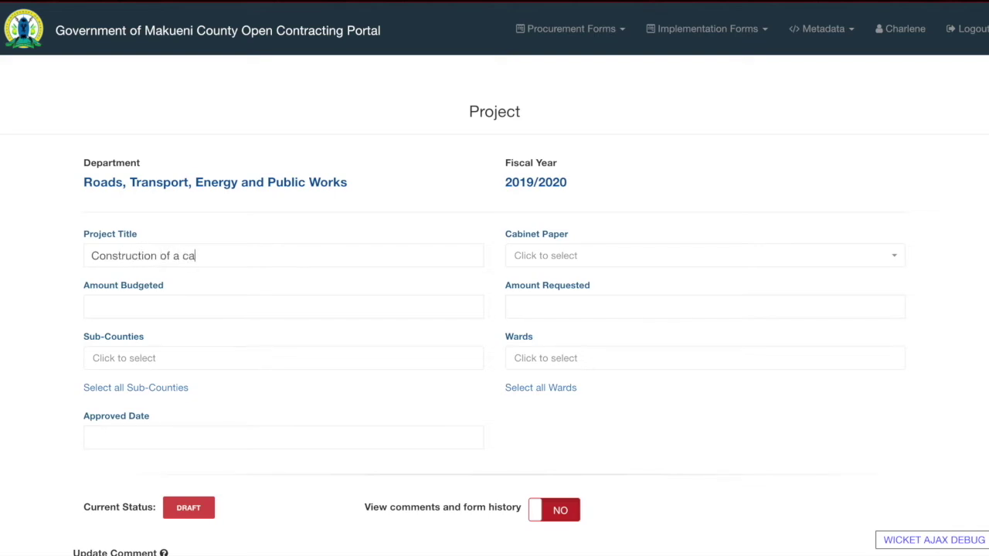
pyautogui.press('BackSpace')
pyautogui.write('lassroom')
pyautogui.click(567, 256)
pyautogui.click(572, 305)
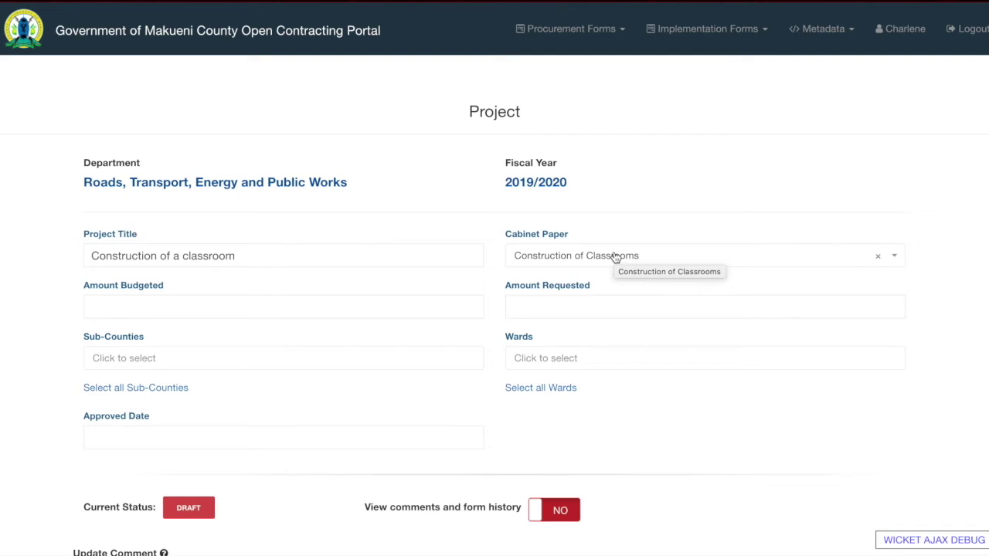
# Set the classroom project's budgeted amount to 2,000,000 and its requested amount to 50,000
pyautogui.click(224, 307)
pyautogui.click(184, 388)
pyautogui.click(606, 303)
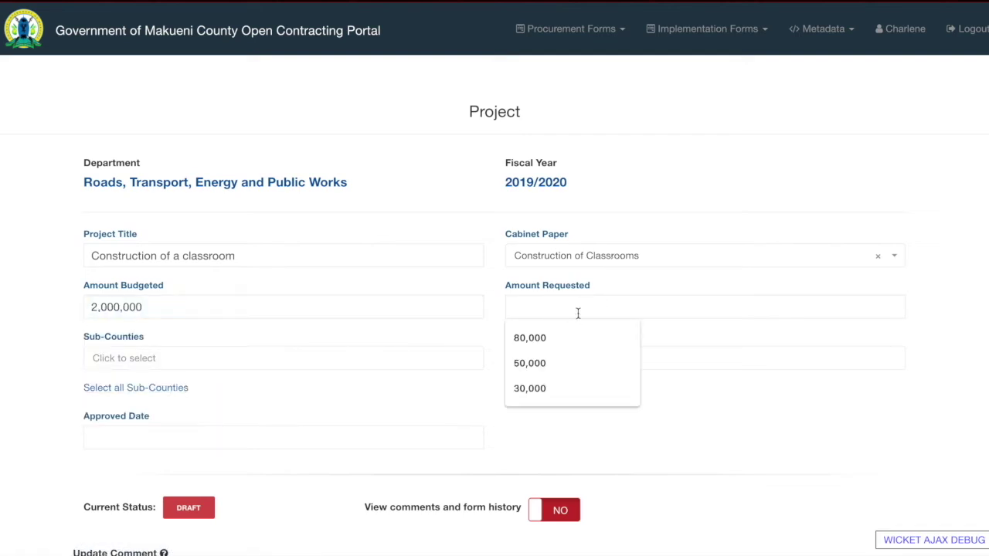
pyautogui.write('50000')
# Assign the classroom project to the Mbooni sub-county and the Kako/Waia ward
pyautogui.click(114, 363)
pyautogui.click(133, 391)
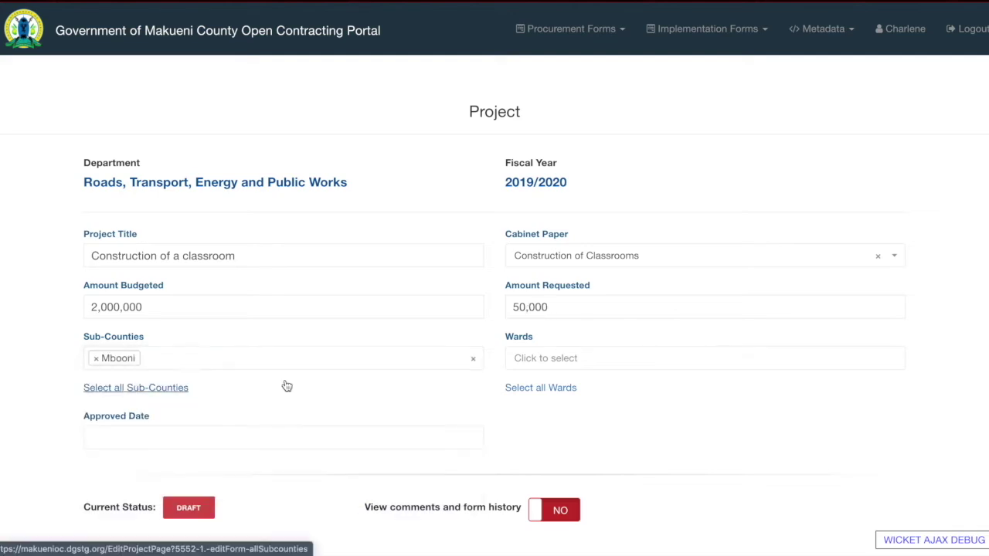
pyautogui.click(571, 358)
pyautogui.click(566, 402)
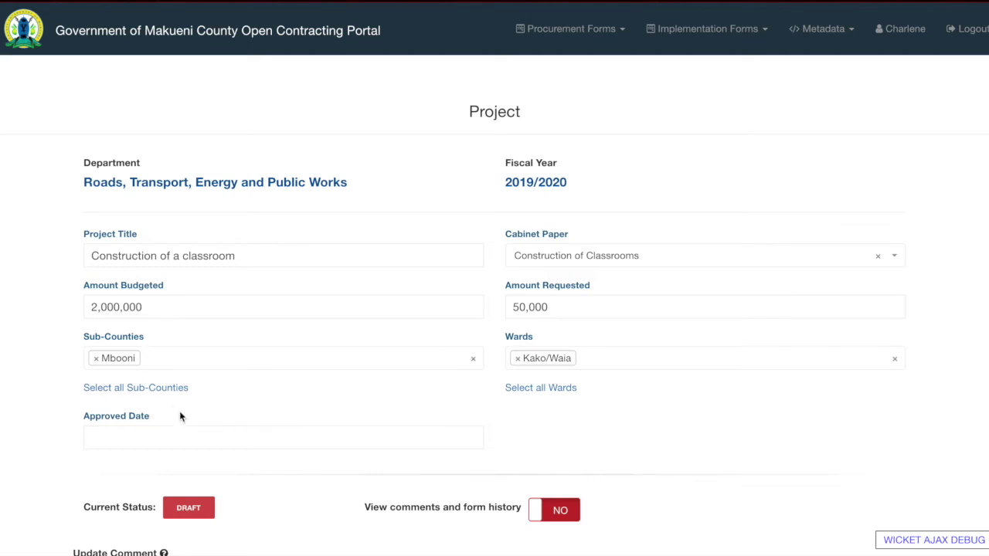
# Set the classroom project's approved date to 04/02/20 and submit the project
pyautogui.scroll(-2, 178, 413)
pyautogui.click(280, 270)
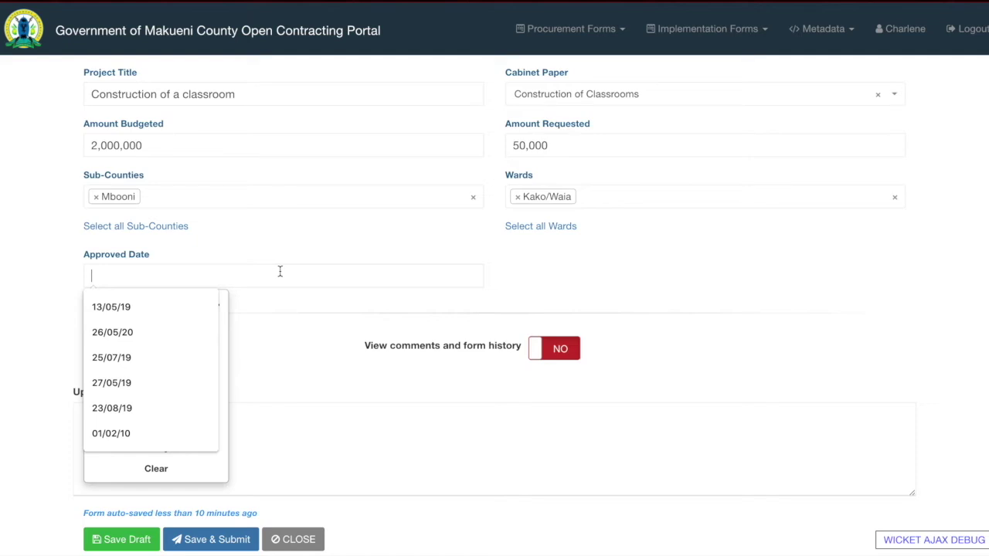
pyautogui.click(146, 331)
pyautogui.click(153, 332)
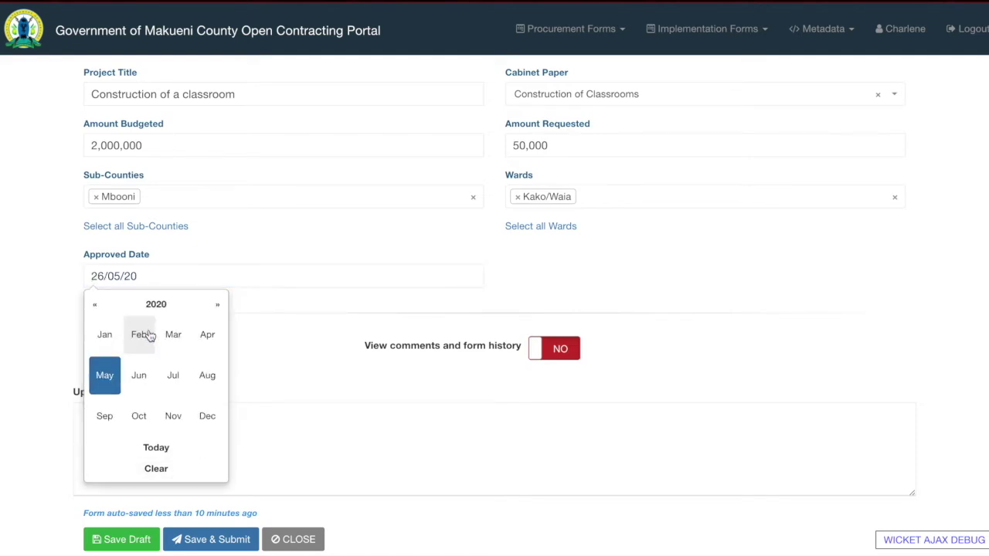
pyautogui.click(140, 336)
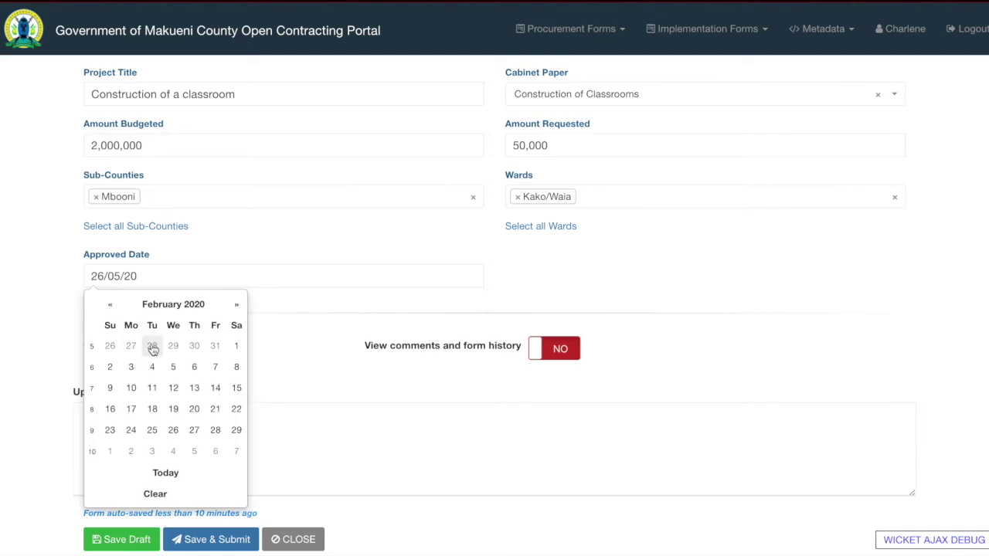
pyautogui.click(153, 361)
pyautogui.scroll(-1, 276, 346)
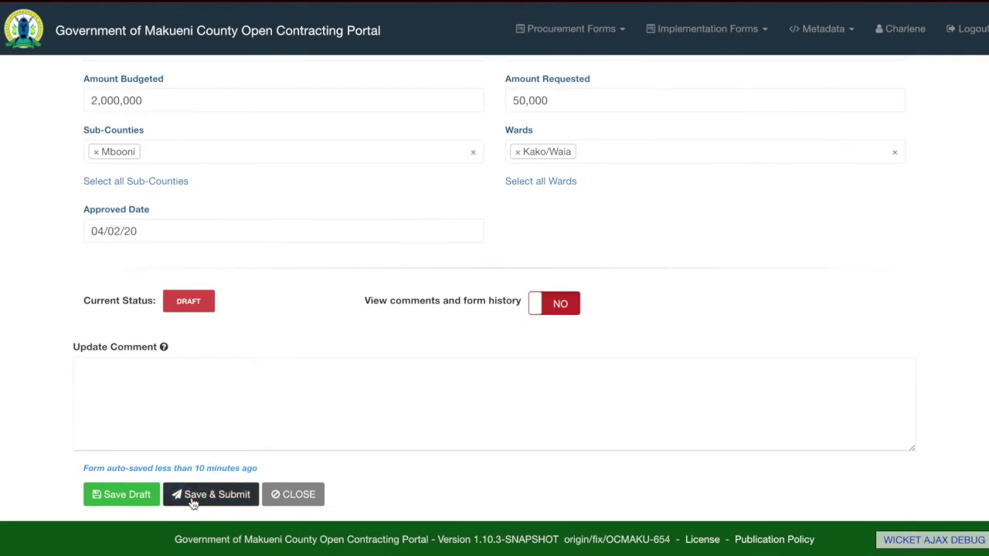
pyautogui.click(192, 501)
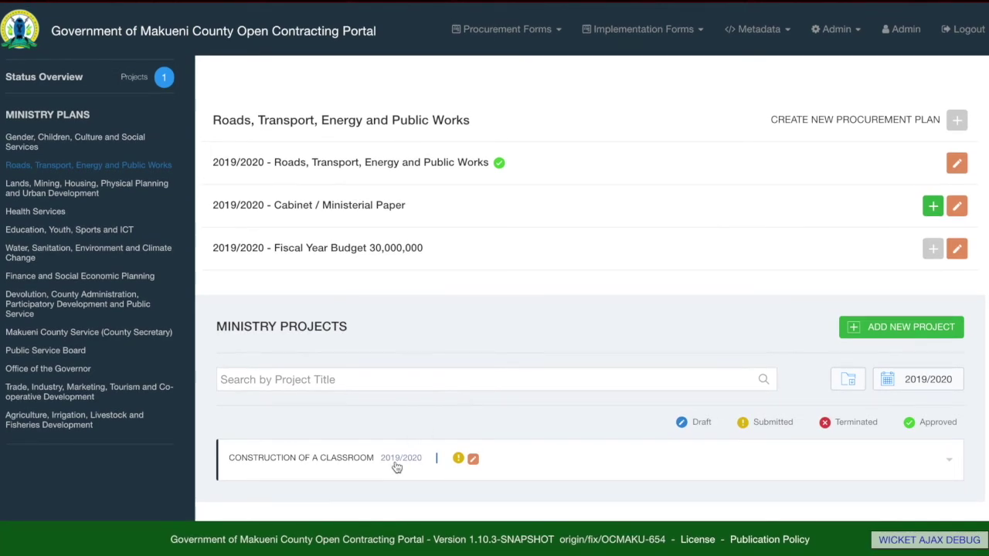
# Open the submitted "Construction of a classroom" project from the admin account and approve it
pyautogui.click(395, 467)
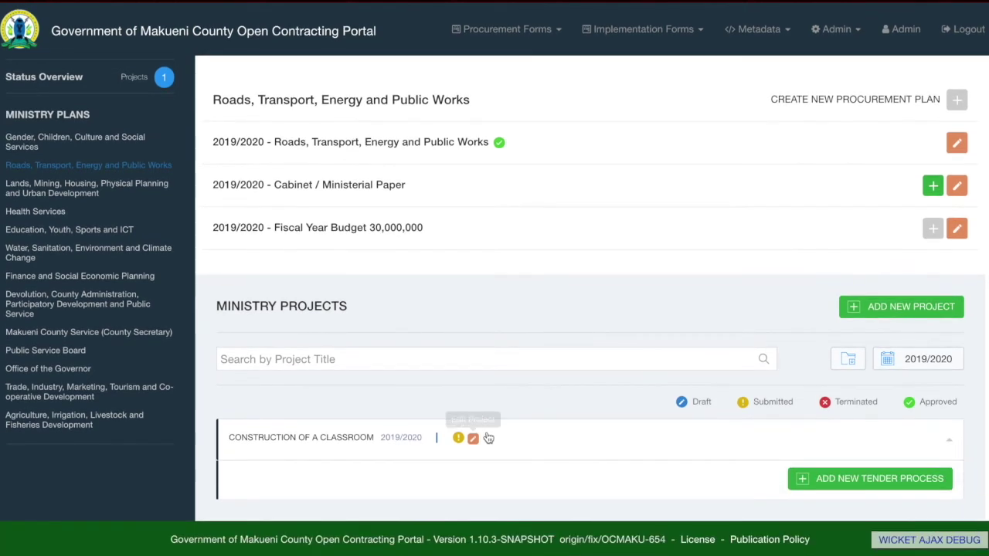
pyautogui.click(473, 451)
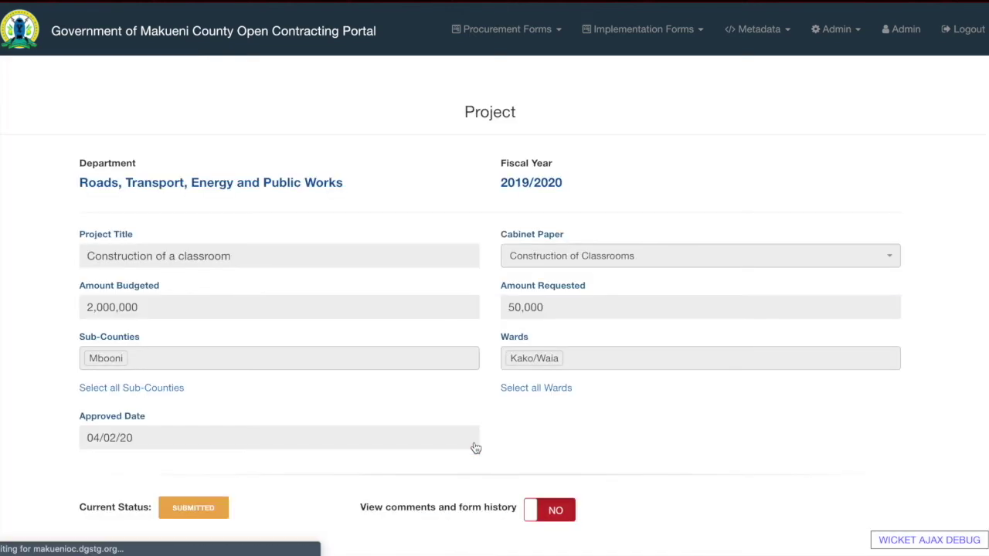
pyautogui.scroll(-3, 475, 448)
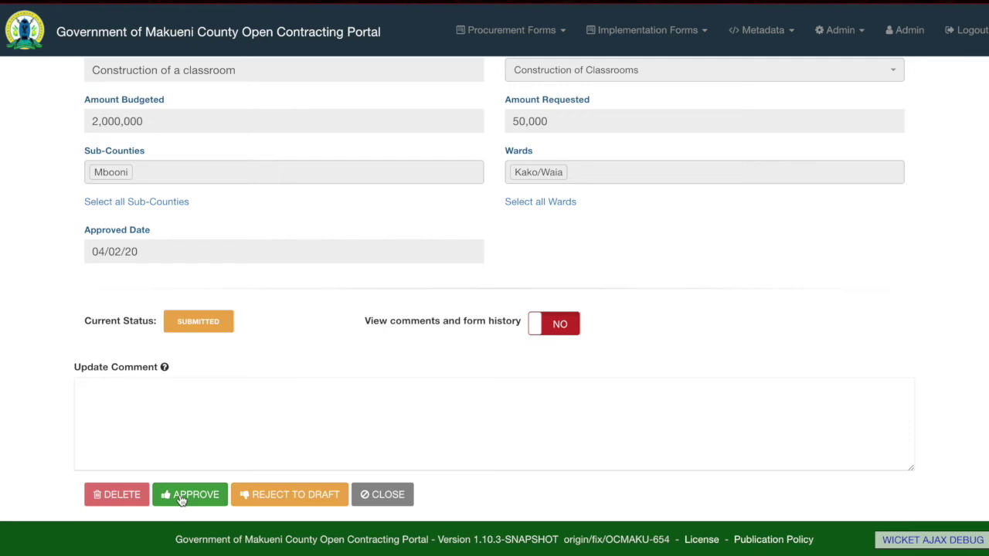
pyautogui.click(185, 496)
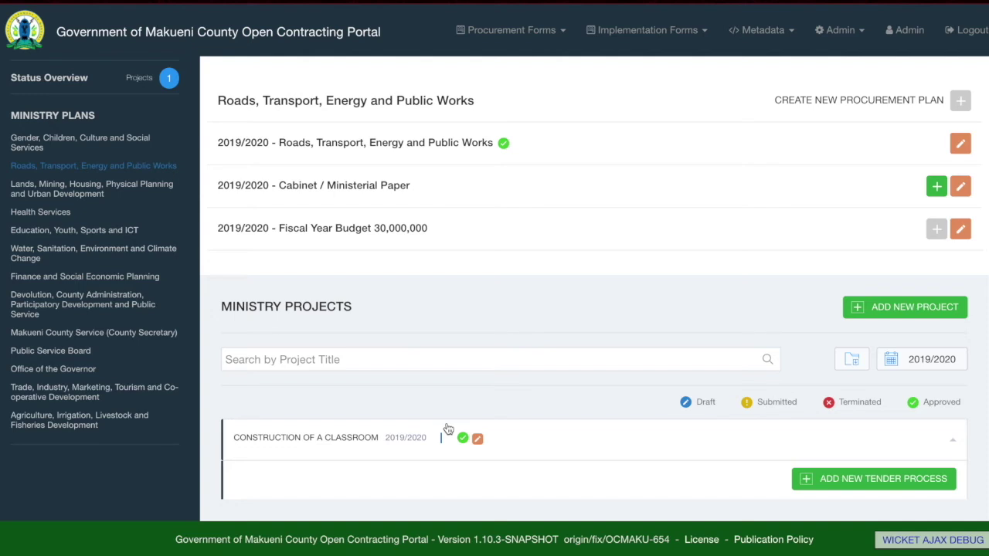
# Start a tender process for the classroom project with a new purchase requisition, choosing the requesting officer and the Development charge account
pyautogui.click(839, 480)
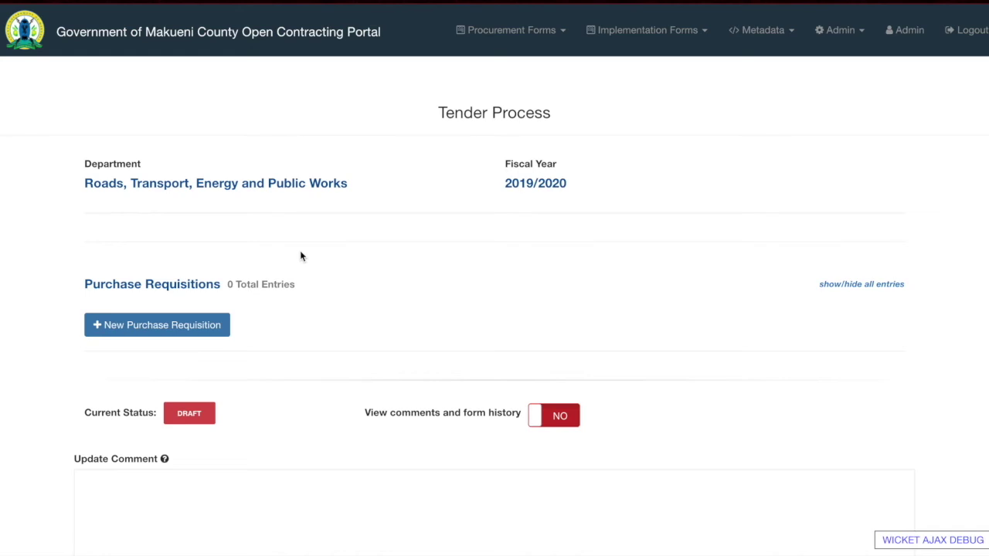
pyautogui.click(165, 316)
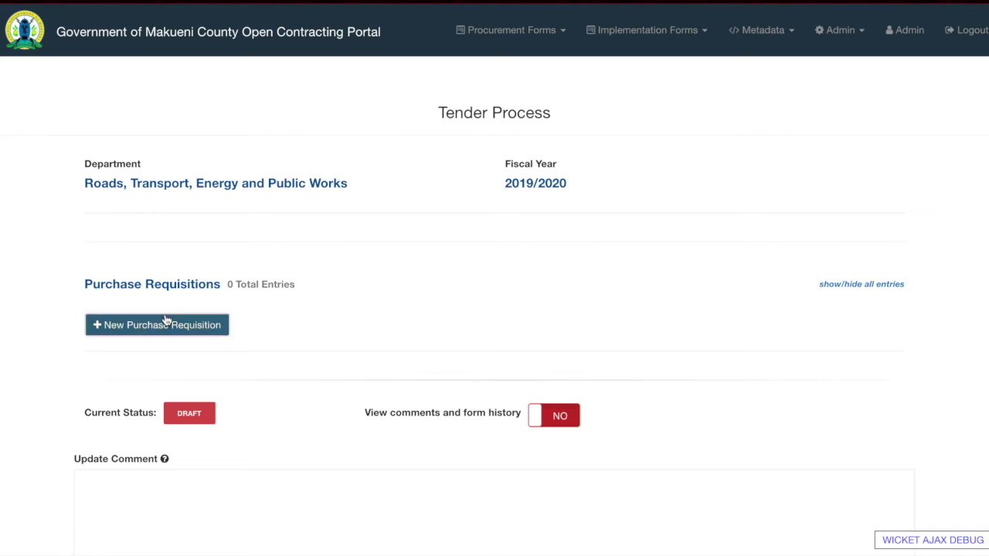
pyautogui.scroll(-4, 166, 318)
pyautogui.scroll(1, 355, 270)
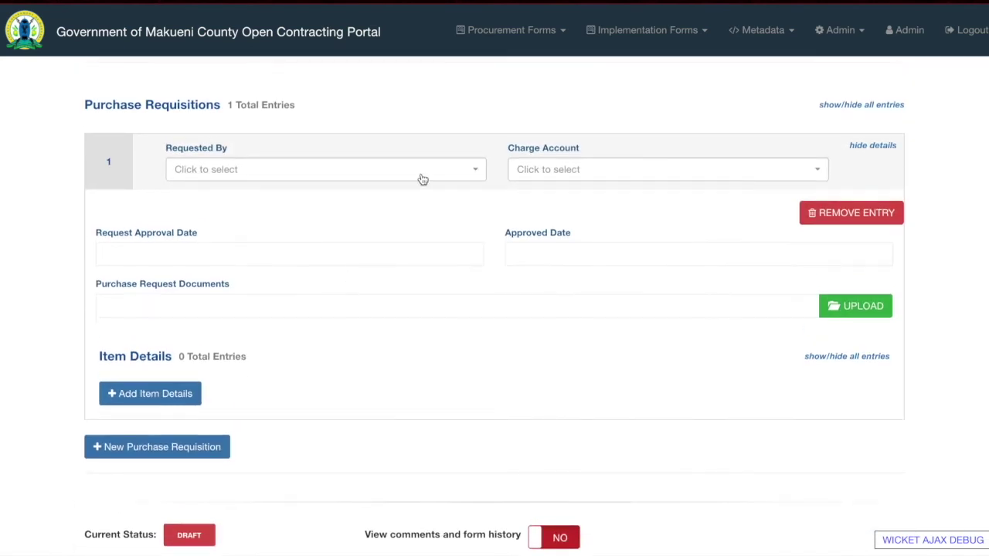
pyautogui.click(431, 172)
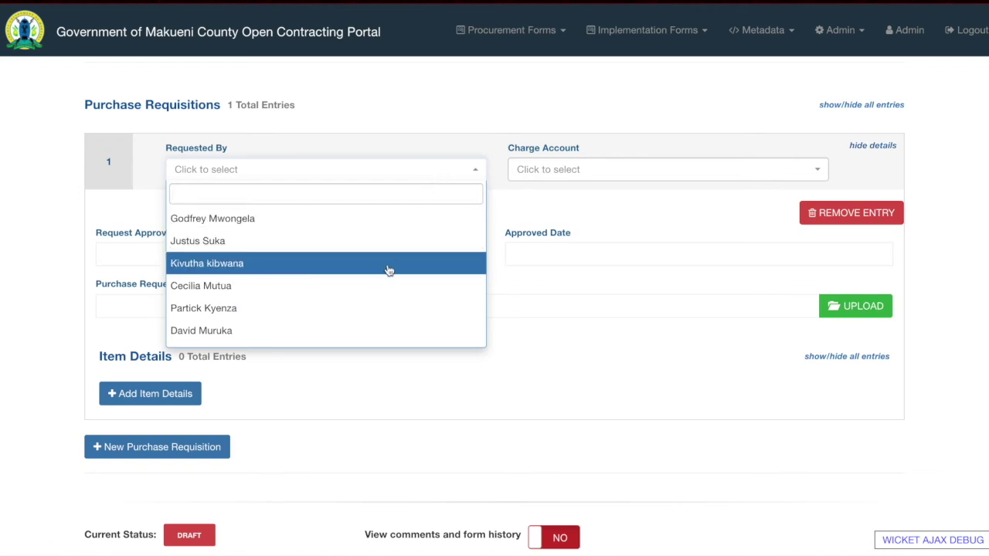
pyautogui.click(386, 284)
pyautogui.click(619, 169)
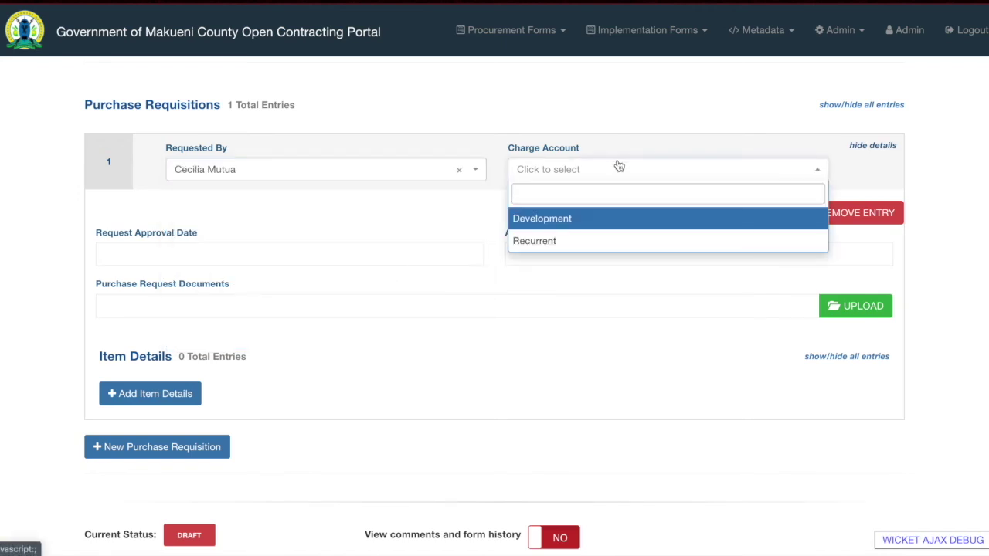
pyautogui.click(595, 221)
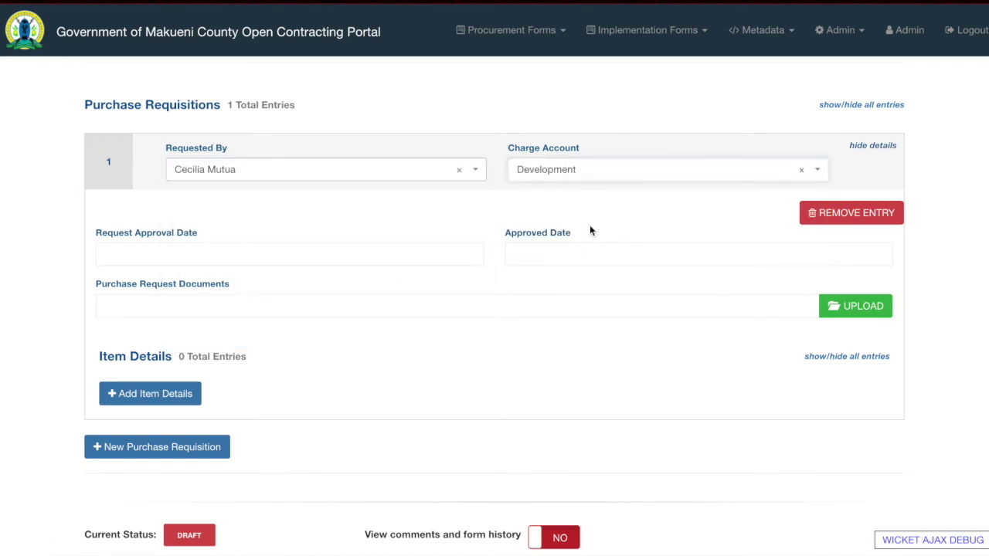
# Set both the request approval date and the approved date of the purchase requisition to 03/02/20
pyautogui.click(243, 245)
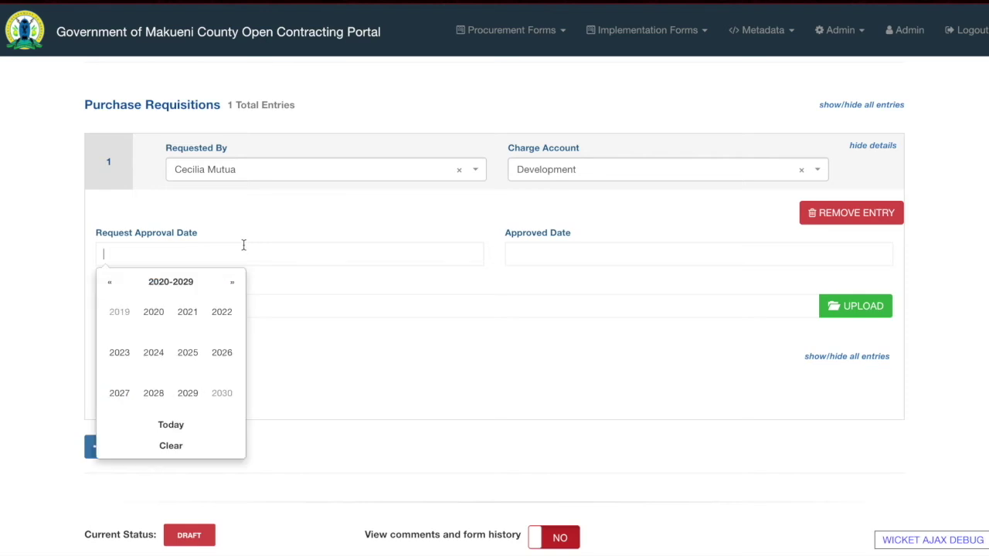
pyautogui.click(158, 324)
pyautogui.click(159, 326)
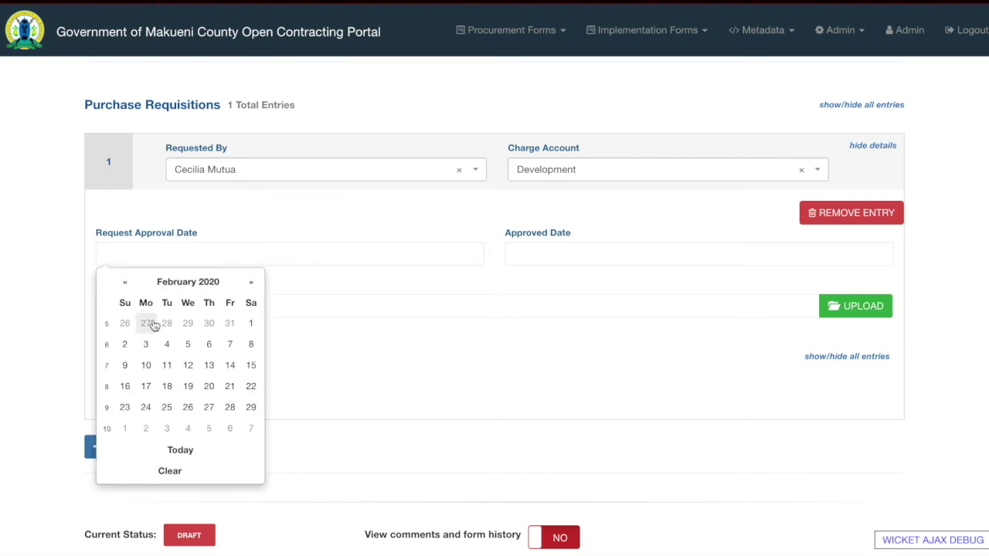
pyautogui.click(146, 345)
pyautogui.click(564, 248)
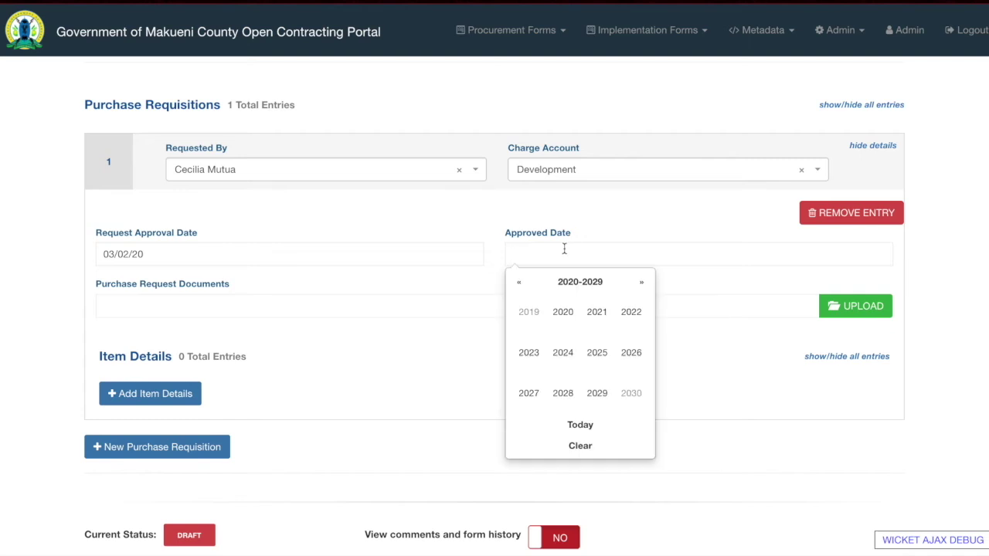
pyautogui.click(564, 313)
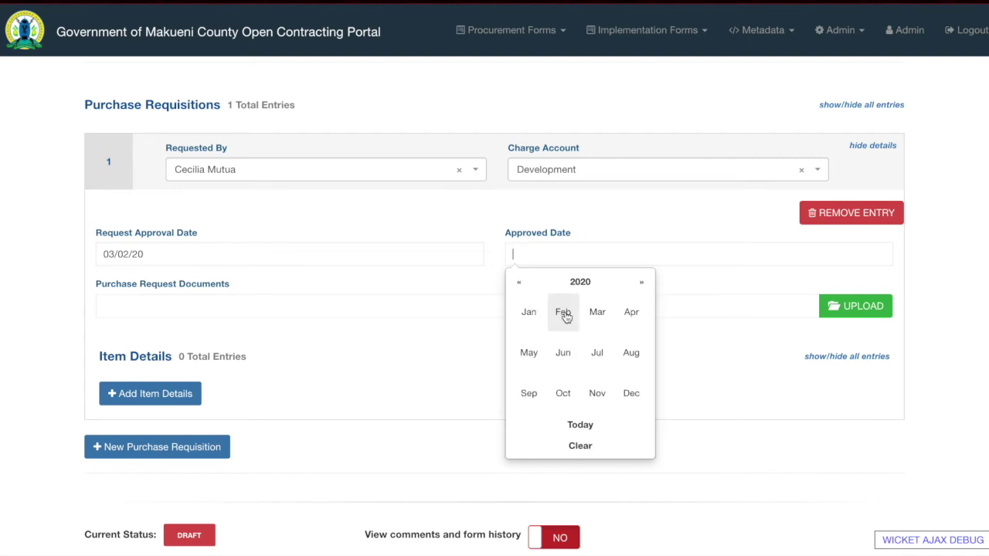
pyautogui.click(563, 313)
pyautogui.click(559, 341)
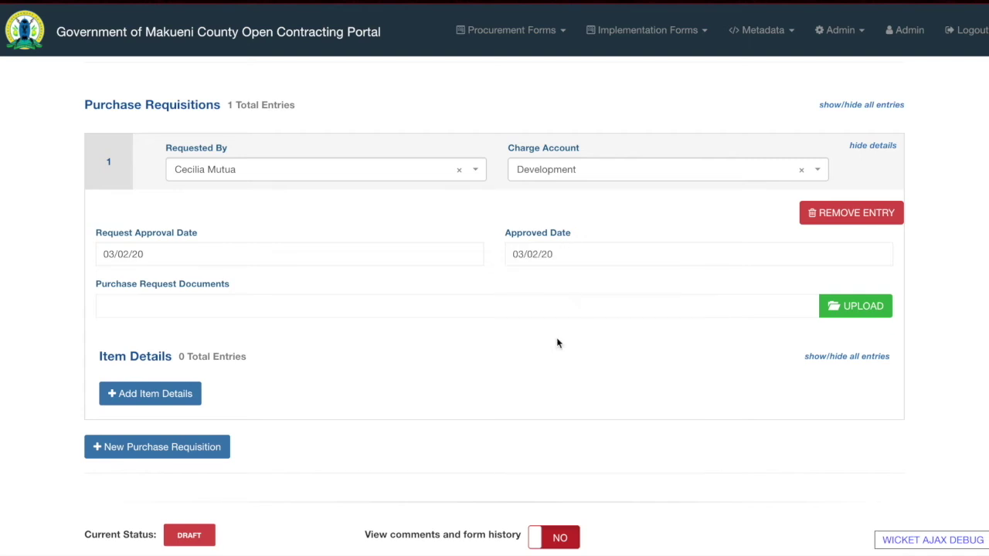
# Attach "Open Contracting for COVID - 19 Procurements.pdf" as the purchase request document of the requisition
pyautogui.click(844, 317)
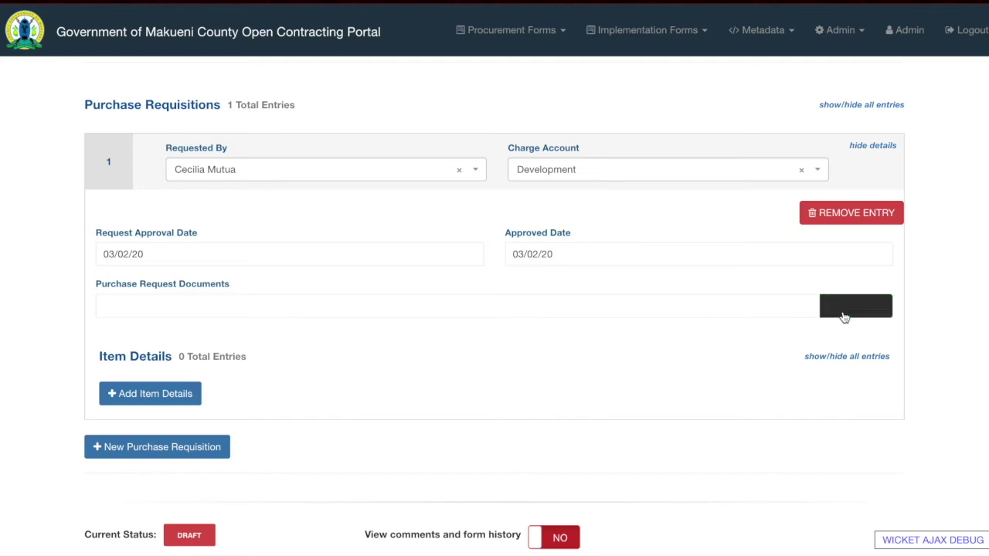
pyautogui.scroll(-3, 433, 132)
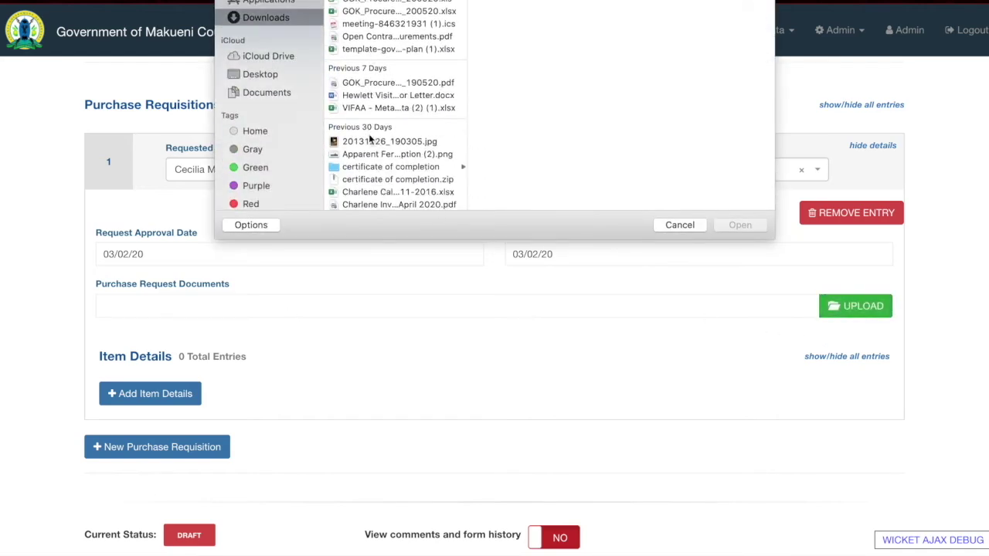
pyautogui.click(416, 36)
pyautogui.click(739, 225)
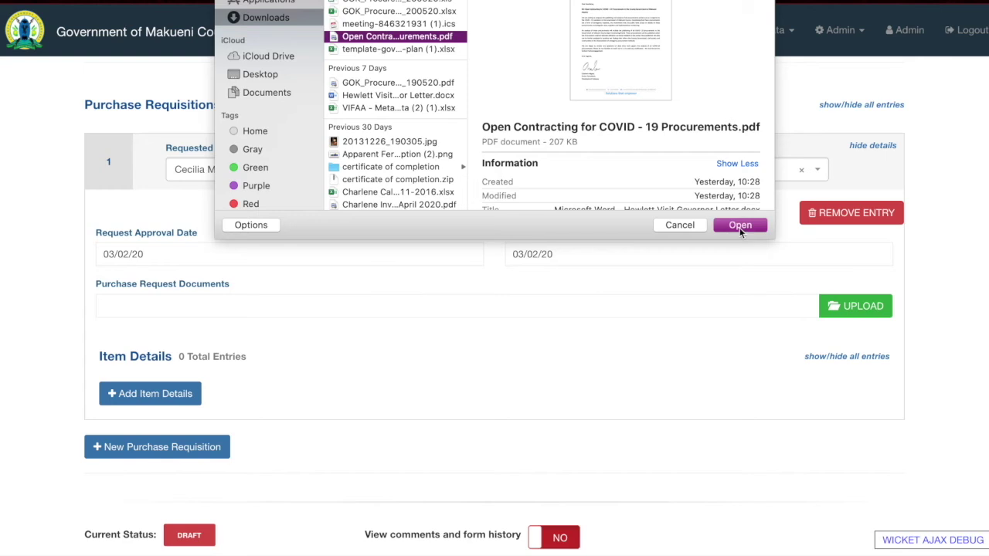
pyautogui.scroll(-5, 369, 347)
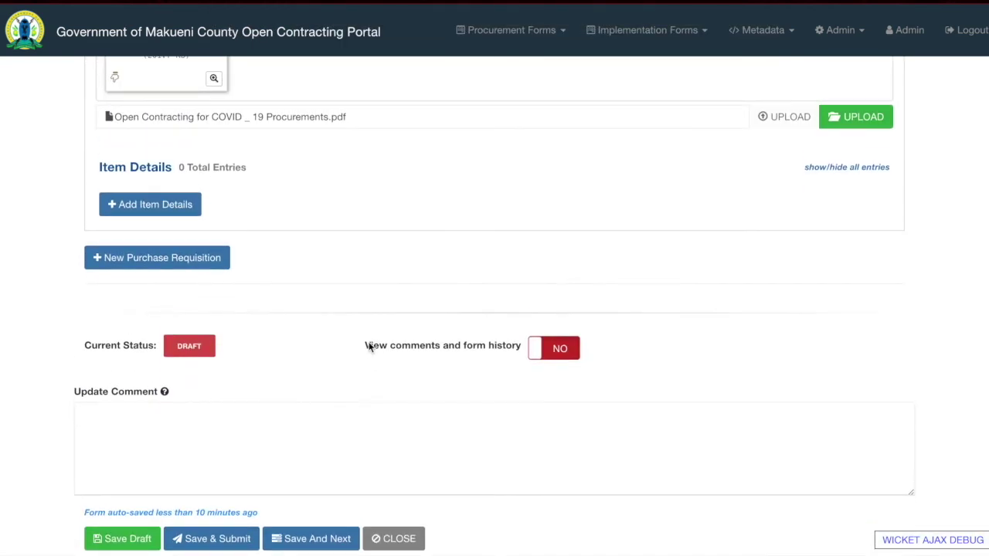
pyautogui.scroll(4, 368, 347)
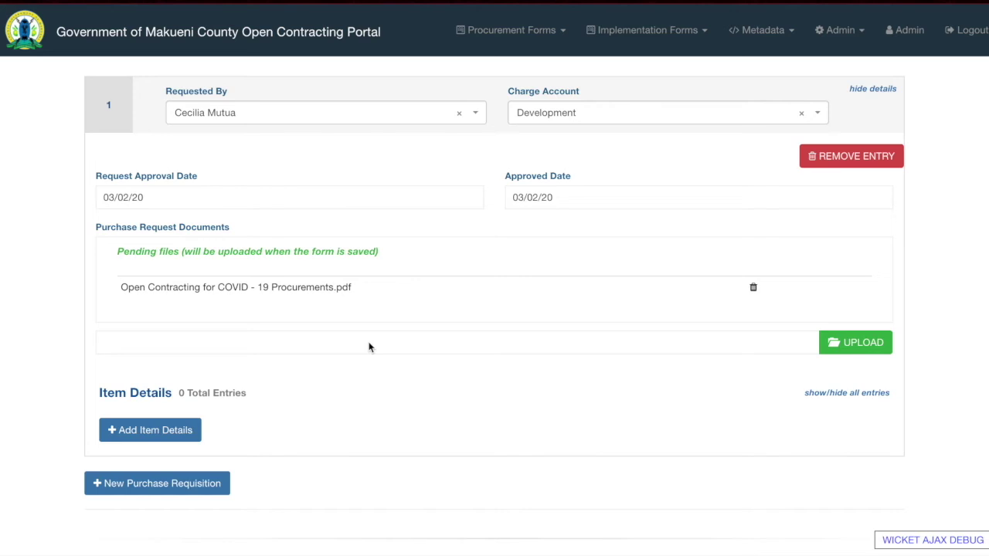
# Add an item entry to the purchase requisition for "Printer or copier paper; A4, 80mg, one ream" with the description "Towels"
pyautogui.click(120, 430)
pyautogui.scroll(-5, 119, 429)
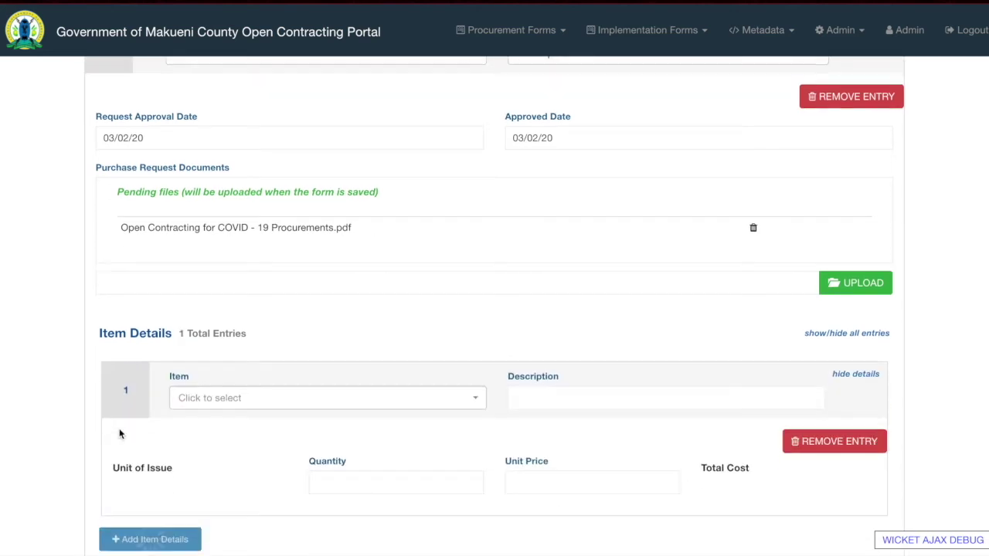
pyautogui.scroll(2, 123, 423)
pyautogui.click(419, 173)
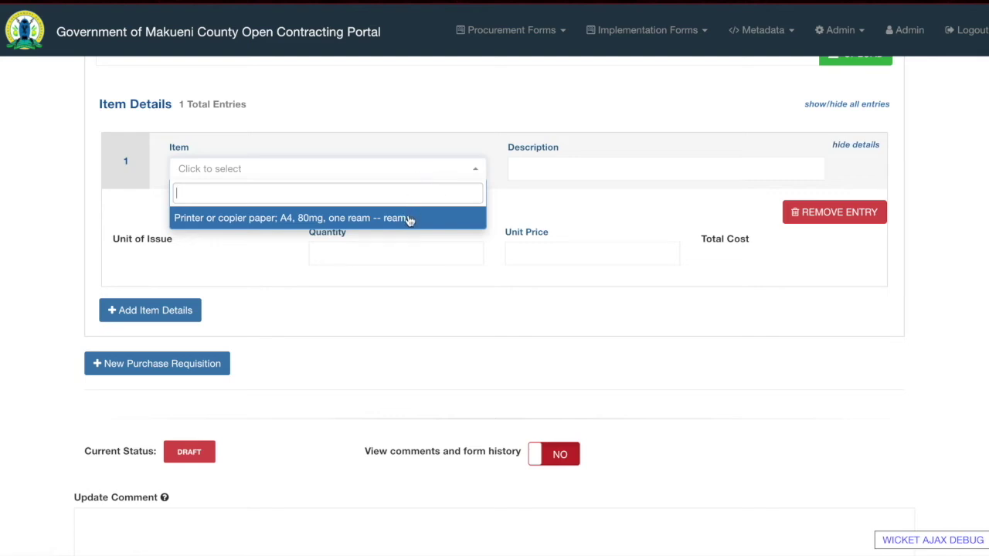
pyautogui.click(410, 219)
pyautogui.click(532, 171)
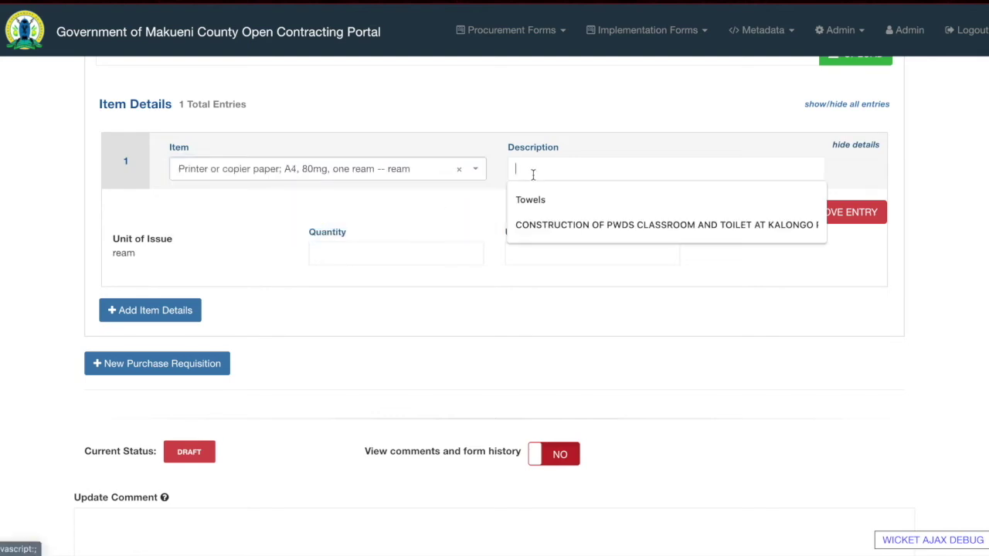
pyautogui.click(537, 201)
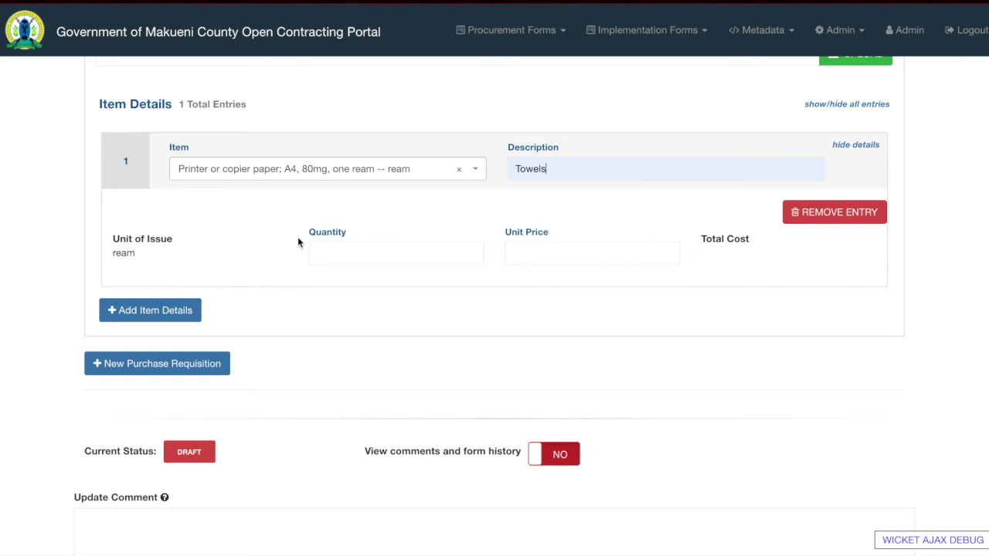
# Set the requisition item's quantity to 10 and its unit price to 1,000
pyautogui.click(353, 244)
pyautogui.write('10')
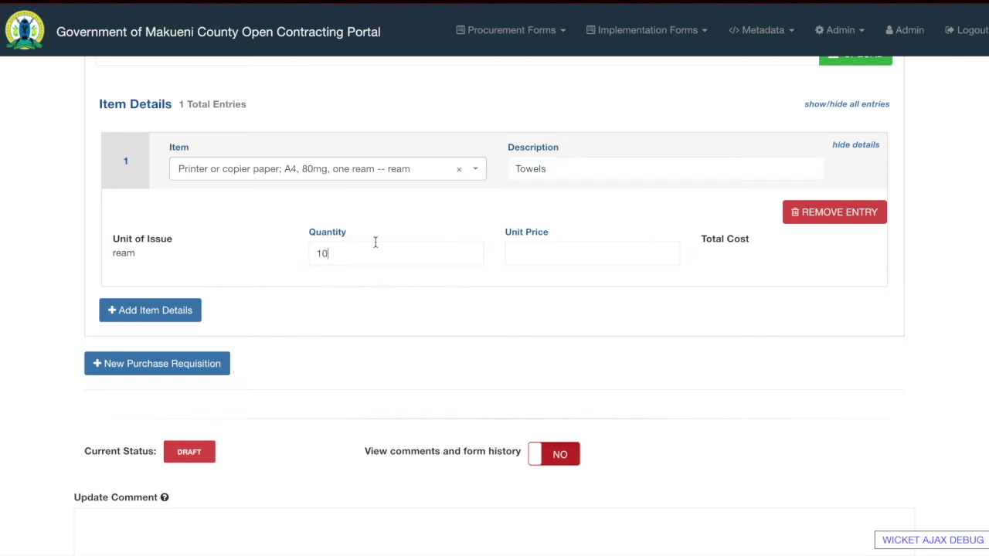
pyautogui.click(535, 245)
pyautogui.write('1000')
pyautogui.click(722, 255)
pyautogui.scroll(-1, 313, 368)
pyautogui.scroll(3, 313, 372)
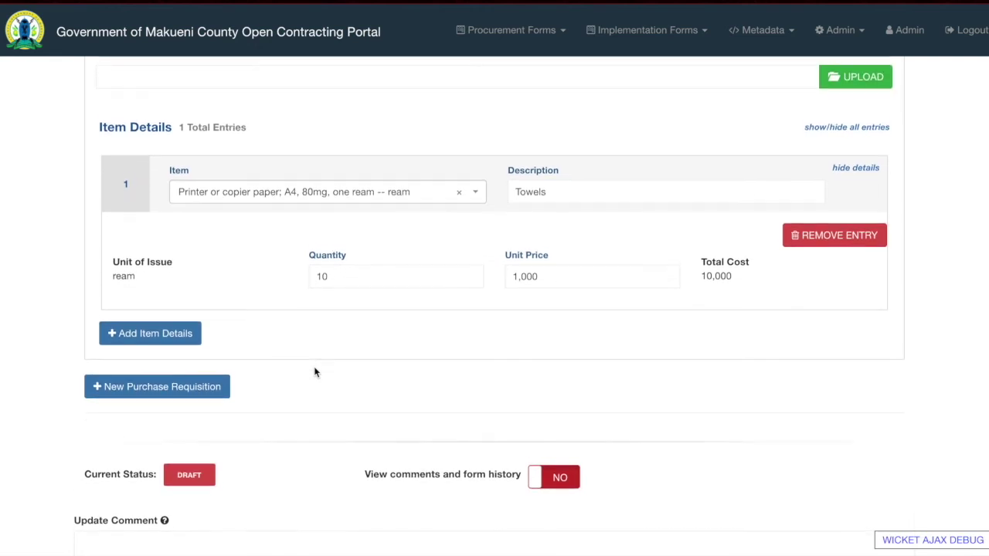
# Save the completed purchase requisition form and proceed to the tender document form
pyautogui.scroll(-1, 313, 372)
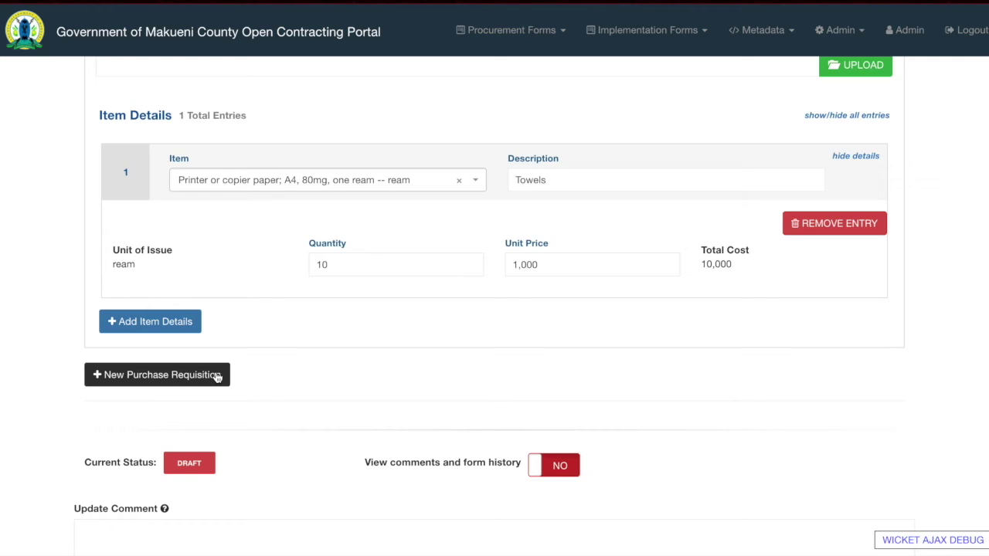
pyautogui.scroll(-5, 255, 421)
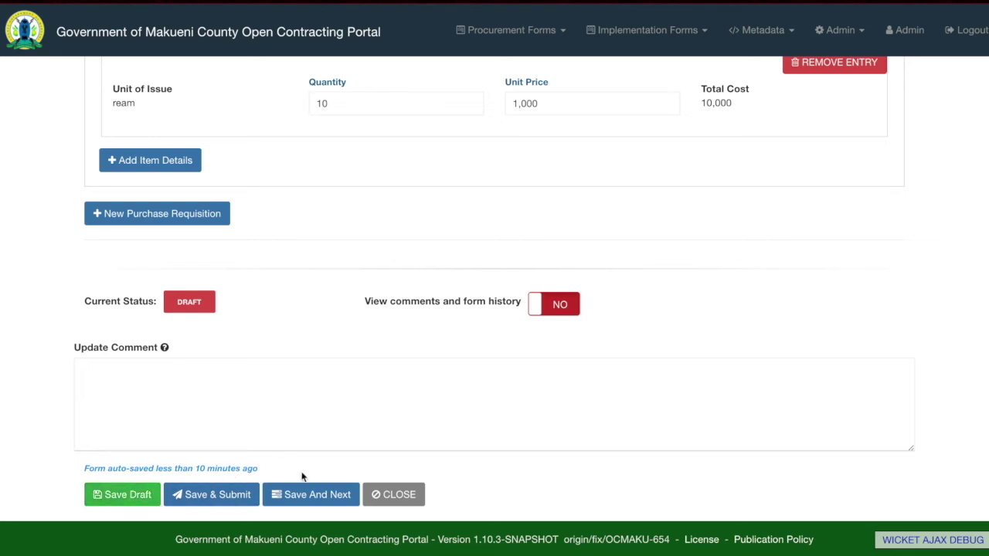
pyautogui.click(314, 494)
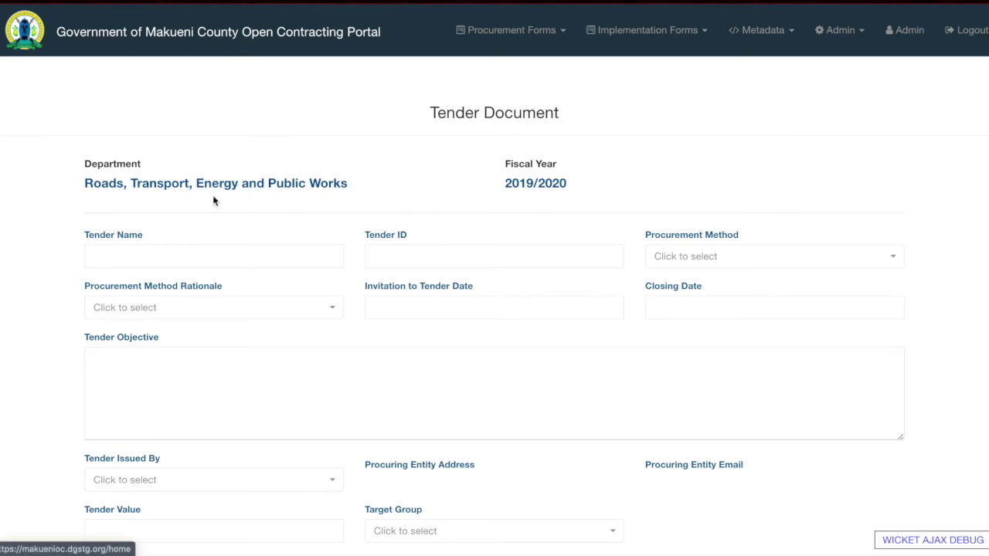
# Enter "Construction" as the tender name and 26738 as the tender ID
pyautogui.click(205, 256)
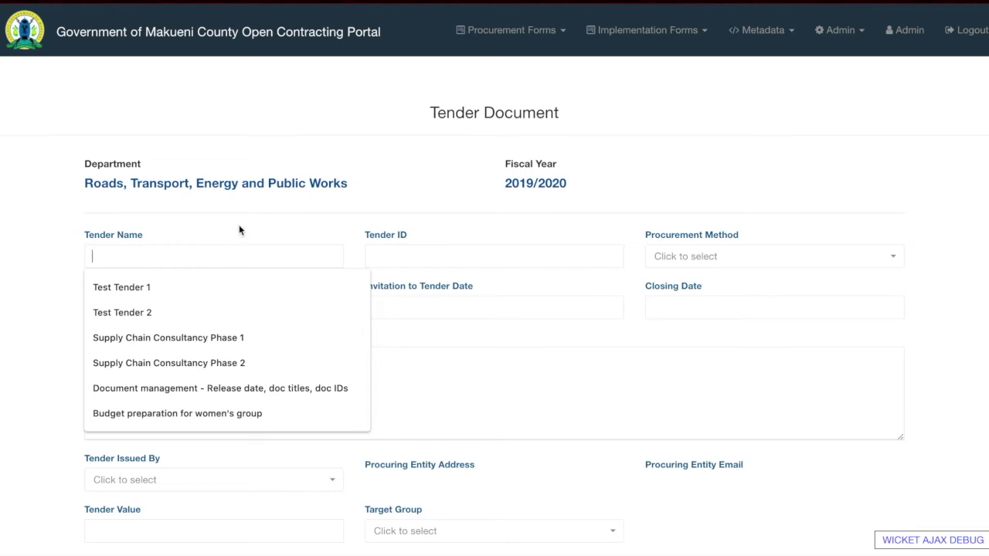
pyautogui.write('Construction')
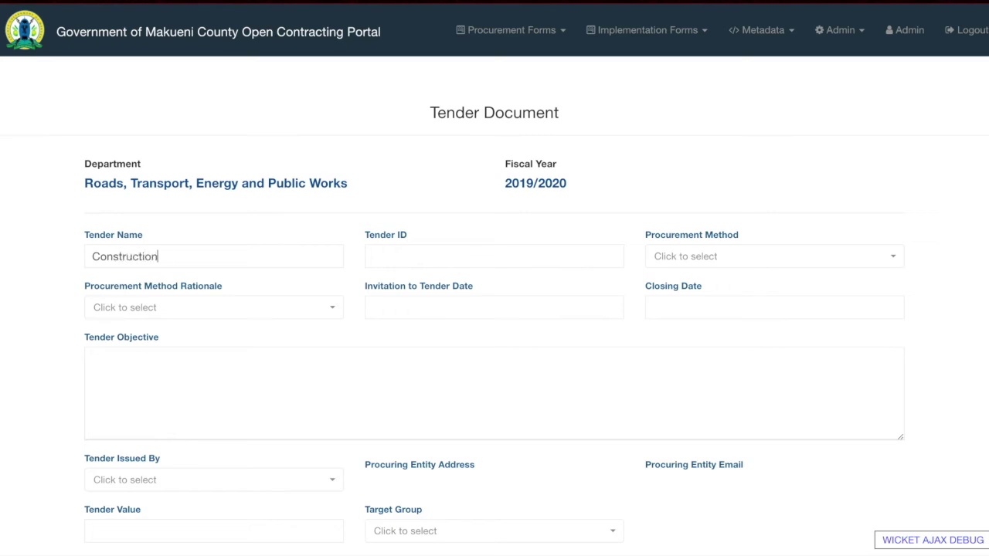
pyautogui.click(457, 256)
pyautogui.write('26738')
# Set the tender's procurement method to Specially Permitted with COVID-19 as the procurement method rationale
pyautogui.click(764, 257)
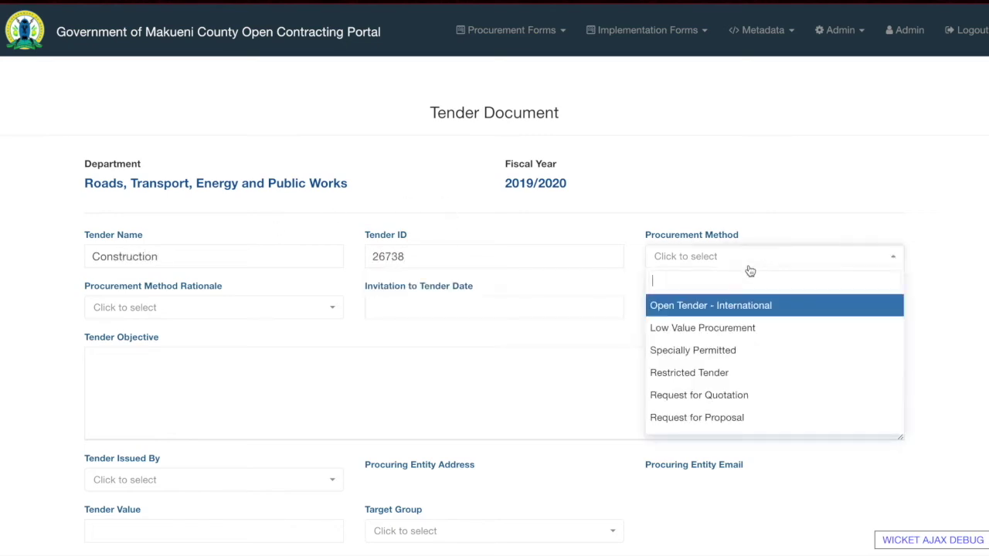
pyautogui.click(710, 349)
pyautogui.click(142, 310)
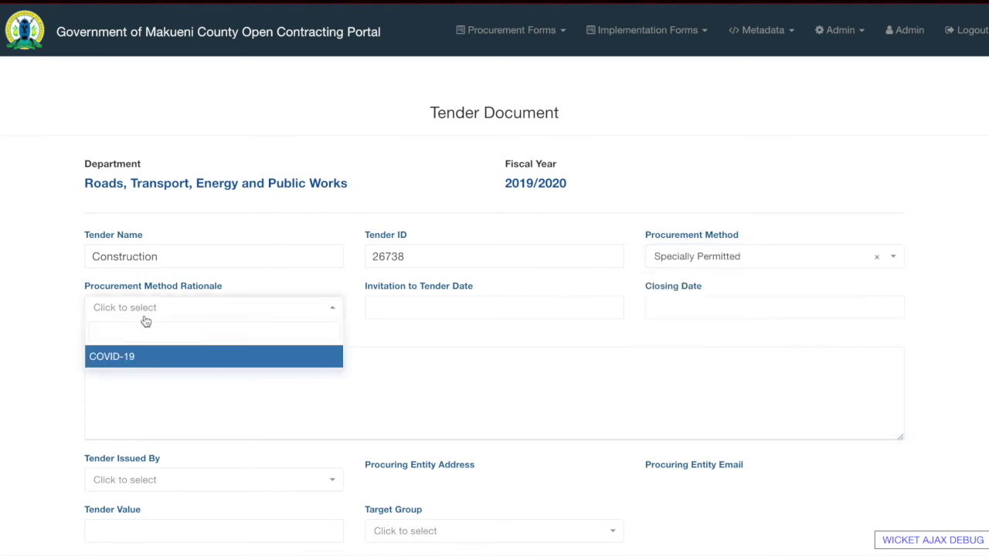
pyautogui.click(153, 357)
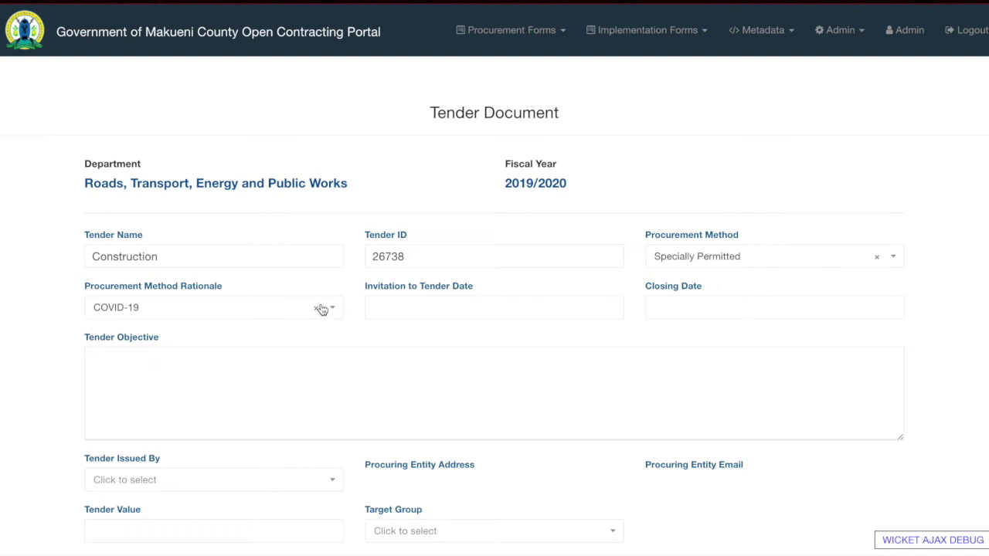
# Set the invitation to tender date to today, 28/05/20, and the closing date to 01/12/20
pyautogui.click(392, 309)
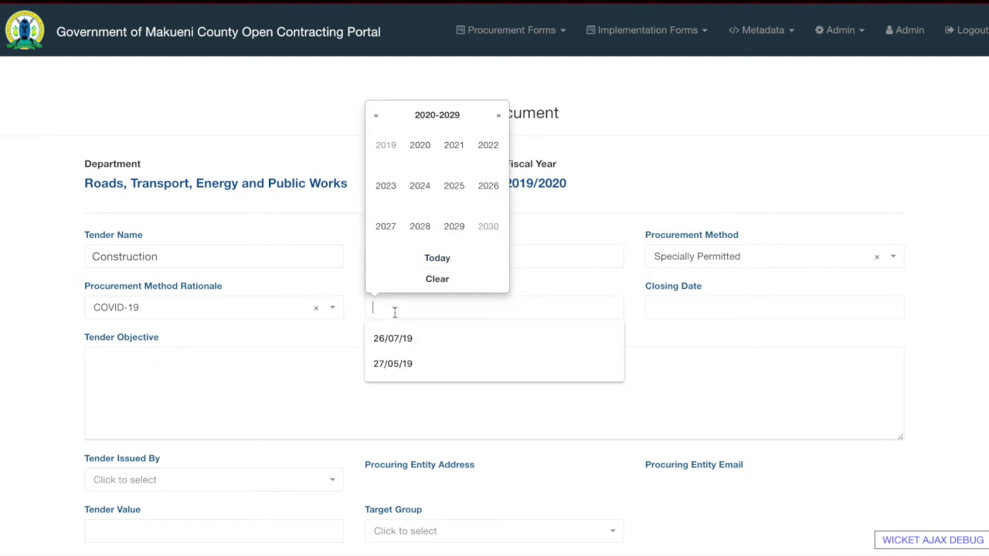
pyautogui.click(441, 265)
pyautogui.click(672, 309)
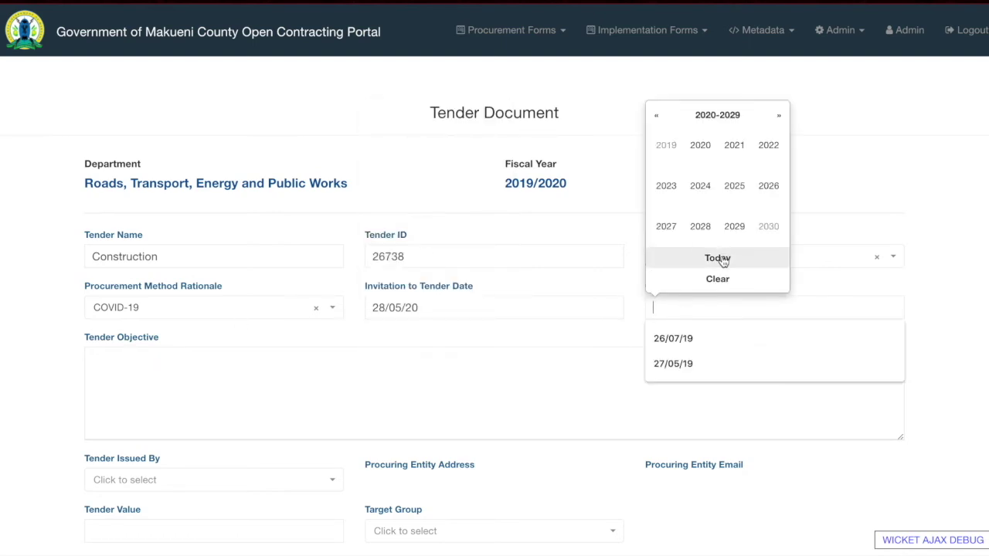
pyautogui.click(701, 150)
pyautogui.click(768, 231)
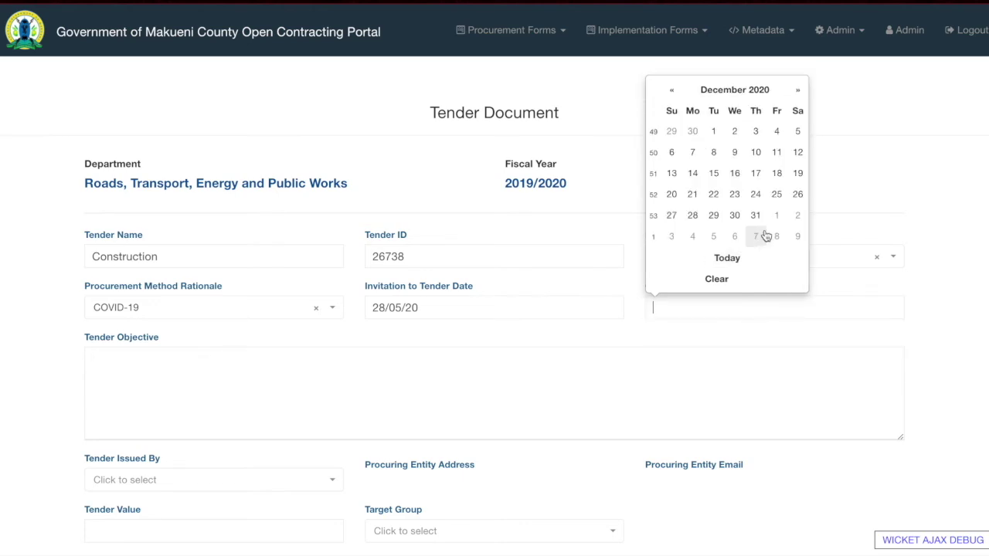
pyautogui.click(713, 132)
# Enter "Improve education" as the tender objective
pyautogui.scroll(-2, 171, 459)
pyautogui.click(200, 270)
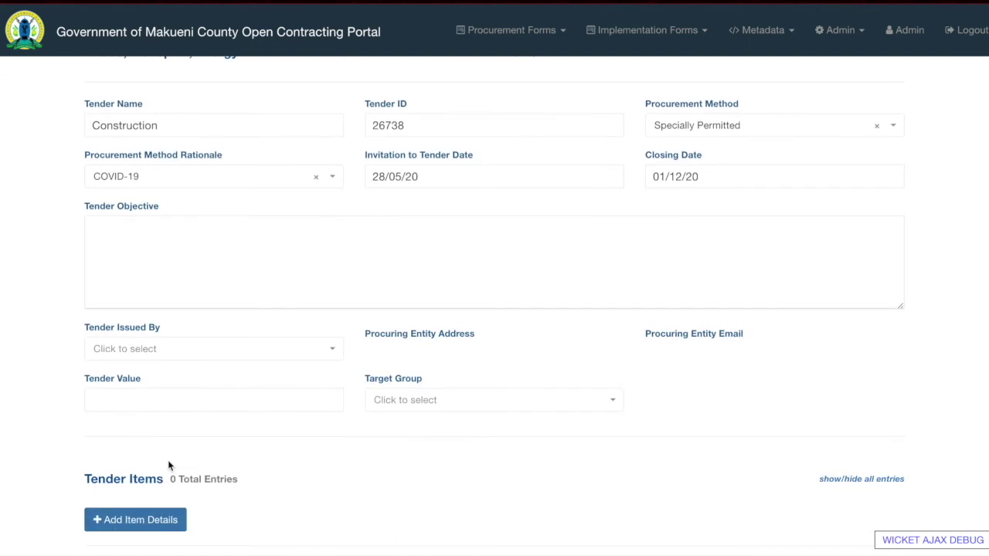
pyautogui.scroll(1, 200, 269)
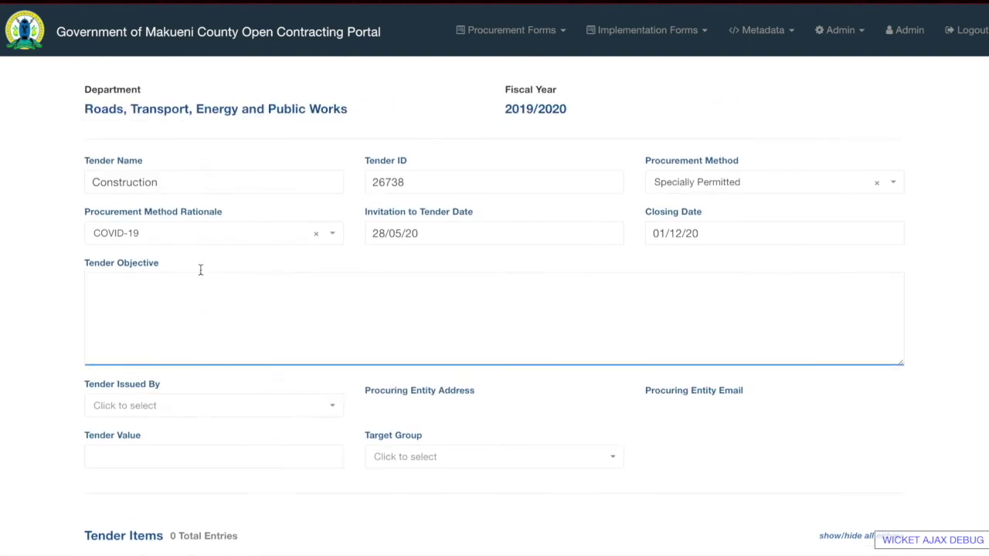
pyautogui.write('Imp')
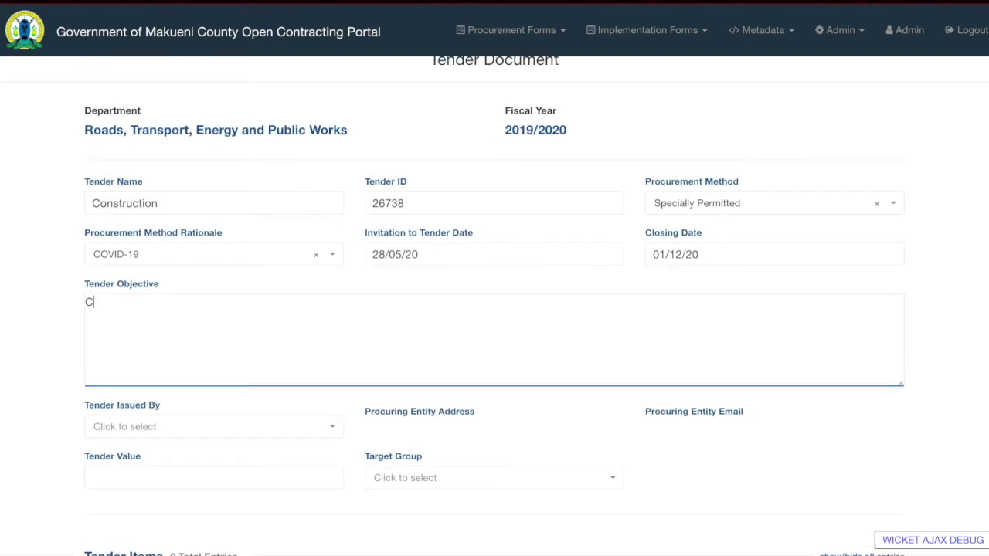
pyautogui.write('rove educt')
pyautogui.press('BackSpace')
pyautogui.write('ation')
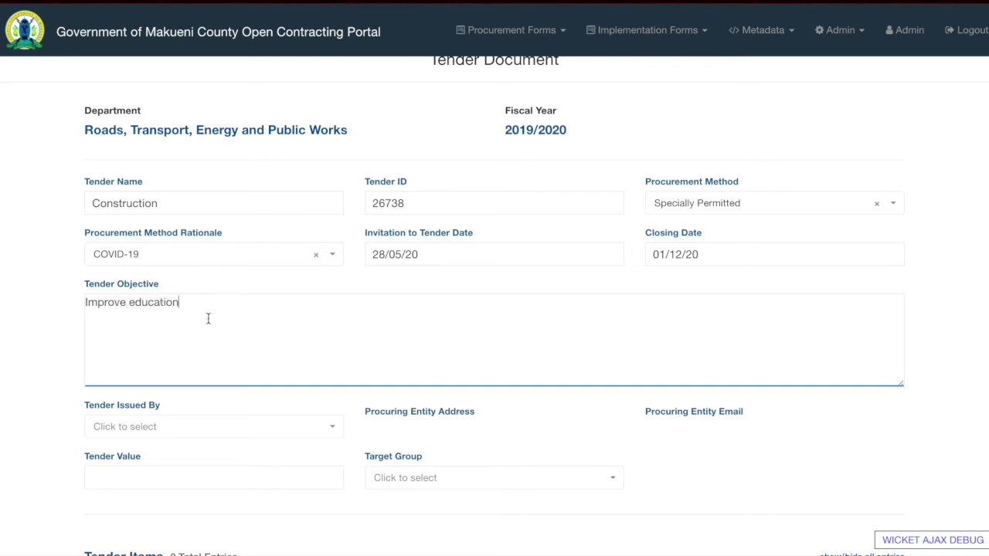
# Set the tender issuer to County Government of Makueni, the tender value to 30,000,000 and the target group to Youth
pyautogui.click(157, 424)
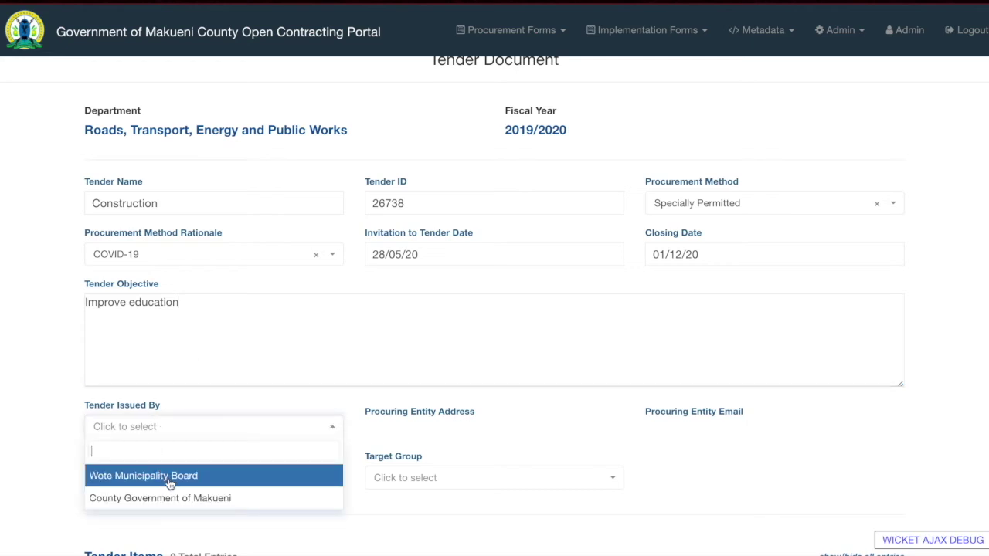
pyautogui.click(168, 497)
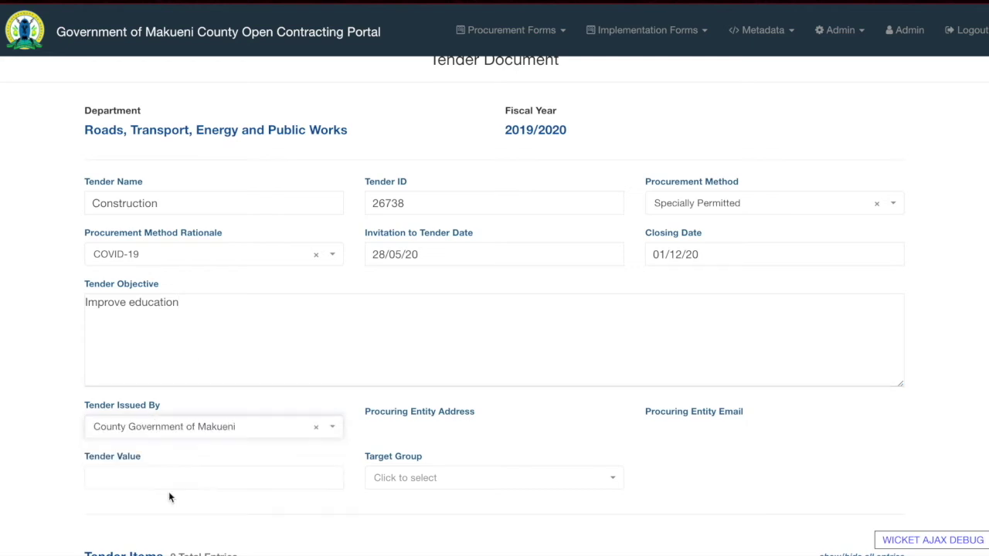
pyautogui.scroll(-2, 162, 430)
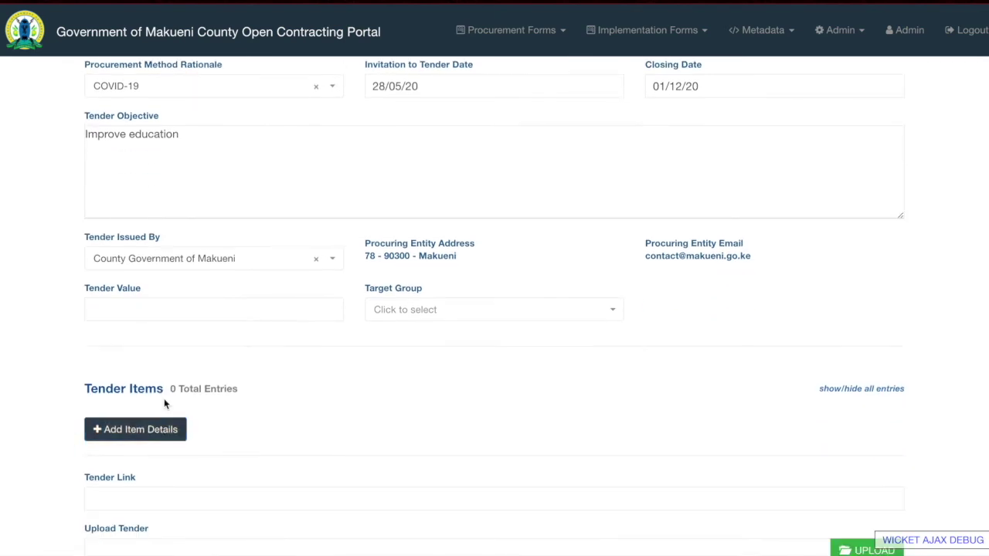
pyautogui.click(177, 318)
pyautogui.write('30000000')
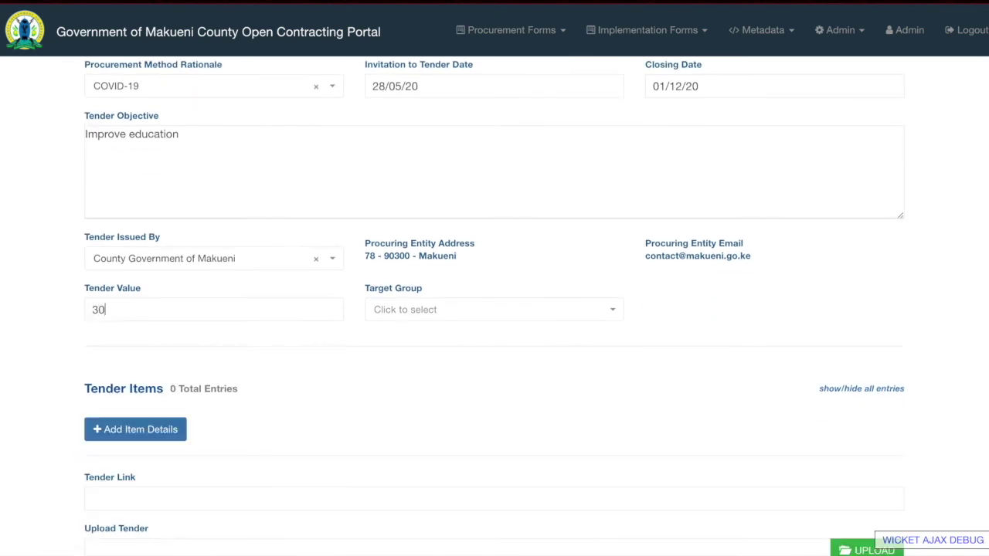
pyautogui.click(444, 319)
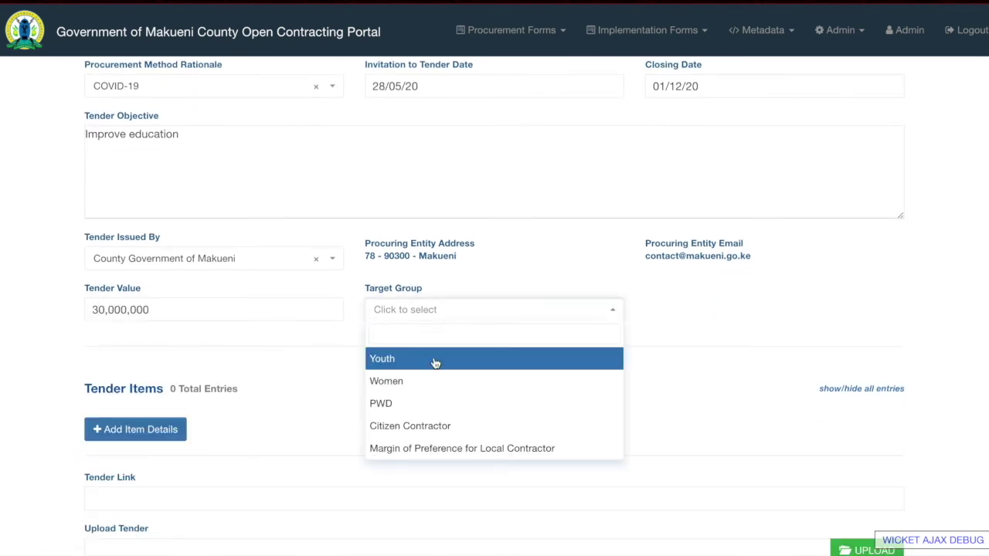
pyautogui.click(444, 367)
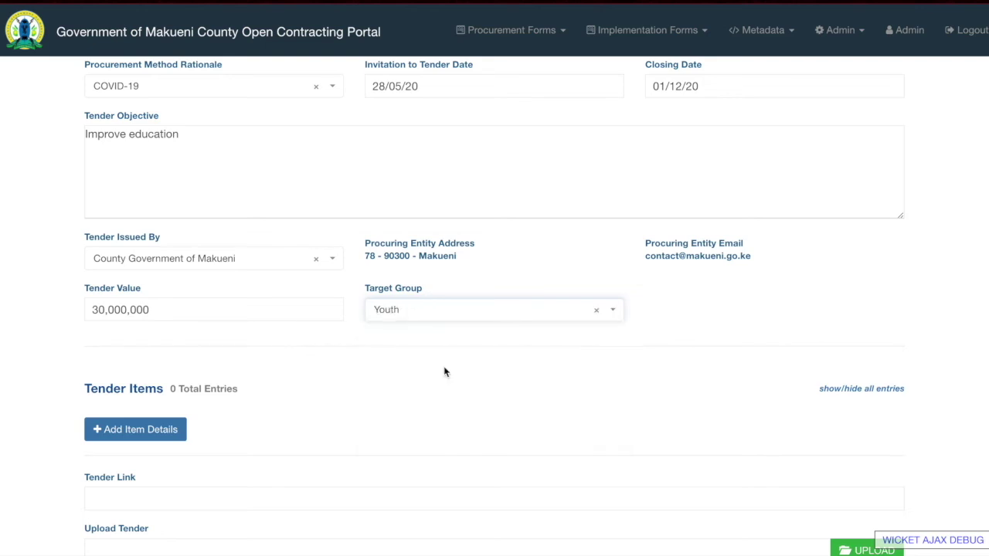
# Add a tender item for Printer or copier paper; A4, 80mg, one ream, with the description "To support construction"
pyautogui.scroll(-1, 193, 412)
pyautogui.click(135, 339)
pyautogui.click(446, 74)
pyautogui.scroll(1, 446, 74)
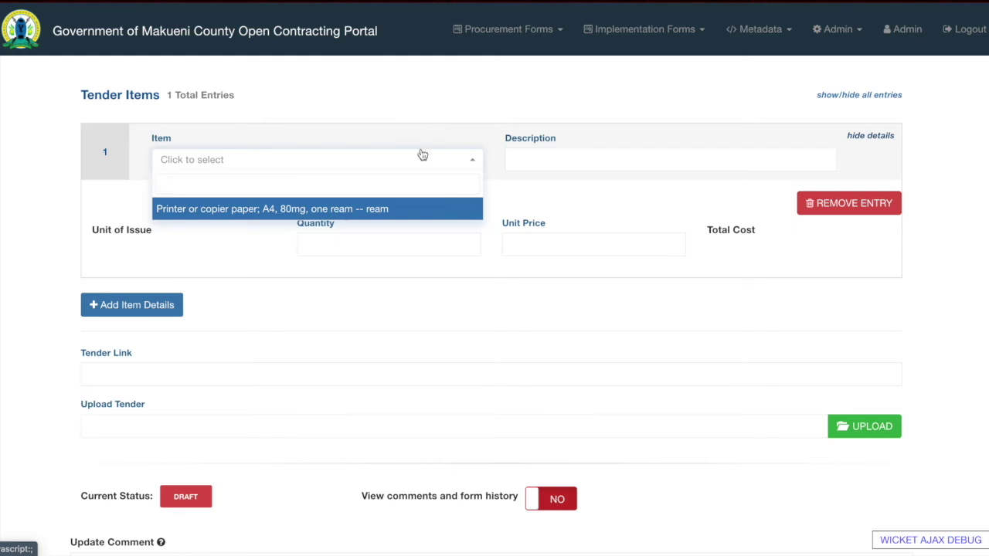
pyautogui.click(380, 214)
pyautogui.click(557, 160)
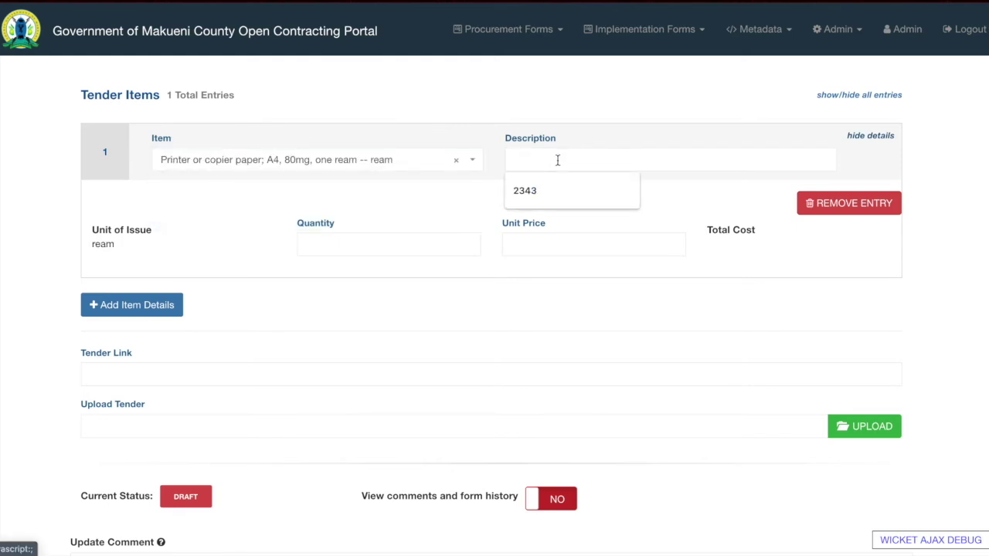
pyautogui.write('To su')
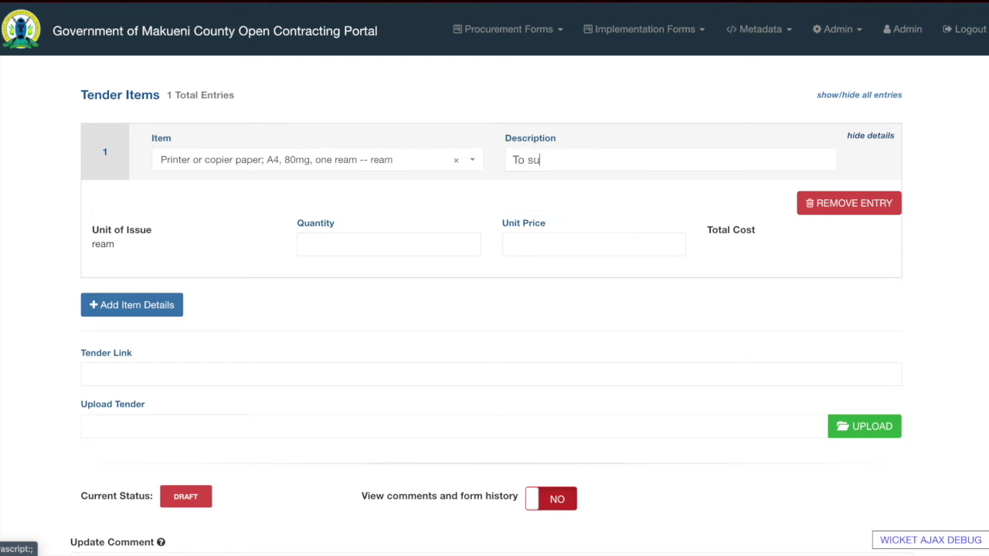
pyautogui.write('pport construction')
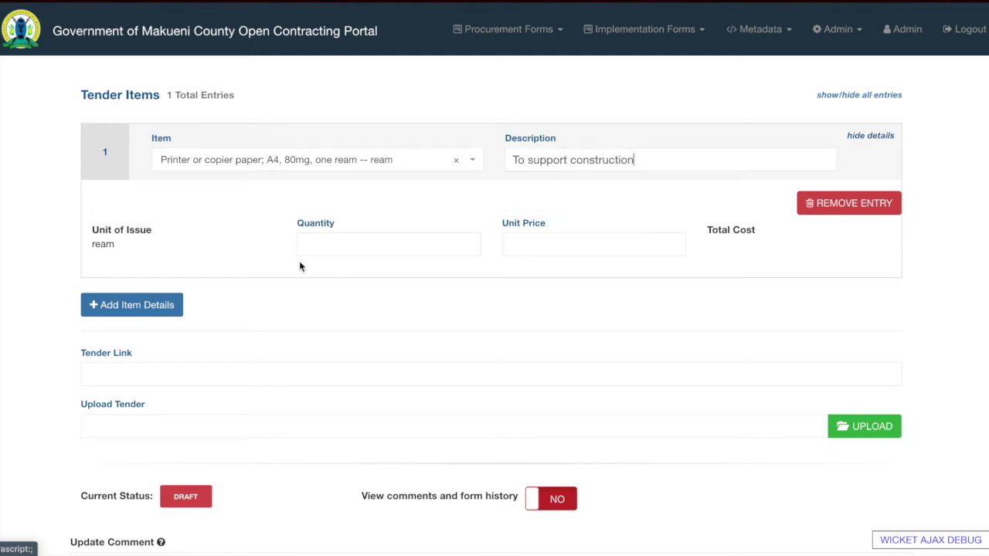
# Set the tender item's quantity to 12 and its unit price to 100
pyautogui.click(320, 246)
pyautogui.click(320, 270)
pyautogui.click(532, 243)
pyautogui.write('100')
pyautogui.click(725, 272)
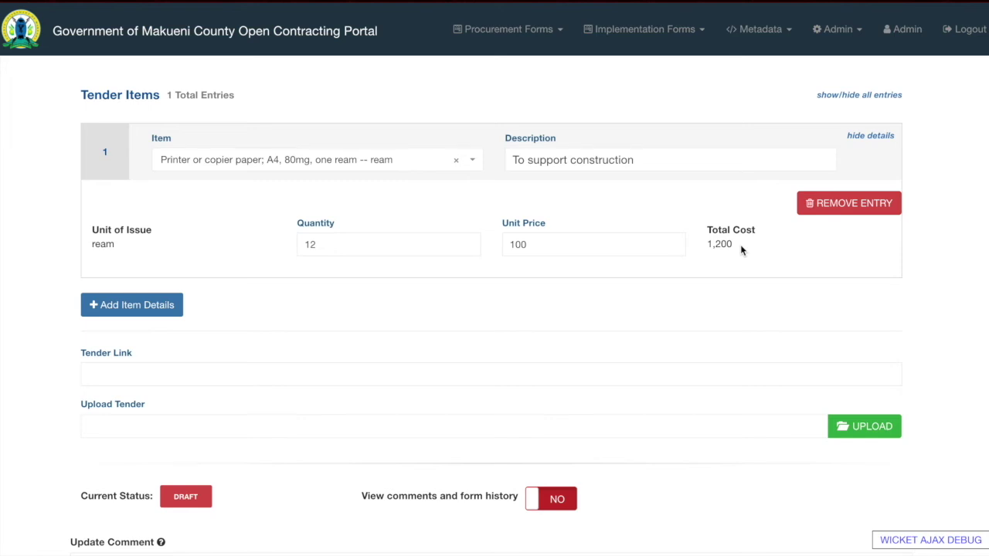
pyautogui.click(609, 369)
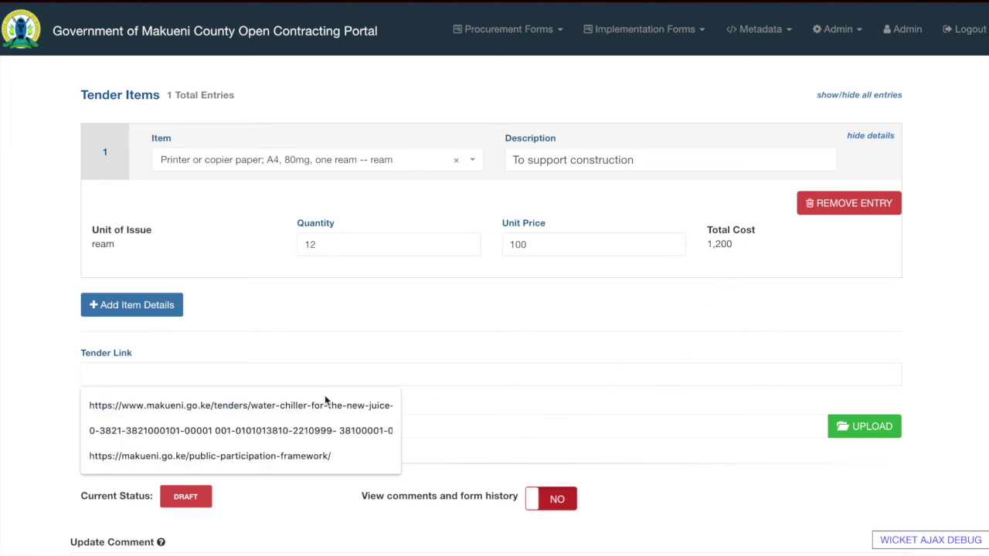
pyautogui.click(278, 402)
pyautogui.scroll(-3, 348, 386)
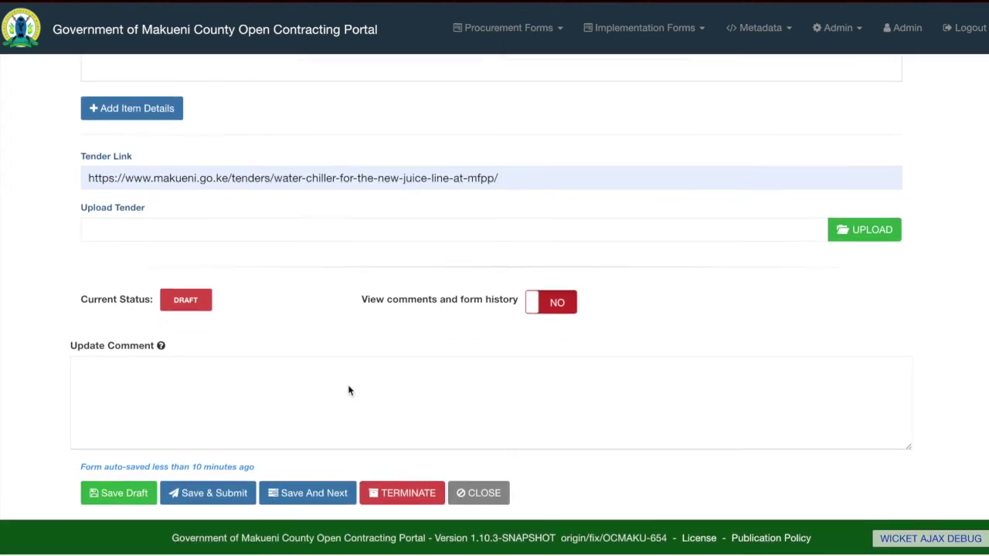
pyautogui.click(232, 494)
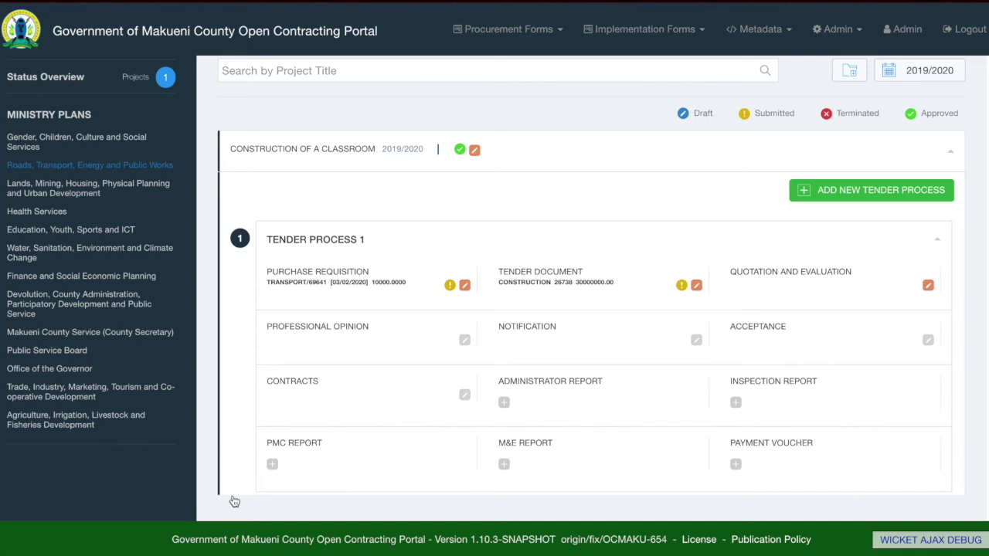
# Open the Quotation and Evaluation form of Tender Process 1 and set its closing date
pyautogui.click(930, 287)
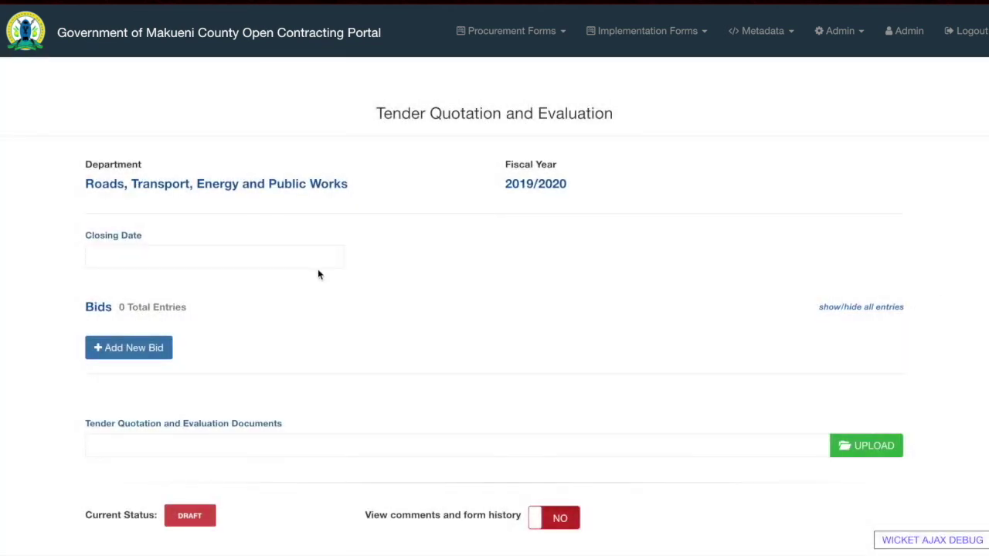
pyautogui.click(311, 258)
pyautogui.click(160, 425)
# Add a bid from ACACIA RESORT with a quoted price of 250,000 and supplier responsiveness Pass
pyautogui.click(163, 348)
pyautogui.scroll(-4, 160, 347)
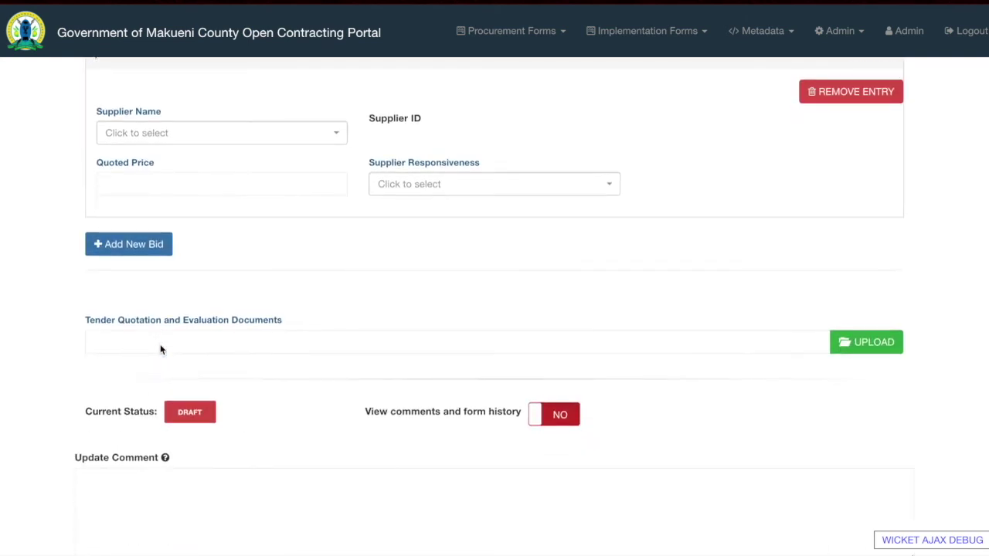
pyautogui.click(336, 145)
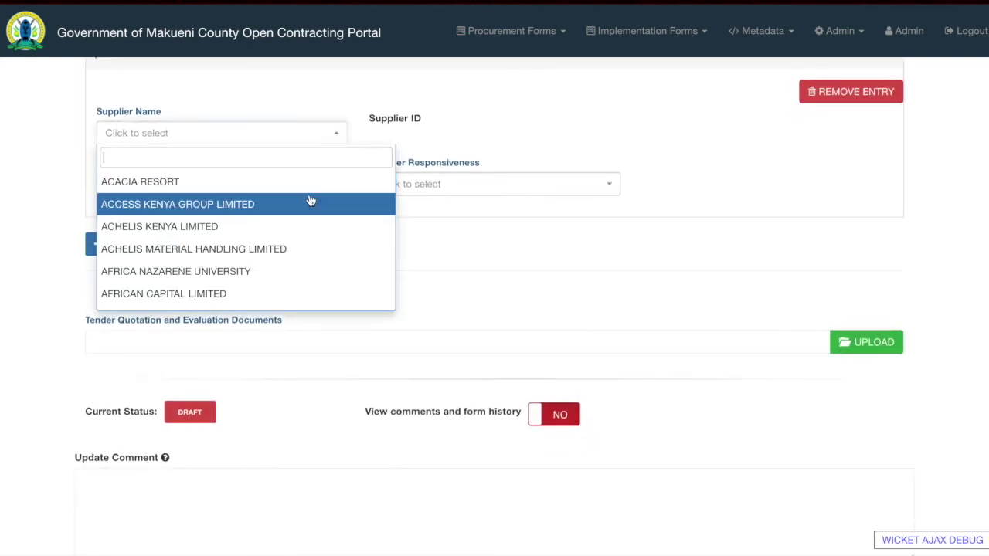
pyautogui.click(323, 183)
pyautogui.click(324, 183)
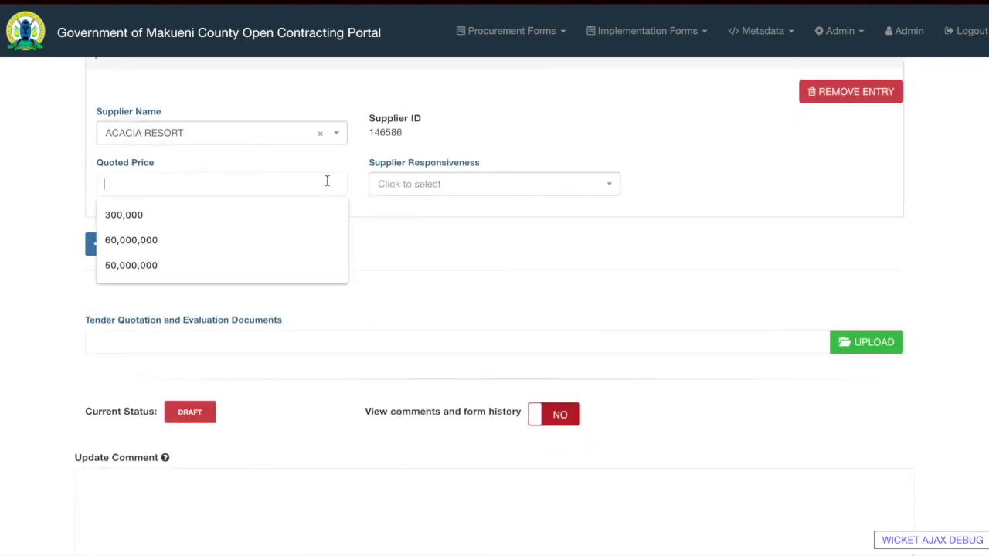
pyautogui.write('250000')
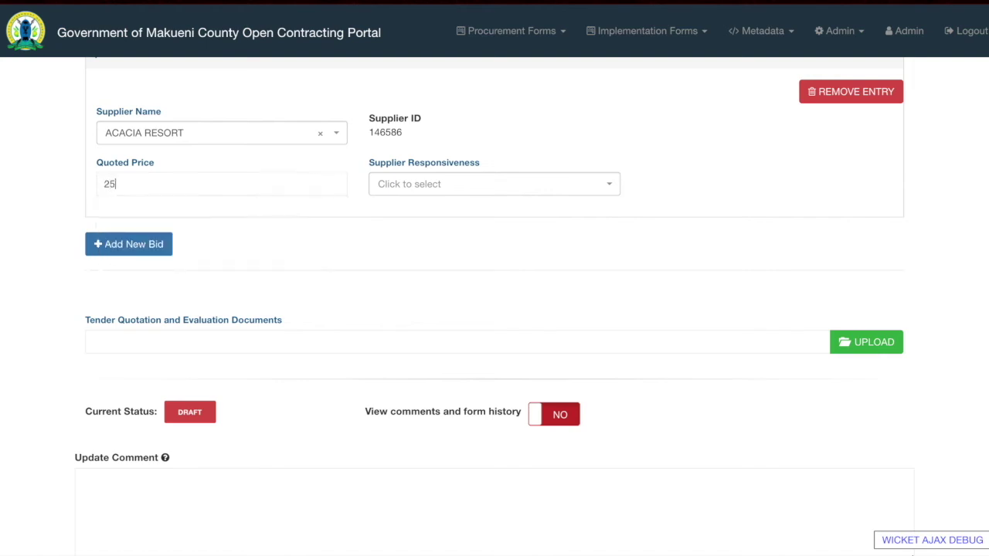
pyautogui.click(533, 187)
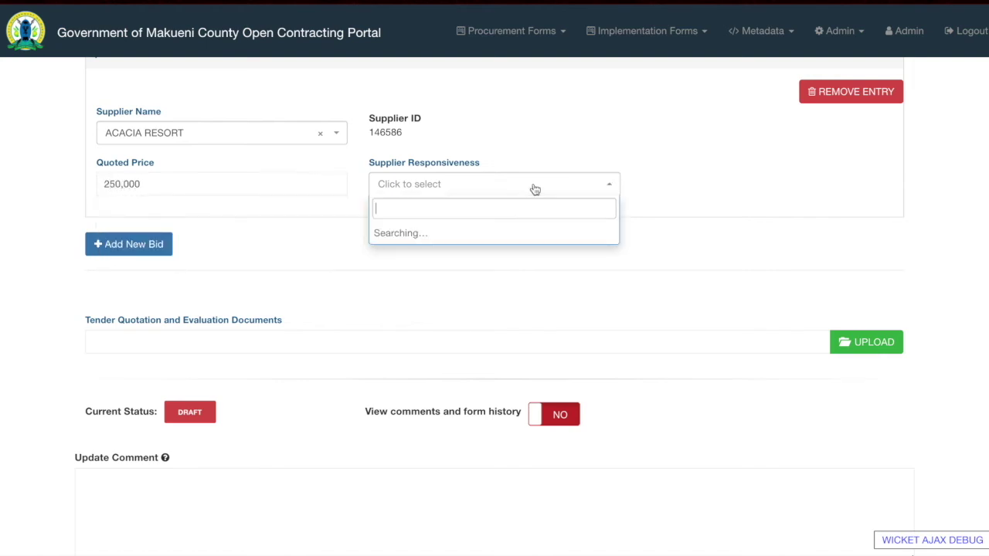
pyautogui.click(491, 256)
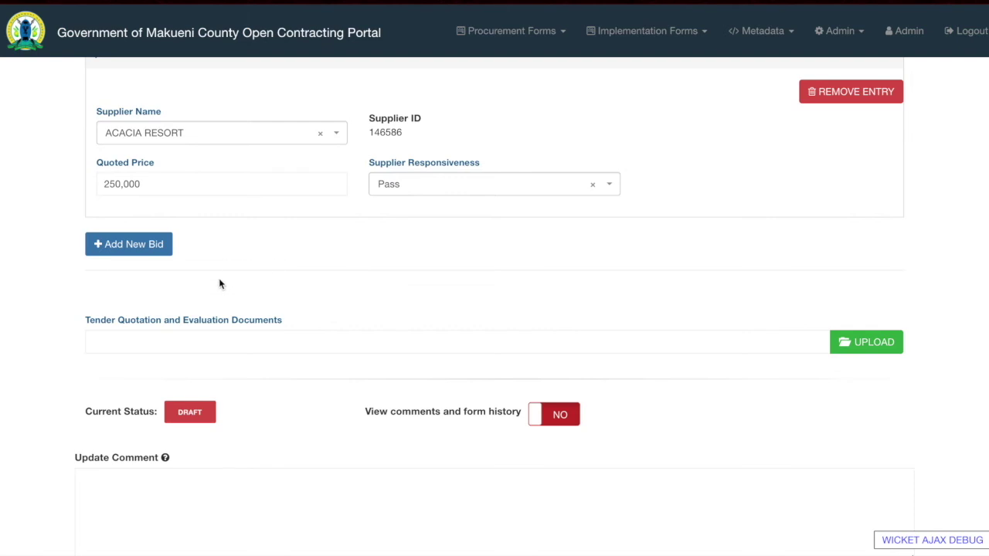
# Attach GOK_Procurement_Plan_Details_R_190520.pdf as the quotation and evaluation document, and save the form to continue to Professional Opinion
pyautogui.scroll(-1, 221, 283)
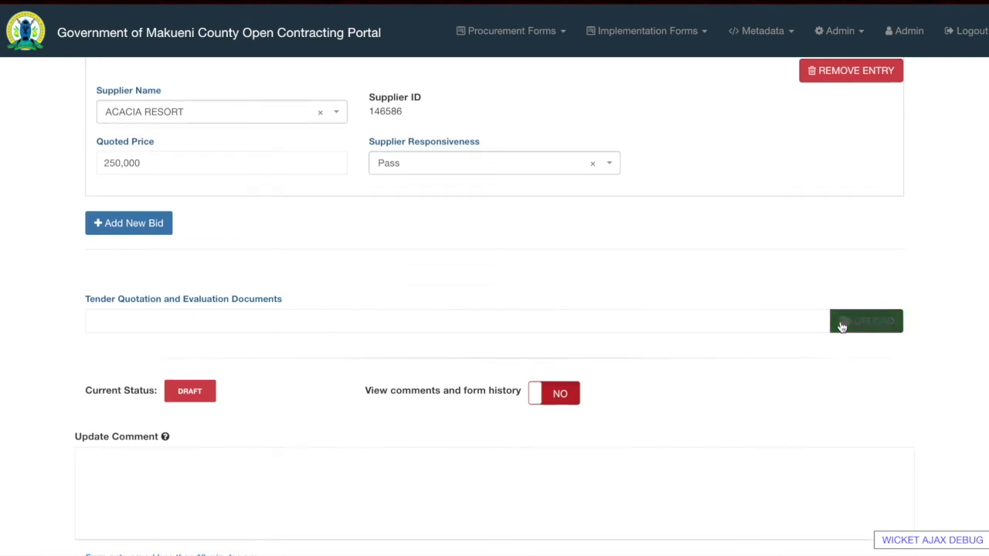
pyautogui.scroll(2, 692, 298)
pyautogui.scroll(1, 690, 298)
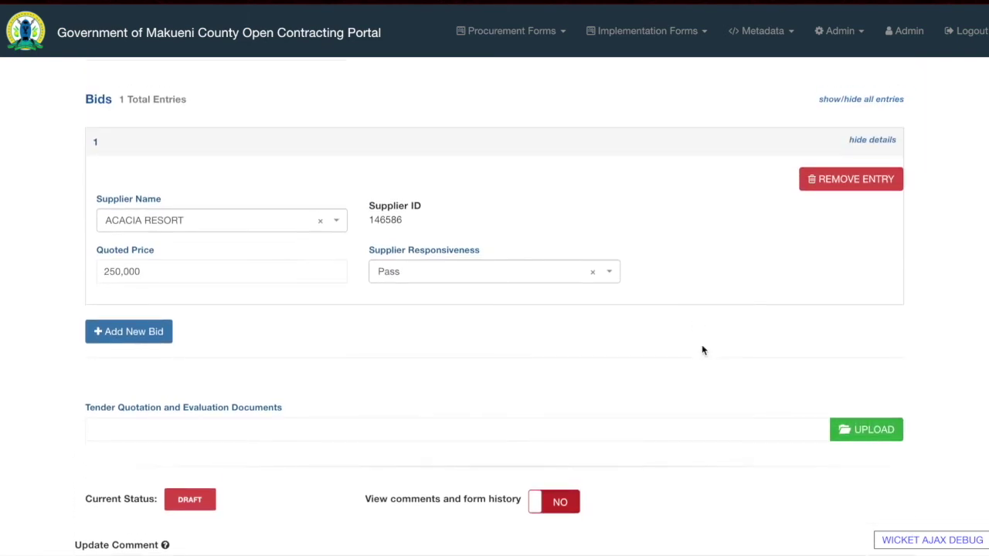
pyautogui.scroll(-2, 698, 367)
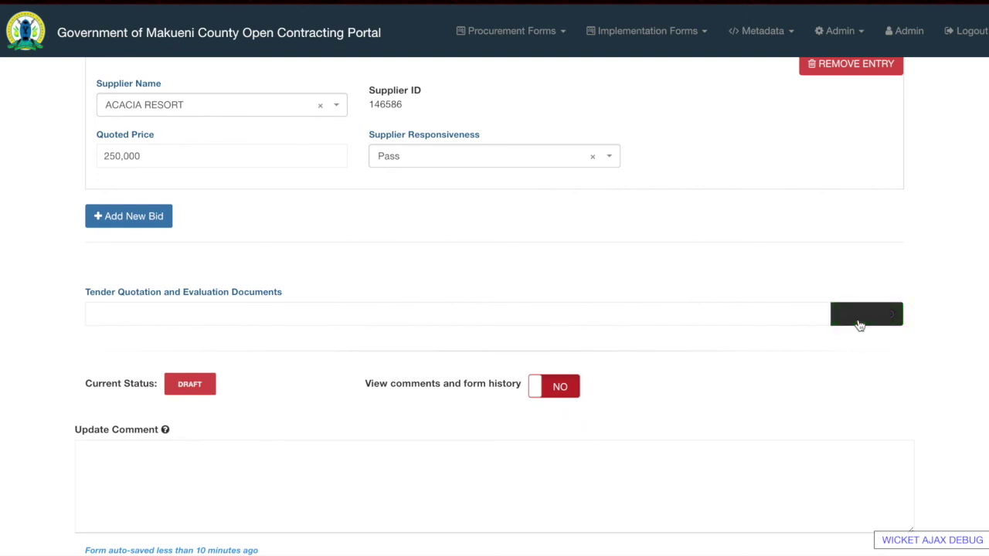
pyautogui.click(859, 326)
pyautogui.scroll(-5, 426, 92)
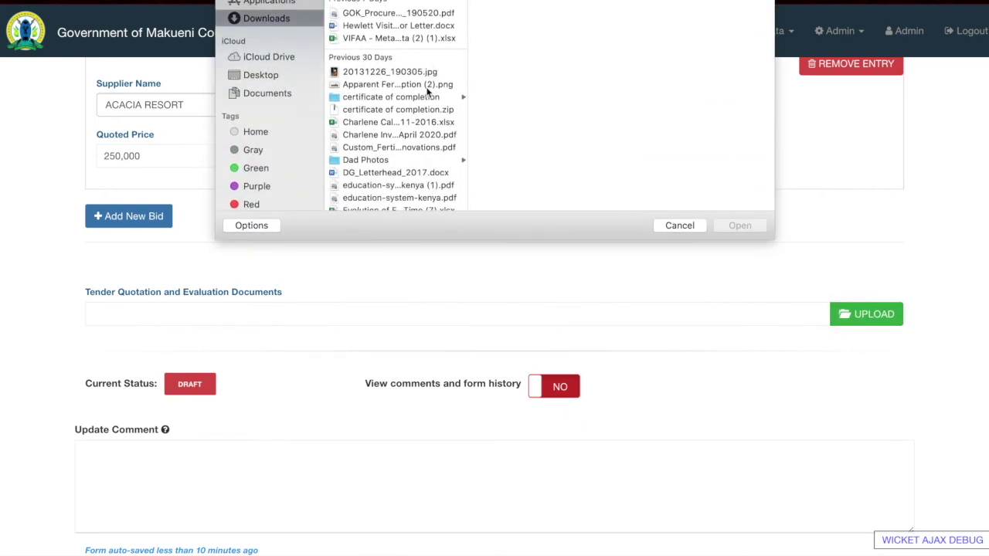
pyautogui.doubleClick(433, 15)
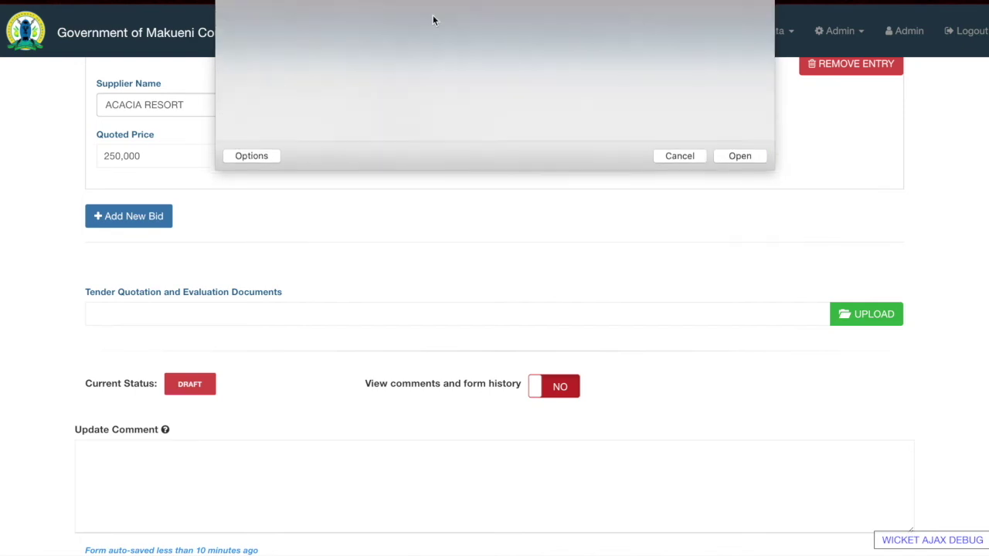
pyautogui.scroll(-3, 286, 352)
pyautogui.scroll(-2, 286, 353)
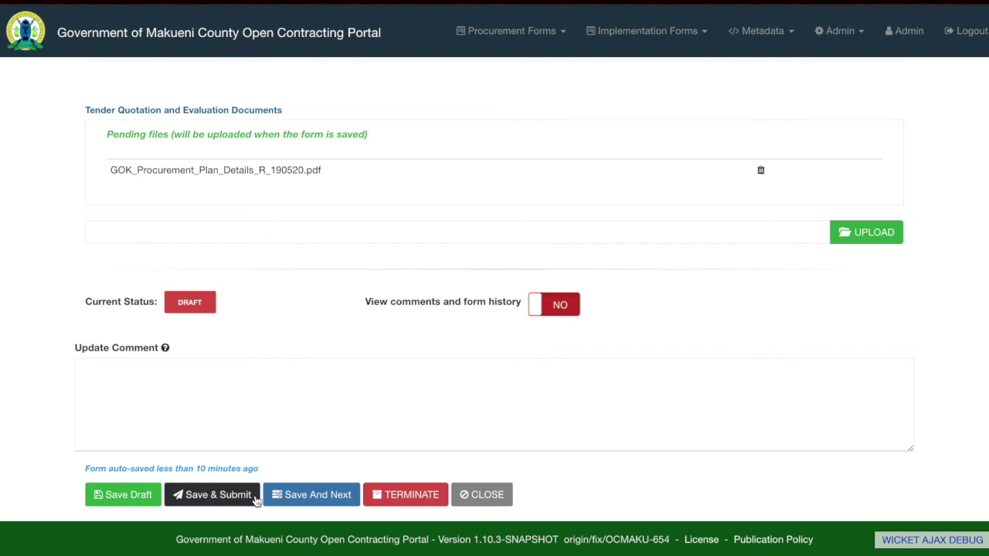
pyautogui.click(284, 501)
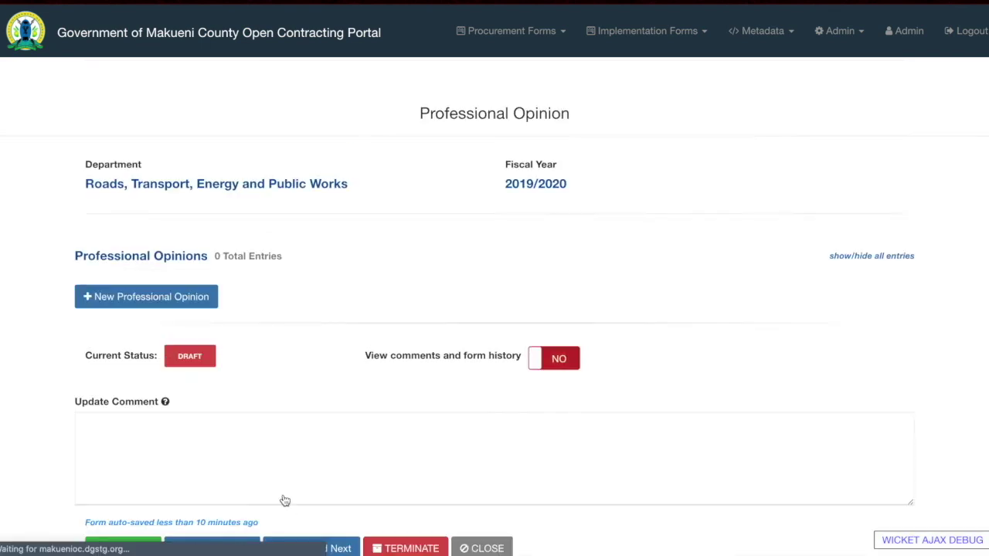
# Add a professional opinion for awardee ACACIA RESORT with opinion and approved dates 28/05/20 and a recommended award amount of 5,000,000
pyautogui.click(146, 297)
pyautogui.click(178, 371)
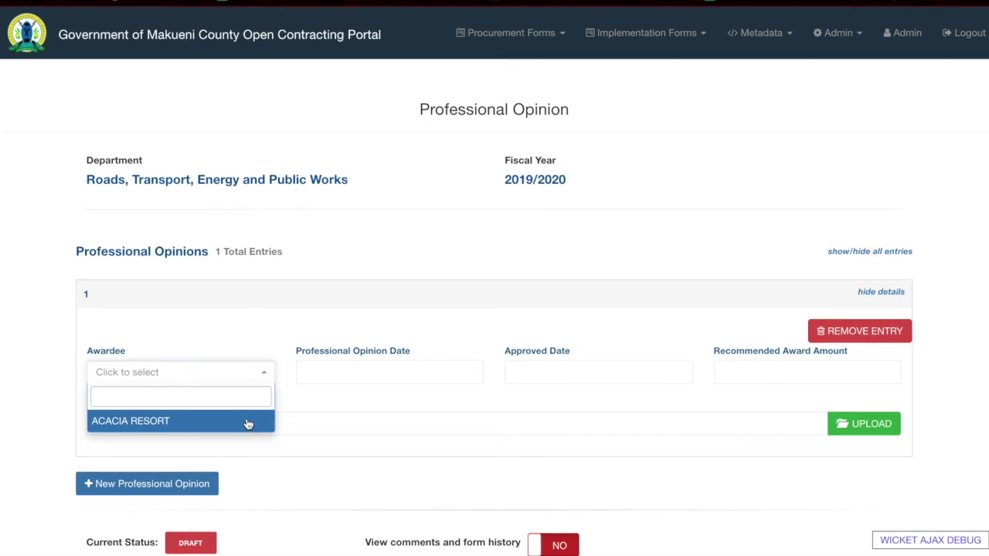
pyautogui.click(248, 424)
pyautogui.click(387, 361)
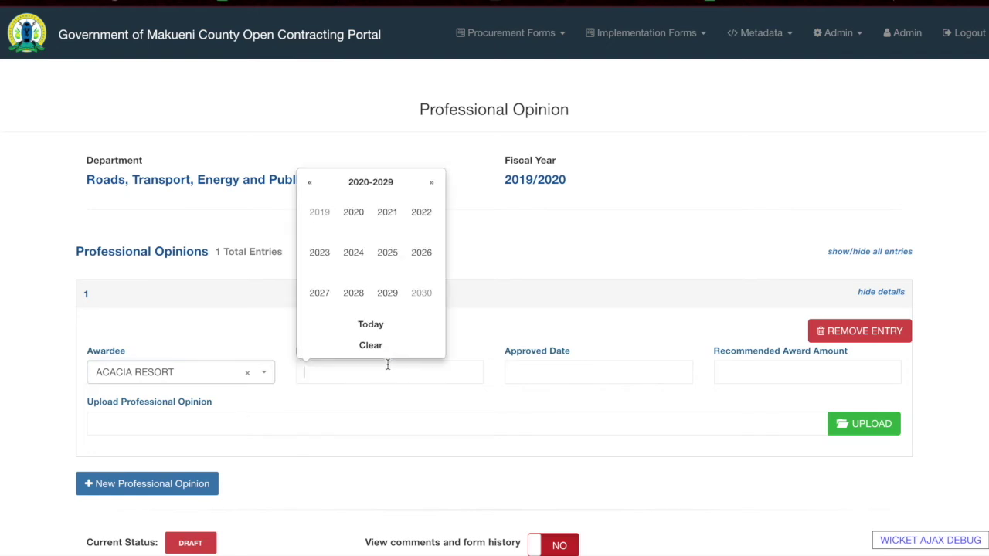
pyautogui.click(394, 319)
pyautogui.click(512, 370)
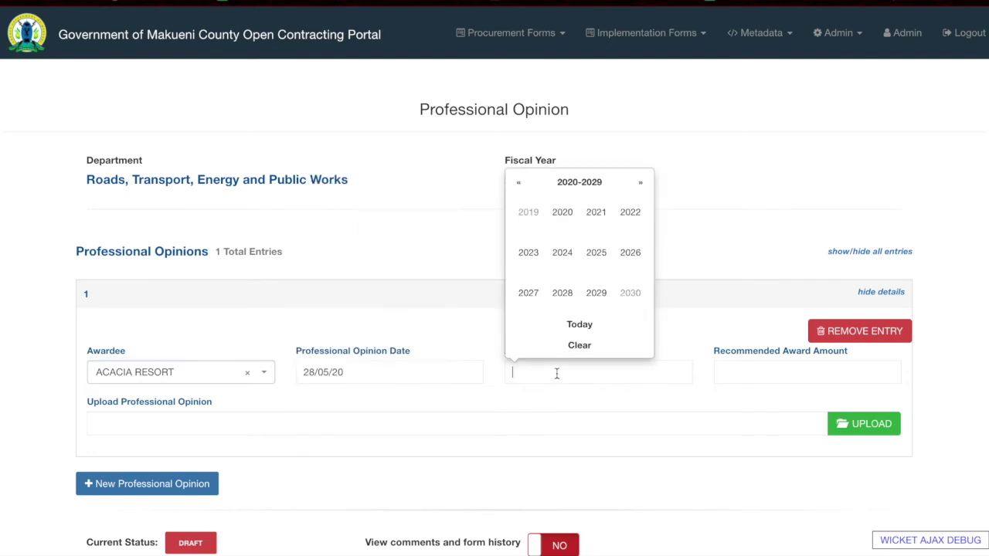
pyautogui.click(580, 333)
pyautogui.click(773, 364)
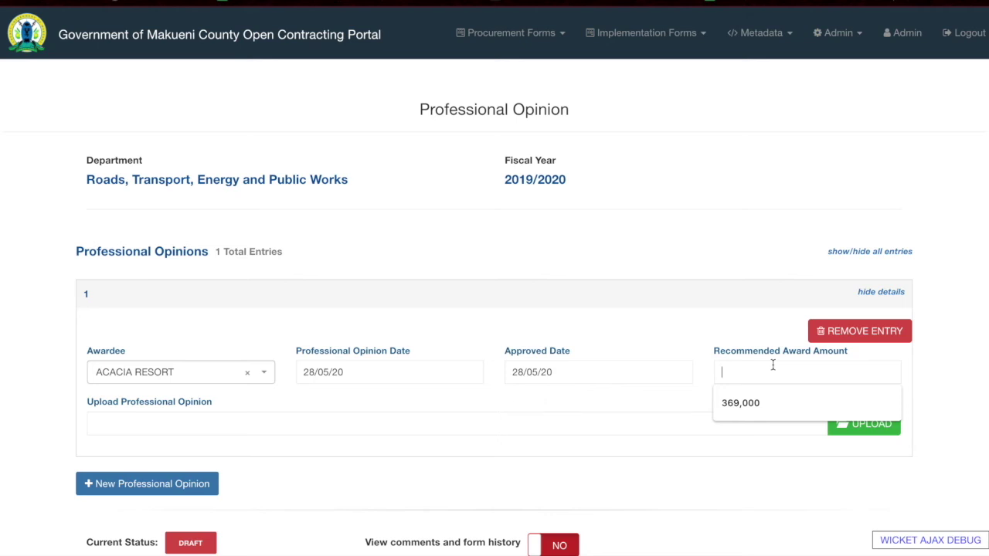
pyautogui.write('5000000')
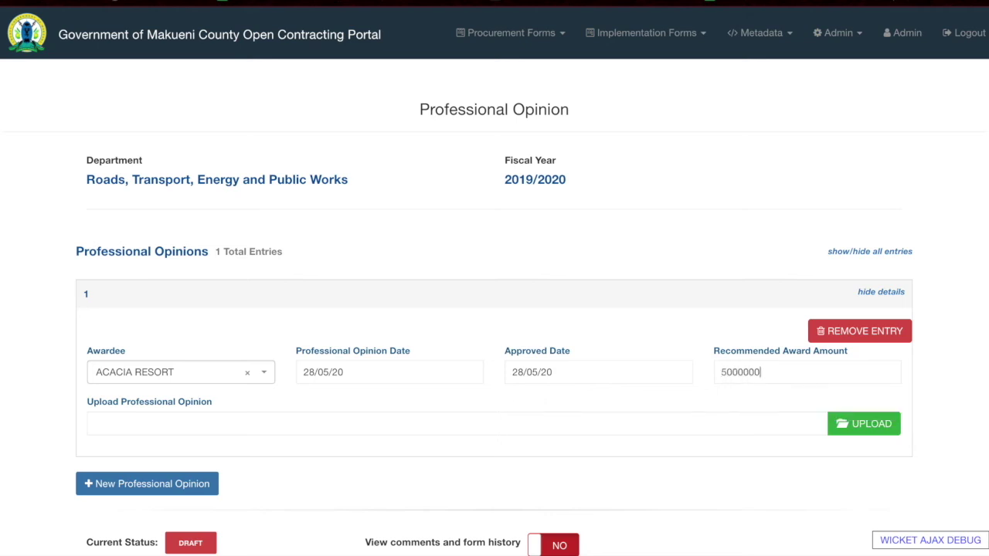
# Attach the Fertilizer Use by Crop Summary 2011-2016 spreadsheet to the professional opinion, and save the form to continue to Notification of Award
pyautogui.click(842, 424)
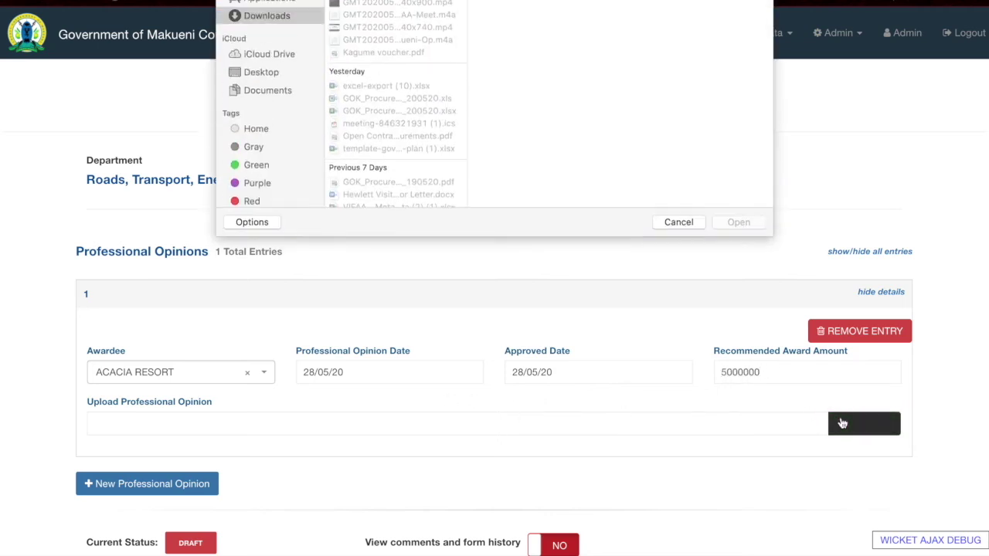
pyautogui.scroll(-3, 382, 156)
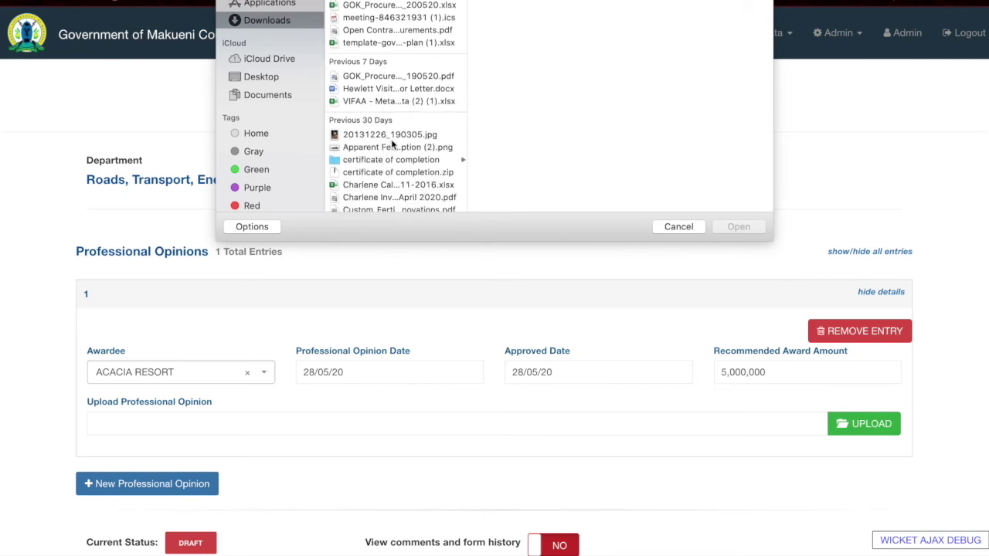
pyautogui.click(432, 175)
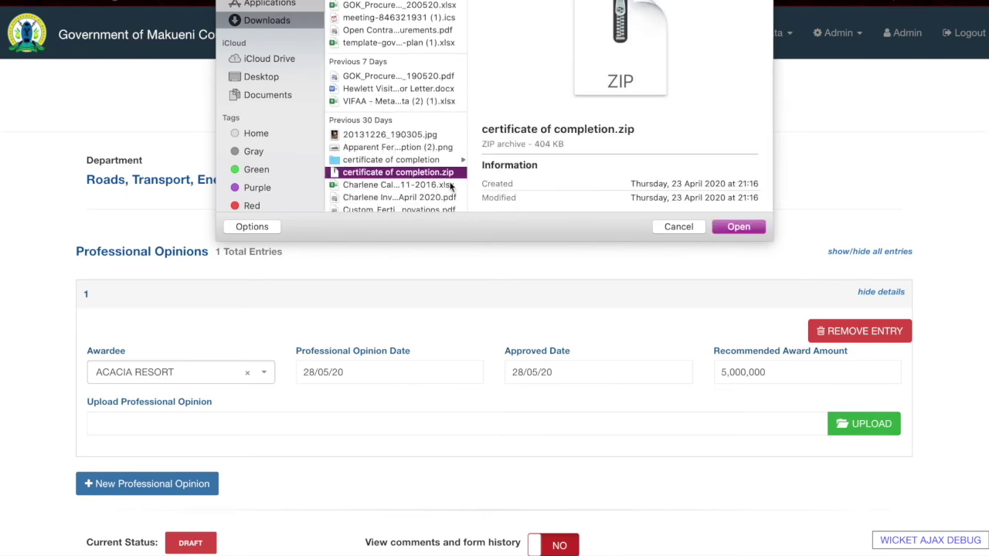
pyautogui.click(447, 186)
pyautogui.click(751, 227)
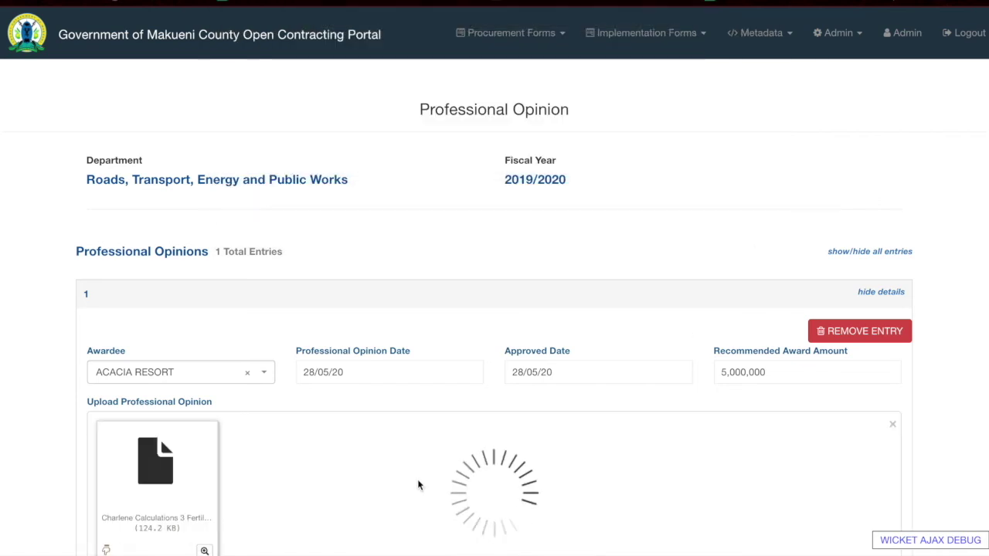
pyautogui.scroll(-5, 418, 483)
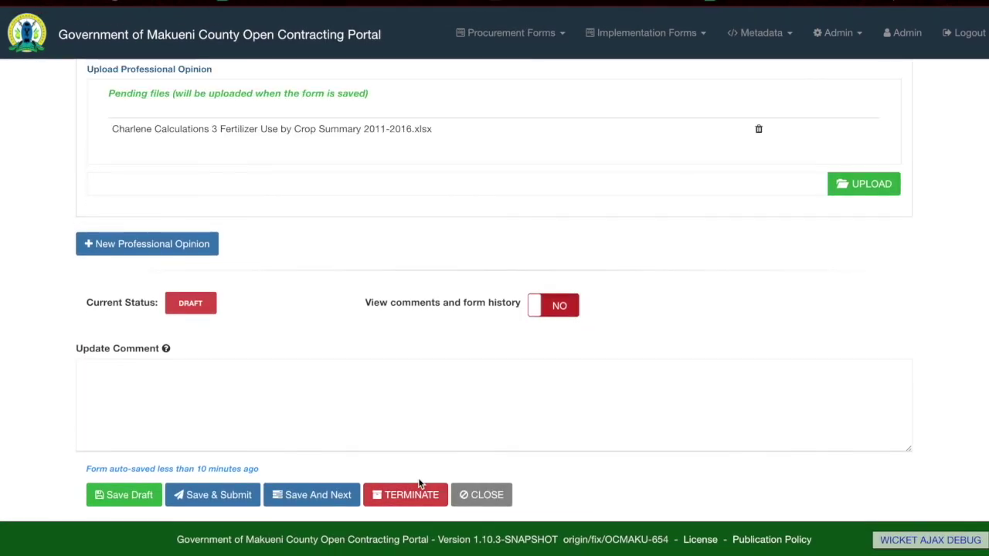
pyautogui.click(346, 494)
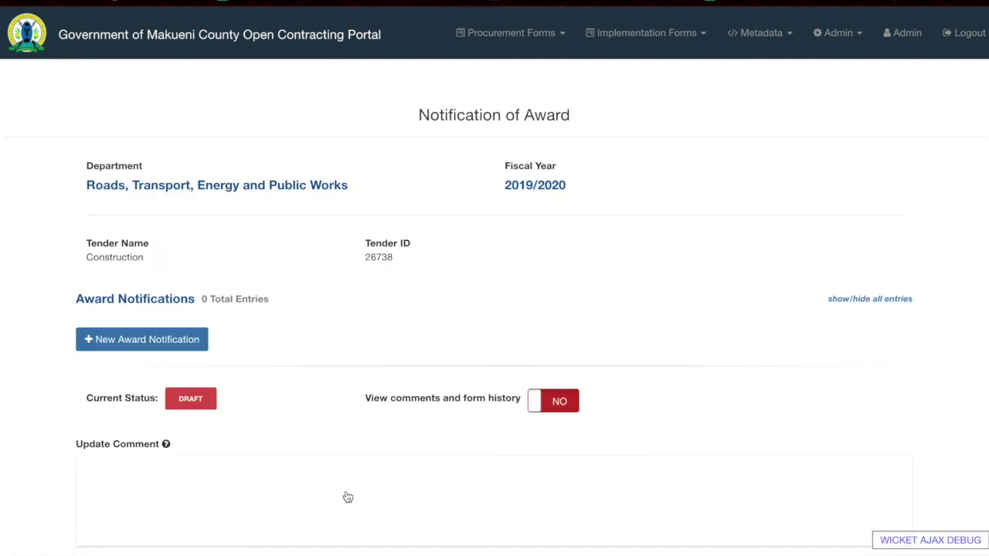
# Add a new award notification with an award value of 520,000 and the date 28/05/20
pyautogui.click(141, 344)
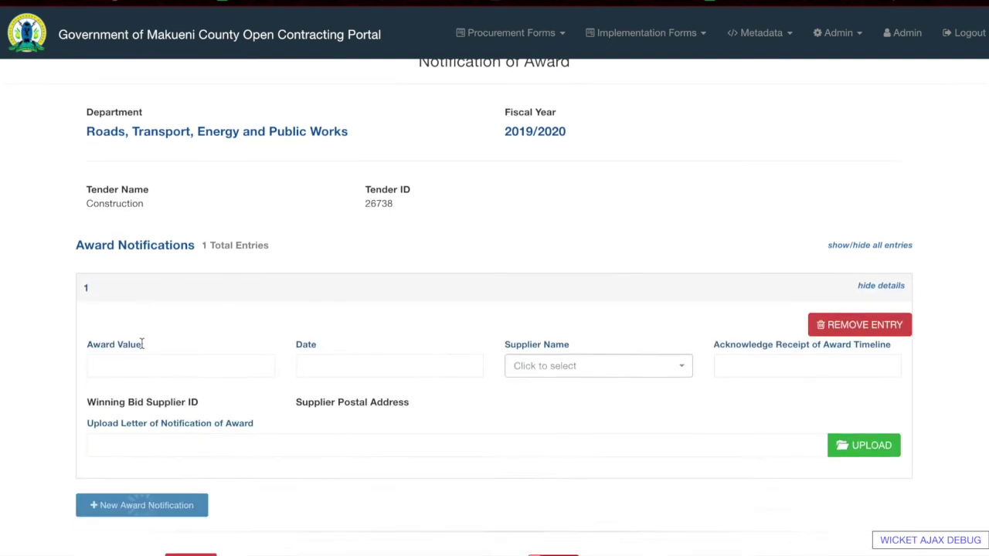
pyautogui.scroll(-3, 141, 346)
pyautogui.scroll(1, 183, 251)
pyautogui.click(190, 238)
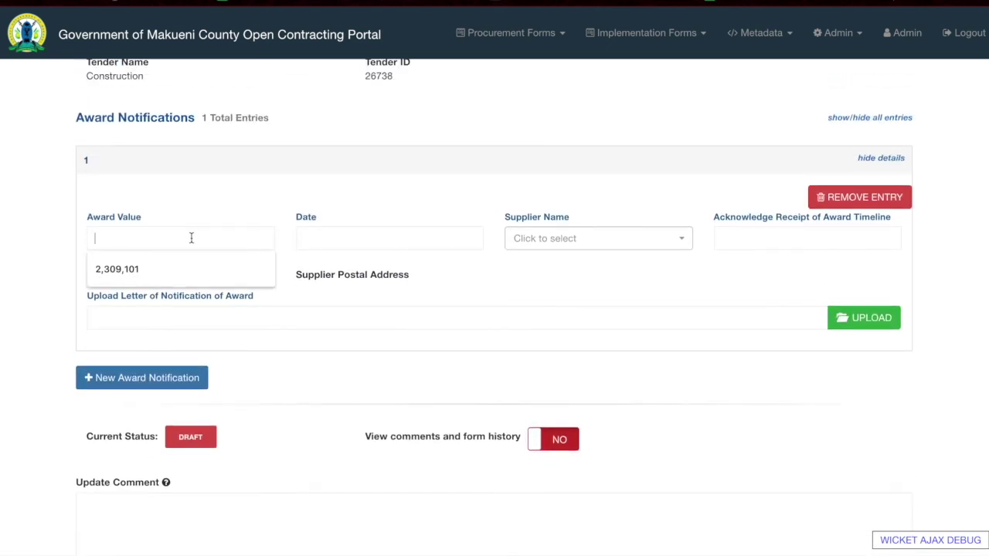
pyautogui.write('4')
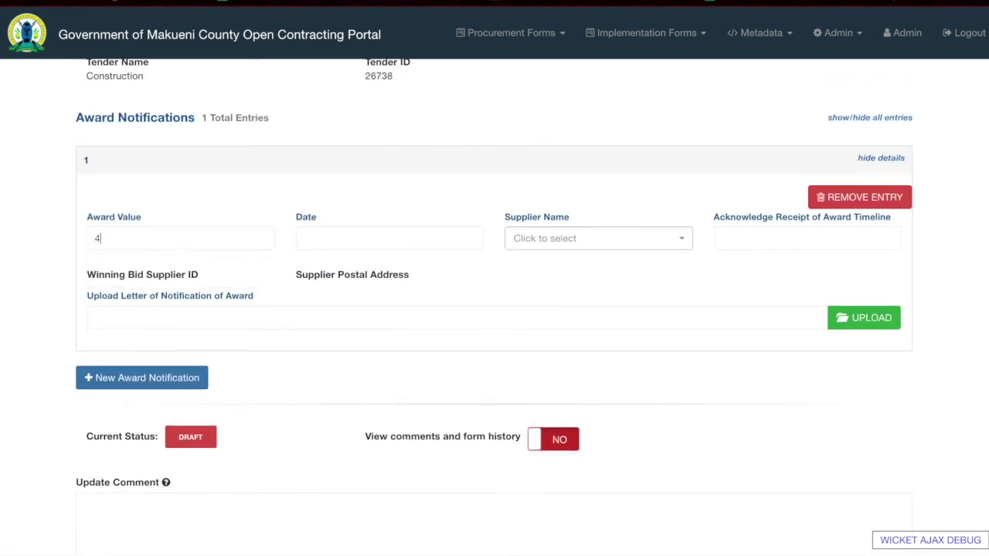
pyautogui.write('20000')
pyautogui.press('Tab')
pyautogui.click(331, 235)
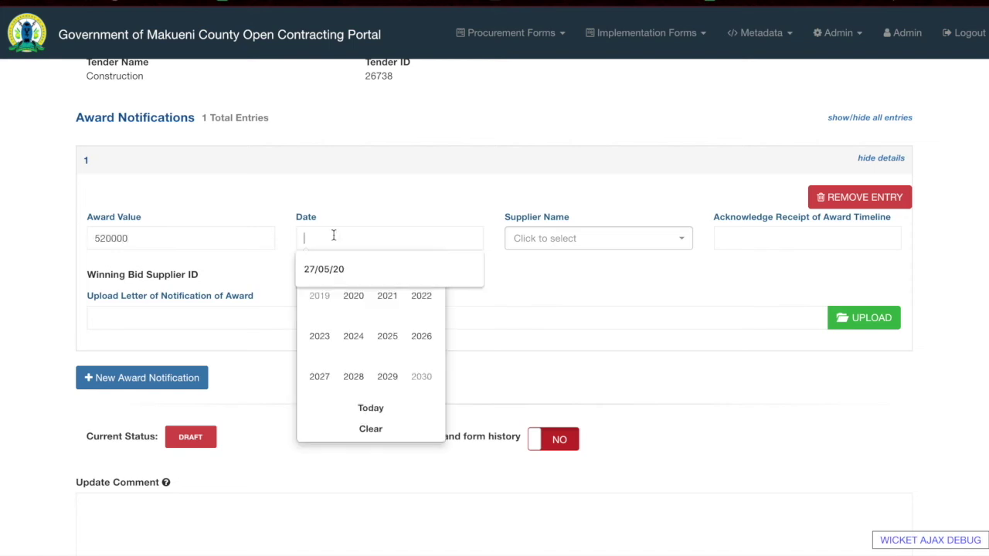
pyautogui.click(367, 408)
# Set the award notification's supplier to ACACIA RESORT and its acknowledge receipt of award timeline to 10
pyautogui.click(641, 246)
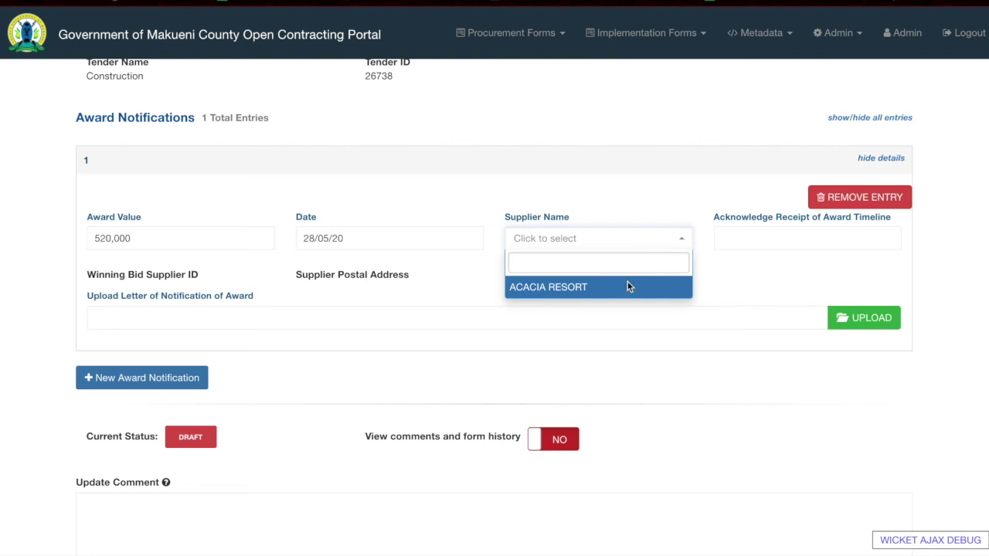
pyautogui.click(628, 285)
pyautogui.click(772, 237)
pyautogui.click(756, 268)
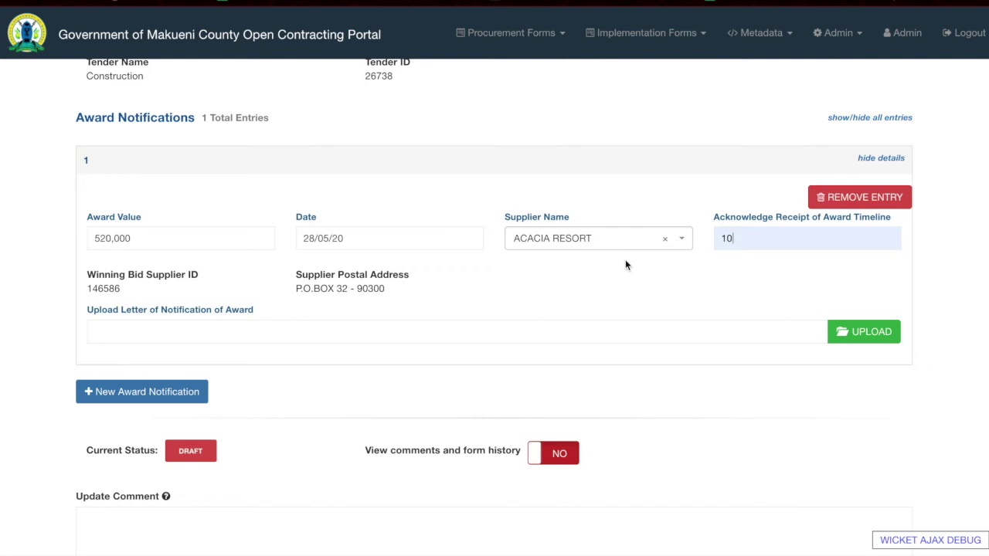
pyautogui.click(963, 337)
# Attach Open Contracting for COVID - 19 Procurements.pdf as the notification letter, and save the form to continue to Acceptance of Award
pyautogui.click(888, 335)
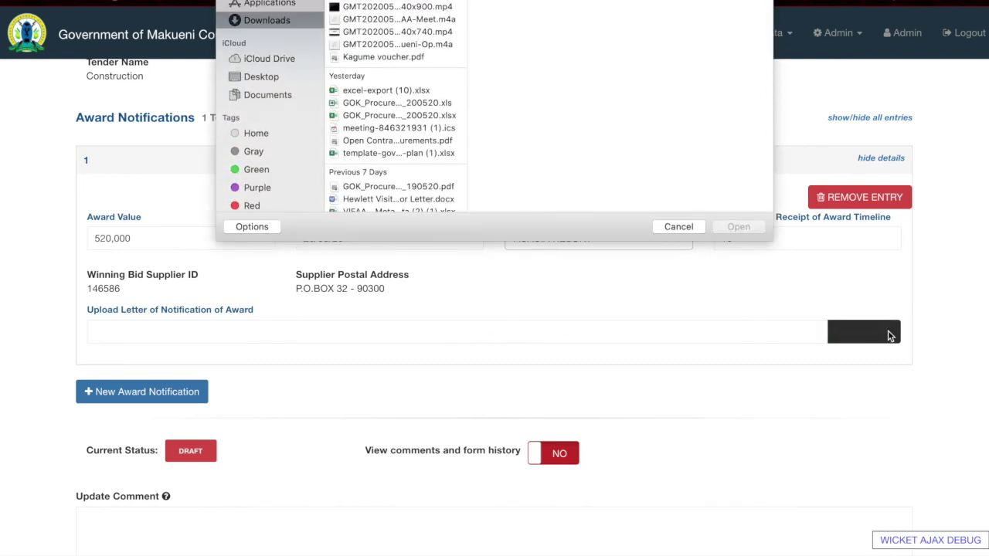
pyautogui.click(433, 139)
pyautogui.click(732, 227)
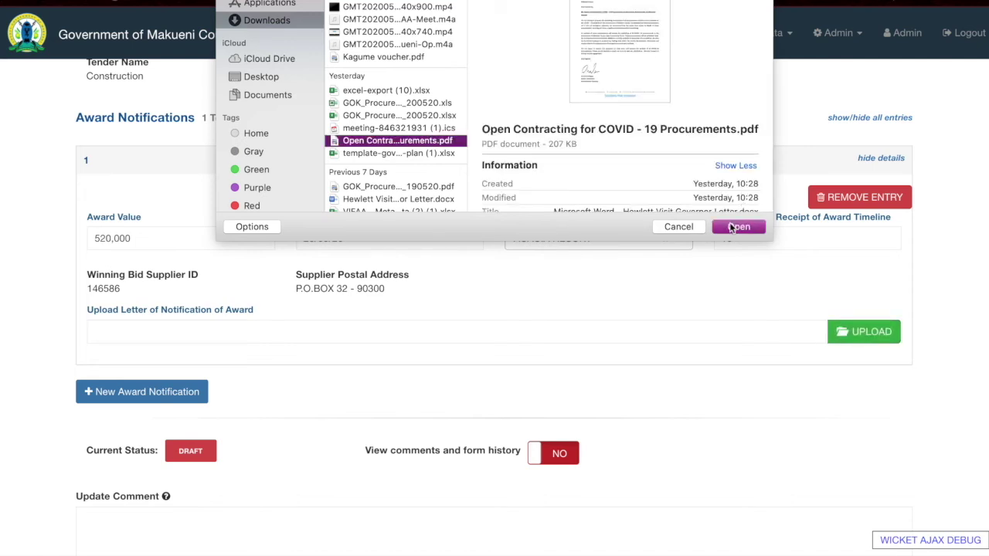
pyautogui.scroll(-5, 288, 309)
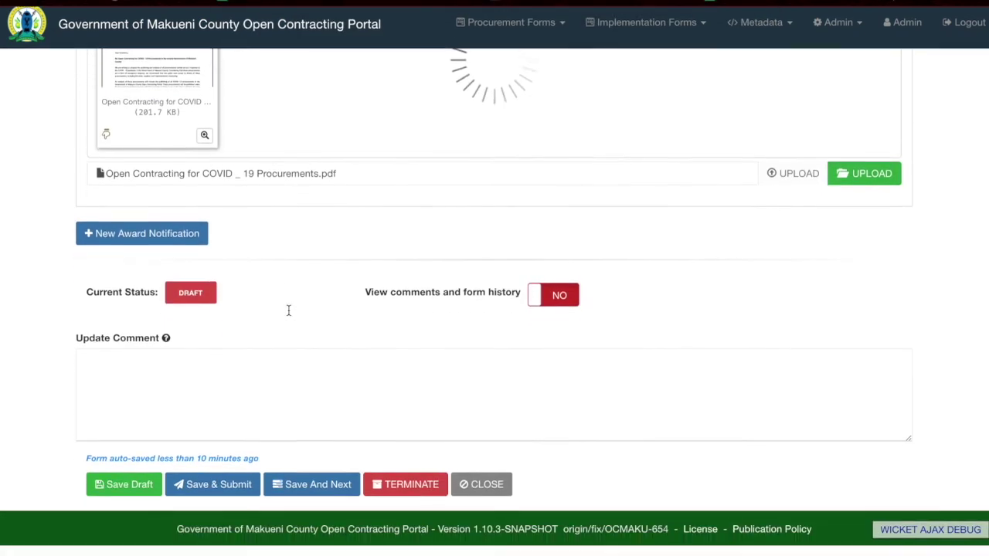
pyautogui.click(290, 485)
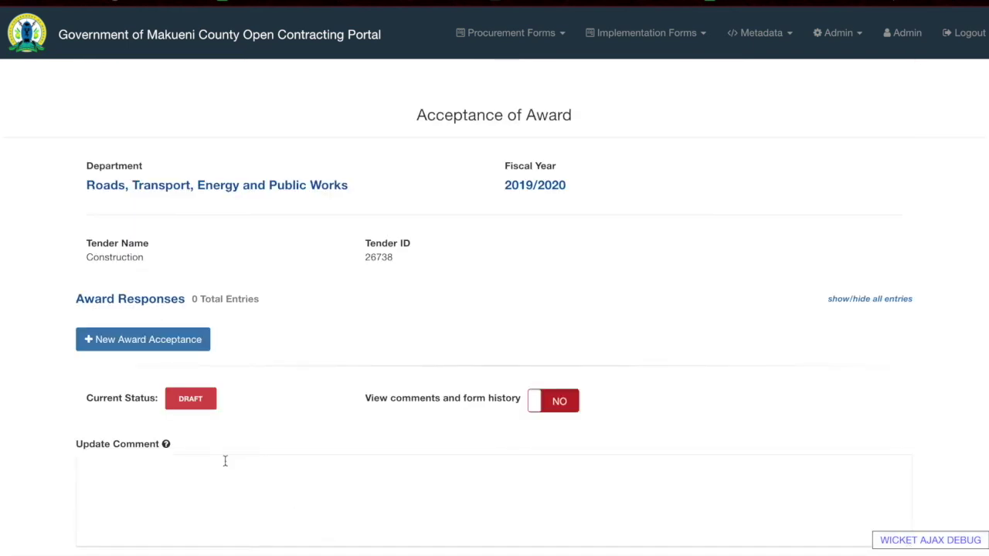
# Add a new award acceptance for supplier ACACIA RESORT with the supplier response Accepted
pyautogui.click(141, 341)
pyautogui.scroll(-4, 139, 343)
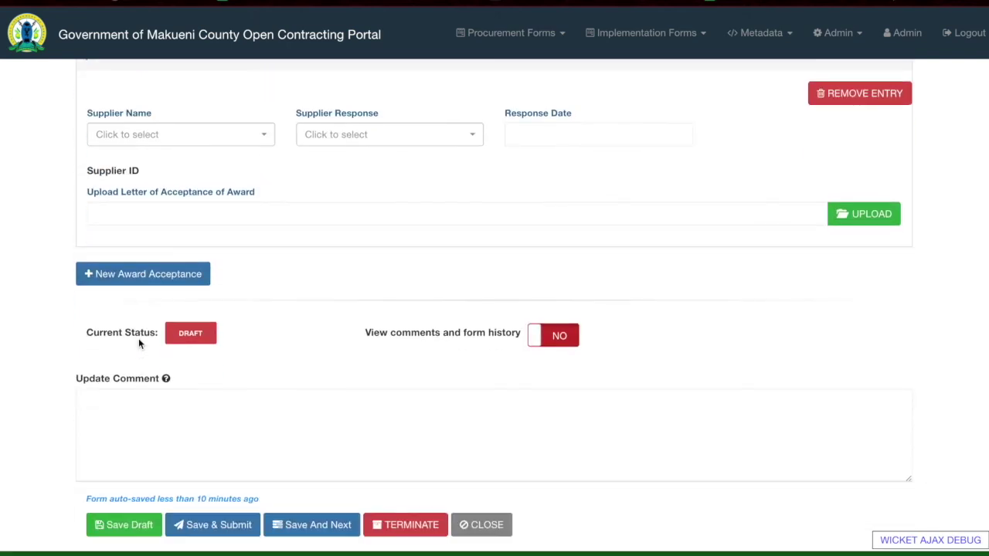
pyautogui.click(224, 137)
pyautogui.click(213, 181)
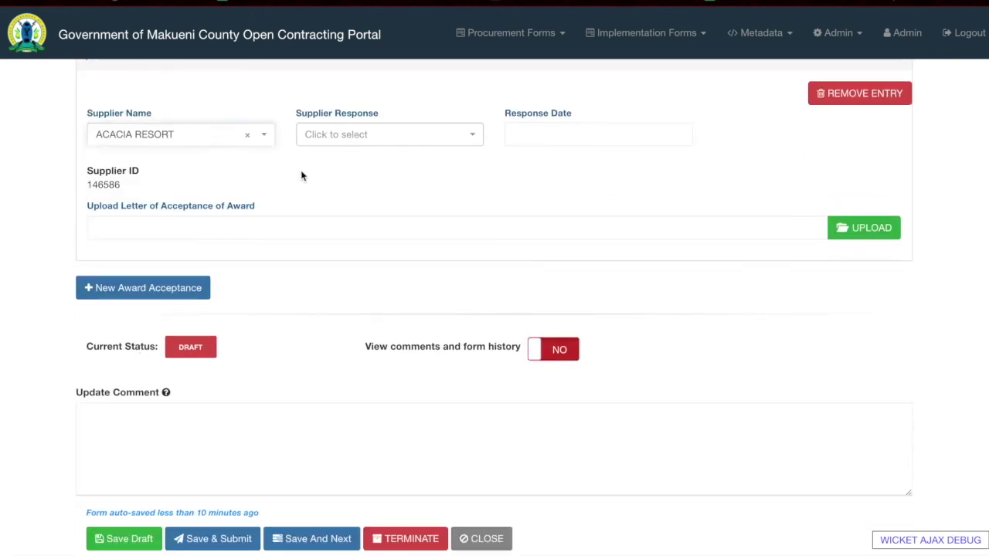
pyautogui.click(356, 137)
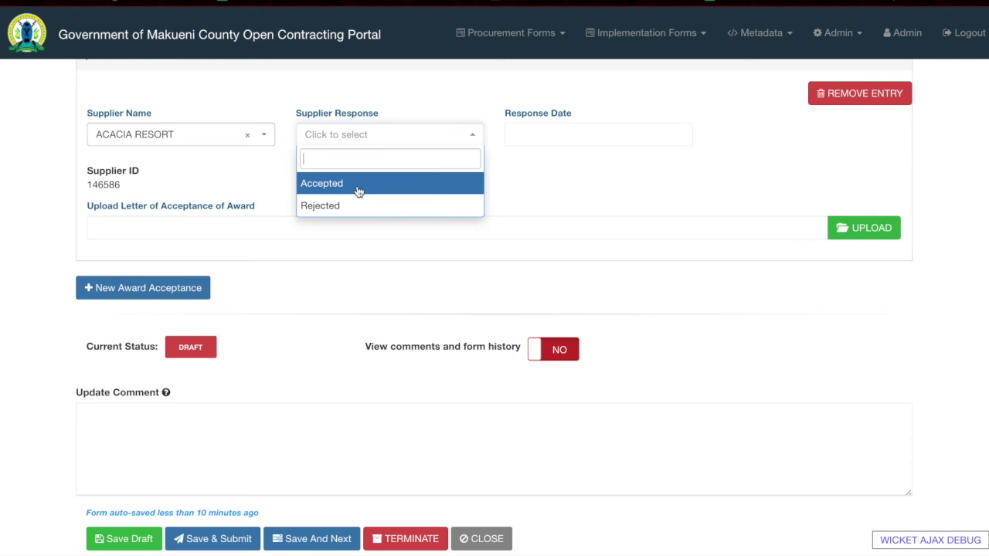
pyautogui.click(357, 185)
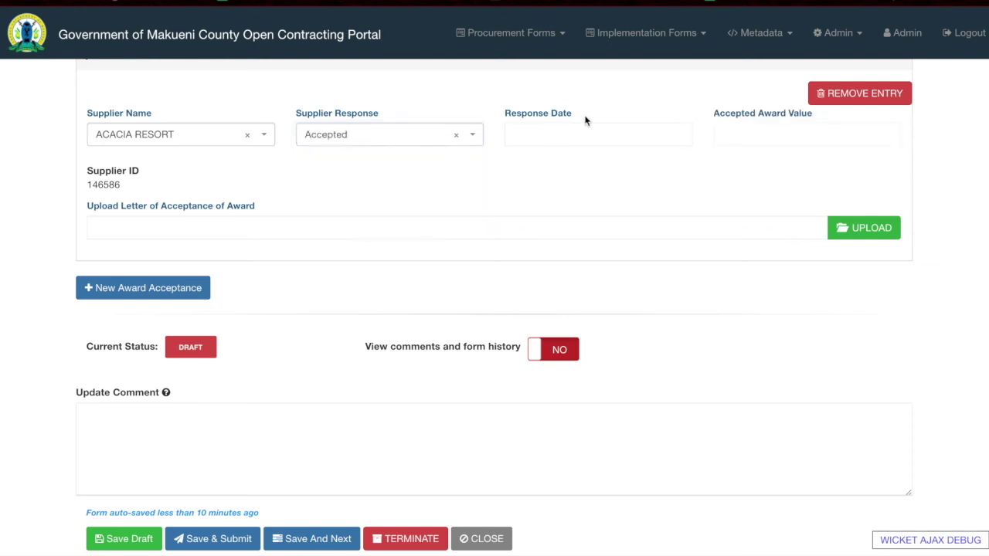
# Set the award acceptance's response date to 27/01/20 and its accepted award value to 520,000
pyautogui.click(585, 127)
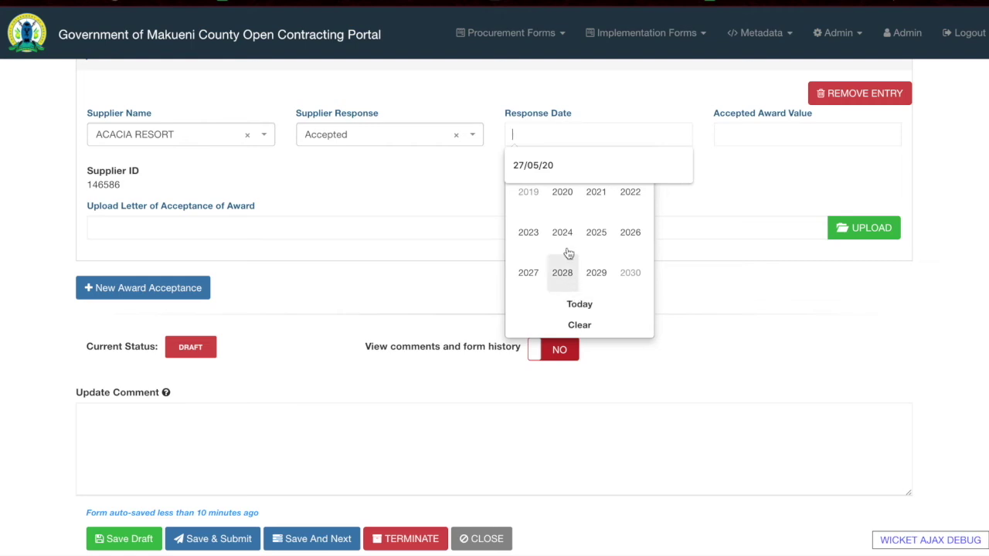
pyautogui.click(563, 207)
pyautogui.click(563, 207)
pyautogui.click(561, 205)
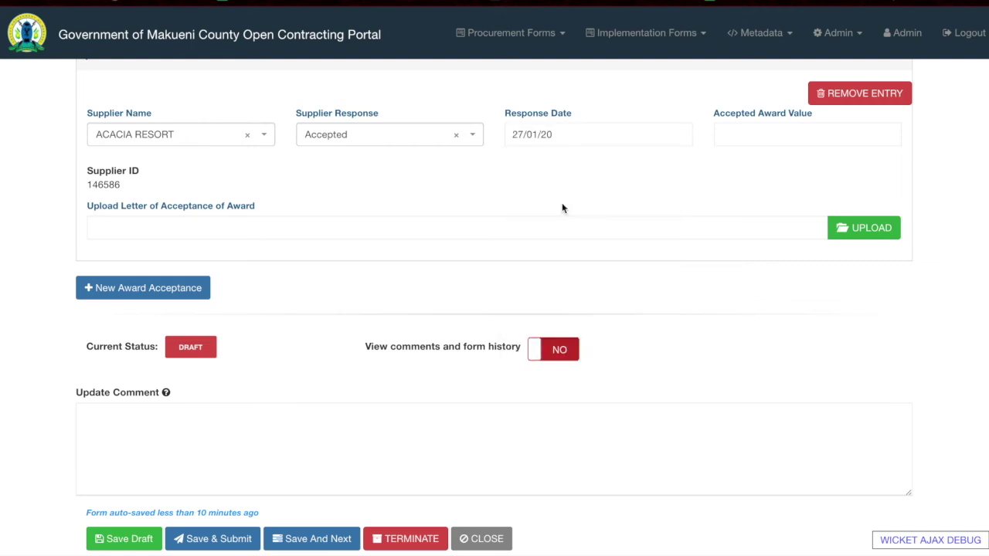
pyautogui.click(744, 140)
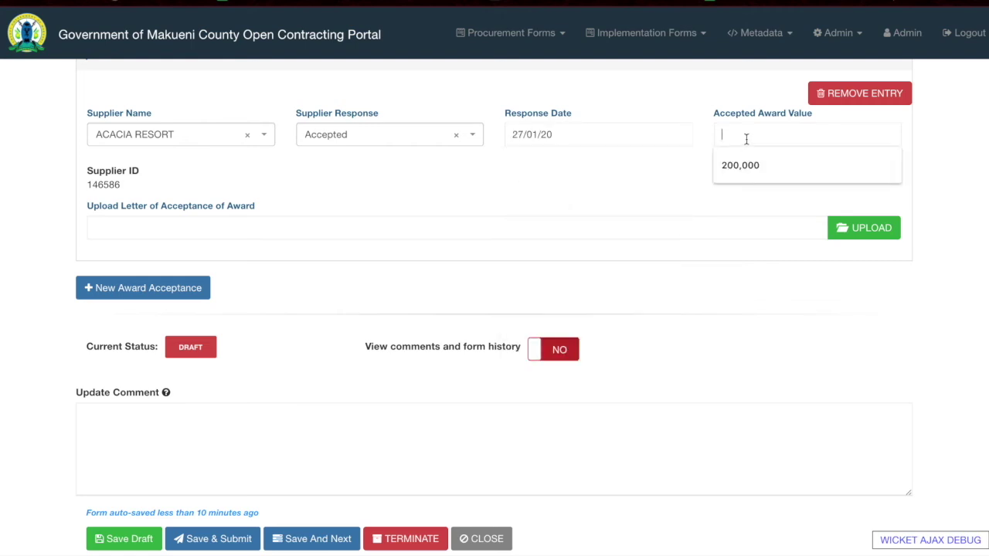
pyautogui.write('520000')
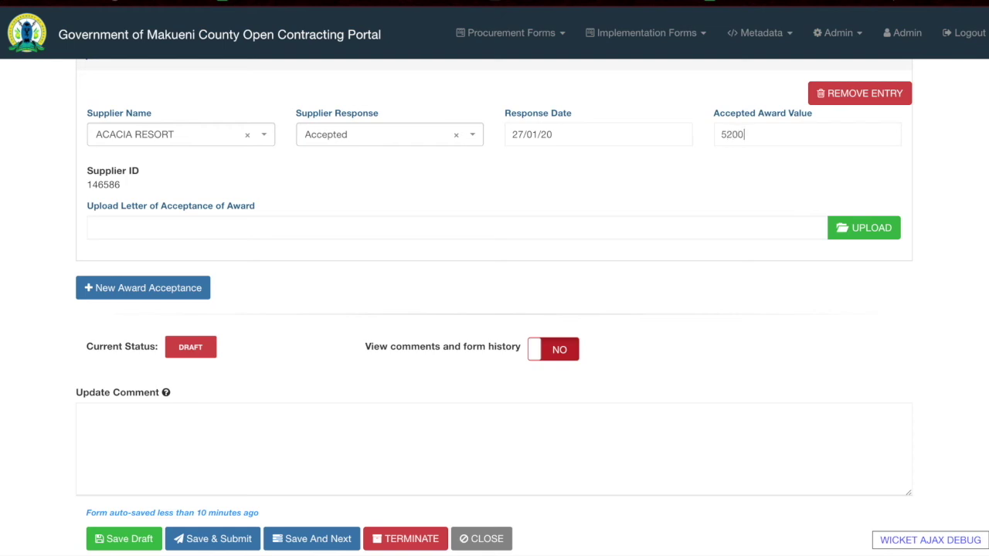
pyautogui.click(342, 201)
# Attach Open Contracting for COVID - 19 Procurements.pdf as the acceptance letter, and save the form to continue to Contract
pyautogui.click(864, 225)
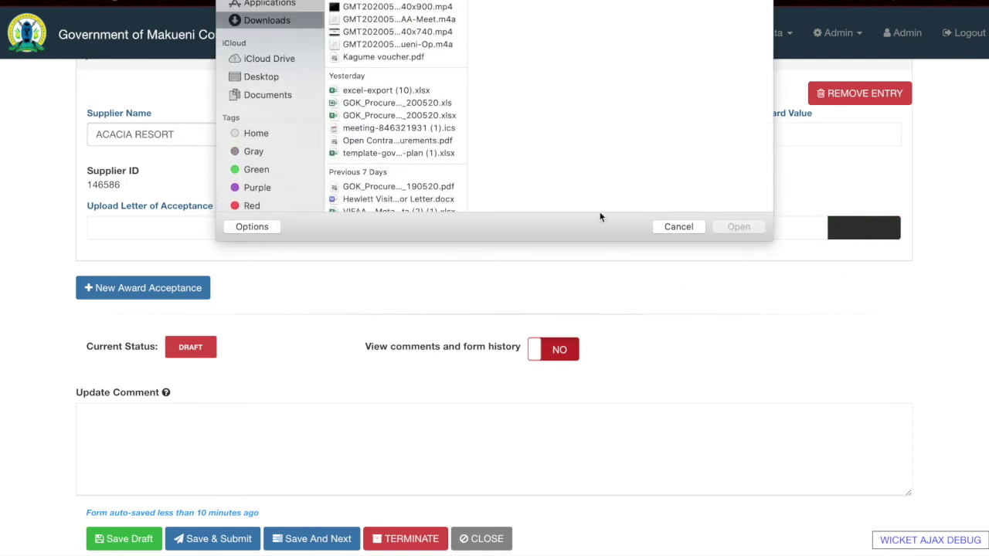
pyautogui.scroll(-1, 415, 135)
pyautogui.click(415, 129)
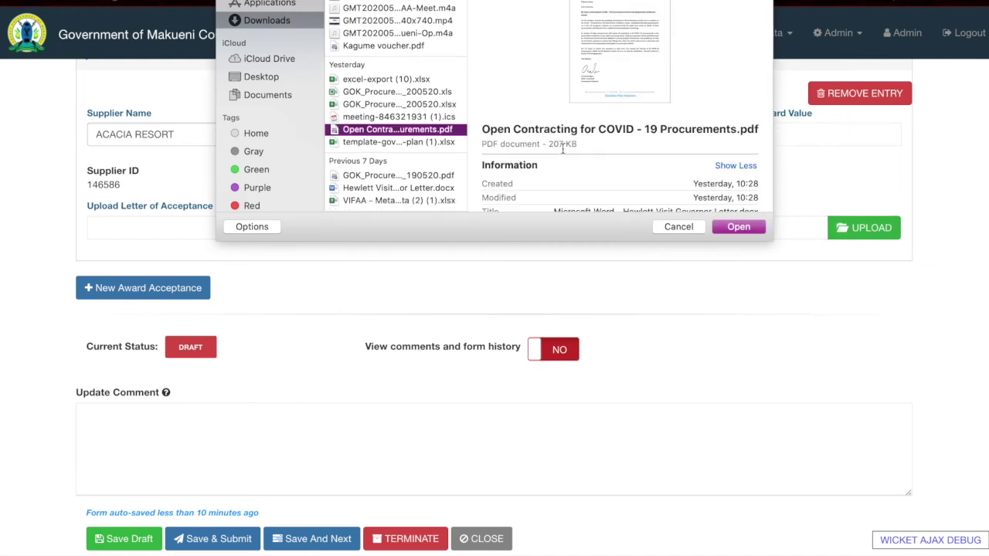
pyautogui.click(730, 226)
pyautogui.scroll(-4, 358, 343)
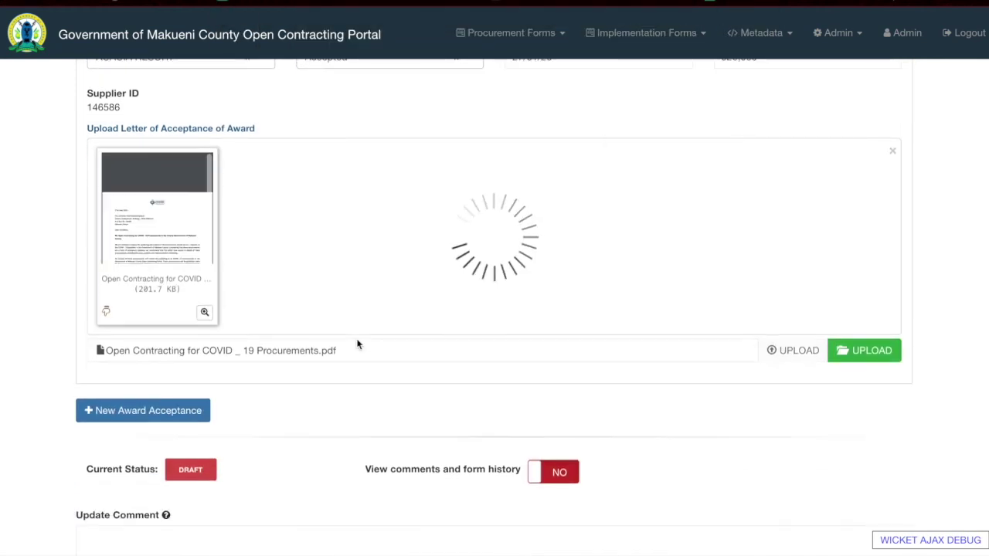
pyautogui.click(310, 492)
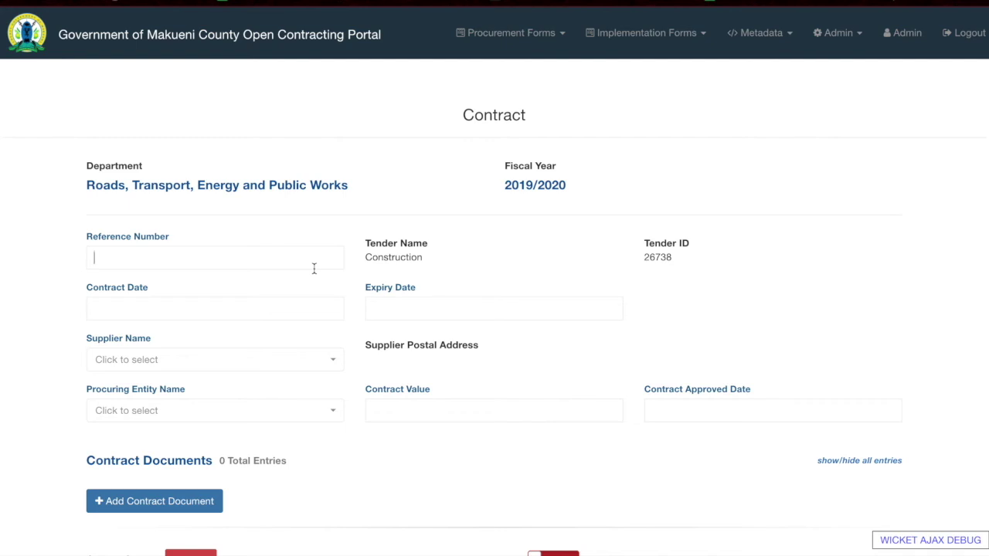
# Enter the contract's reference number 509869, contract date 28/05/20 and expiry date 14/07/21
pyautogui.write('509869')
pyautogui.click(283, 309)
pyautogui.click(185, 260)
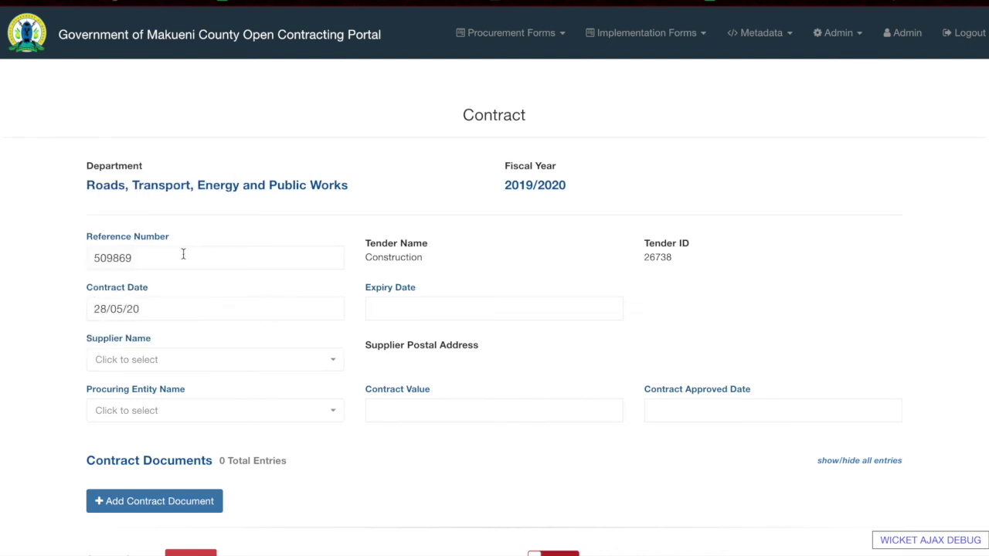
pyautogui.click(454, 308)
pyautogui.click(453, 149)
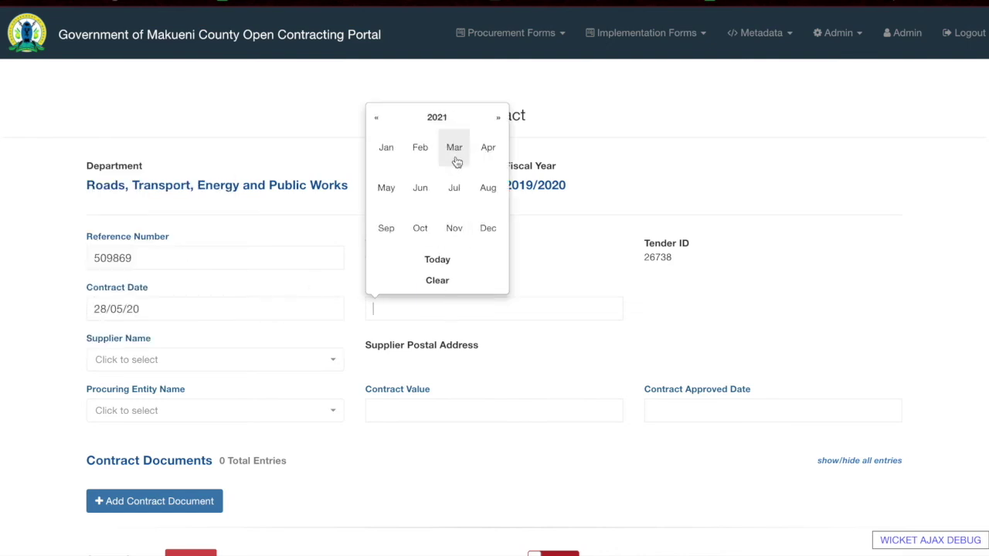
pyautogui.click(454, 188)
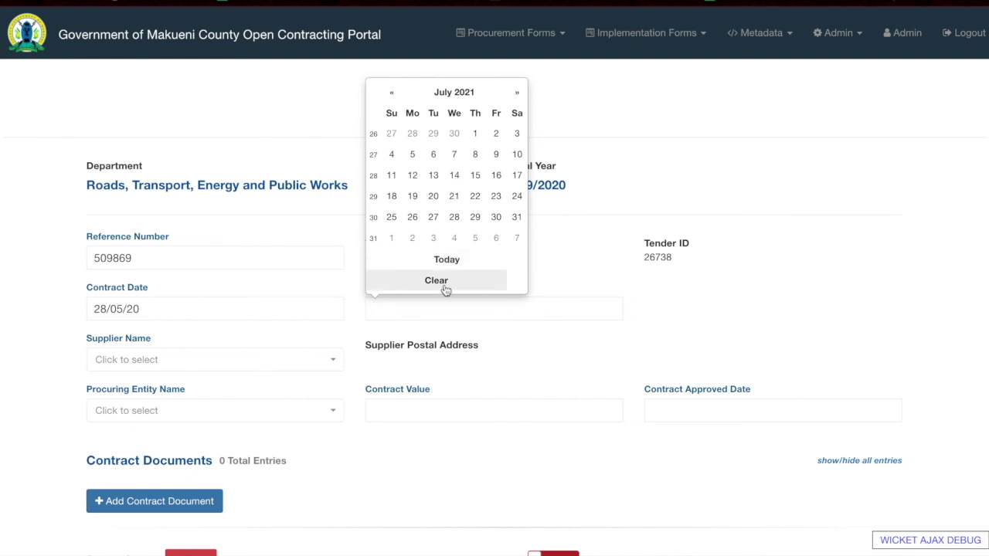
pyautogui.click(454, 175)
# Set the contract's supplier to ACACIA RESORT, procuring entity to County Government of Makueni, value to 520,000 and approved date to 28/05/20
pyautogui.click(244, 360)
pyautogui.click(220, 407)
pyautogui.click(226, 409)
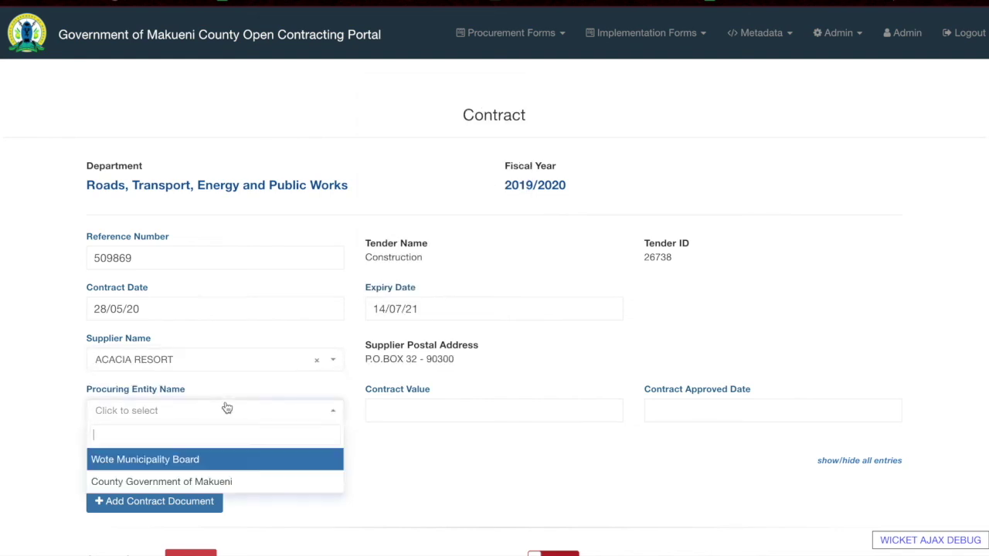
pyautogui.click(223, 480)
pyautogui.click(386, 414)
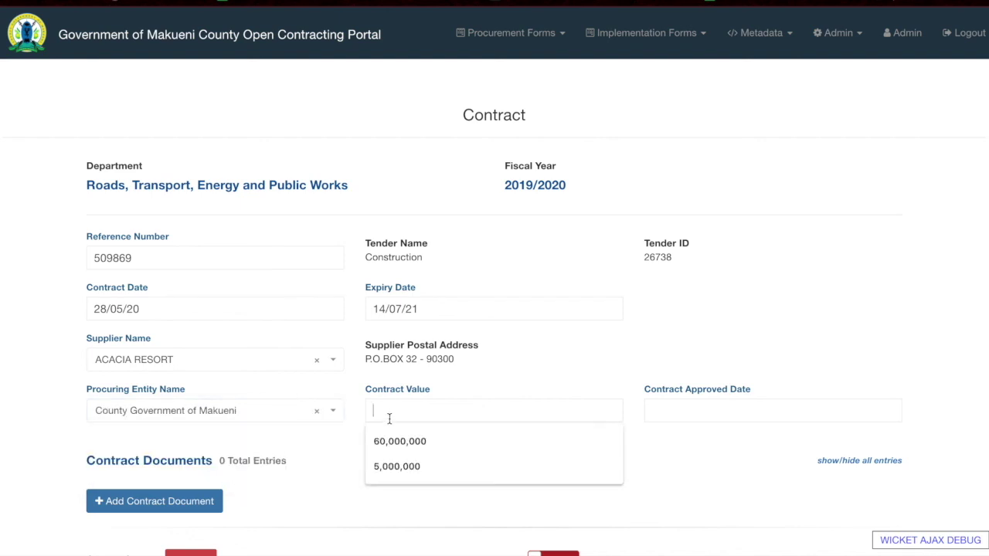
pyautogui.write('520000')
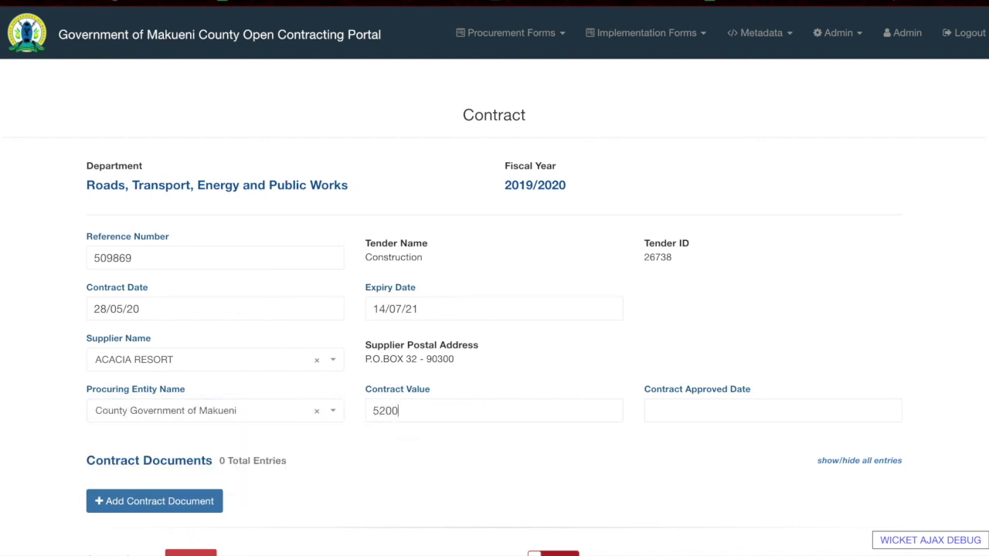
pyautogui.click(724, 410)
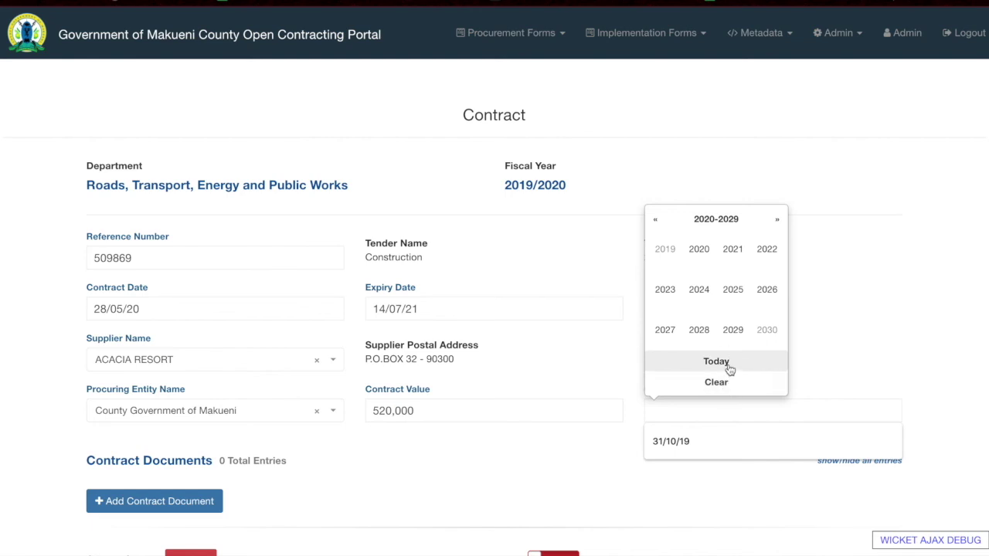
pyautogui.click(728, 368)
# Add a contract document of type Goods and attach Open Contracting for COVID - 19 Procurements.pdf to it
pyautogui.scroll(-2, 183, 455)
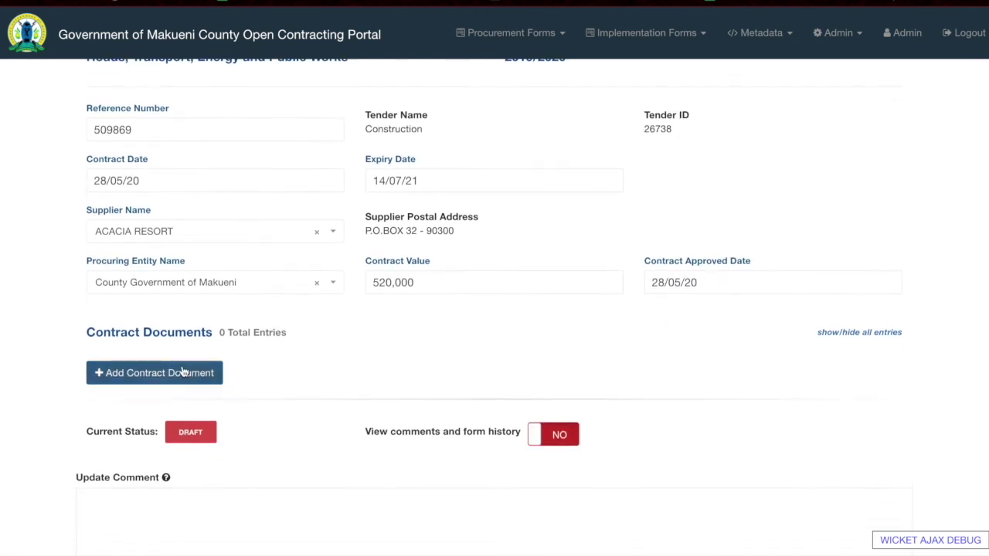
pyautogui.click(185, 373)
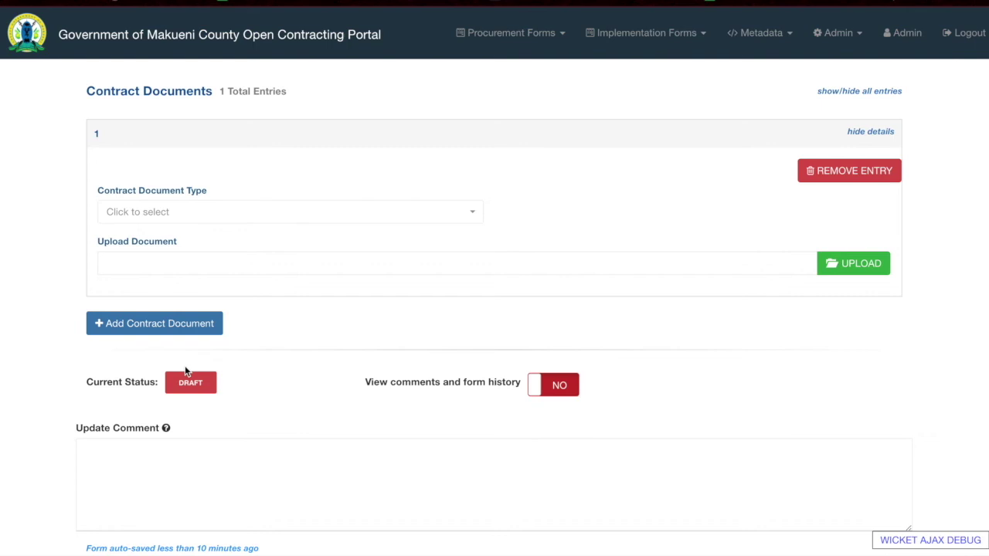
pyautogui.click(366, 221)
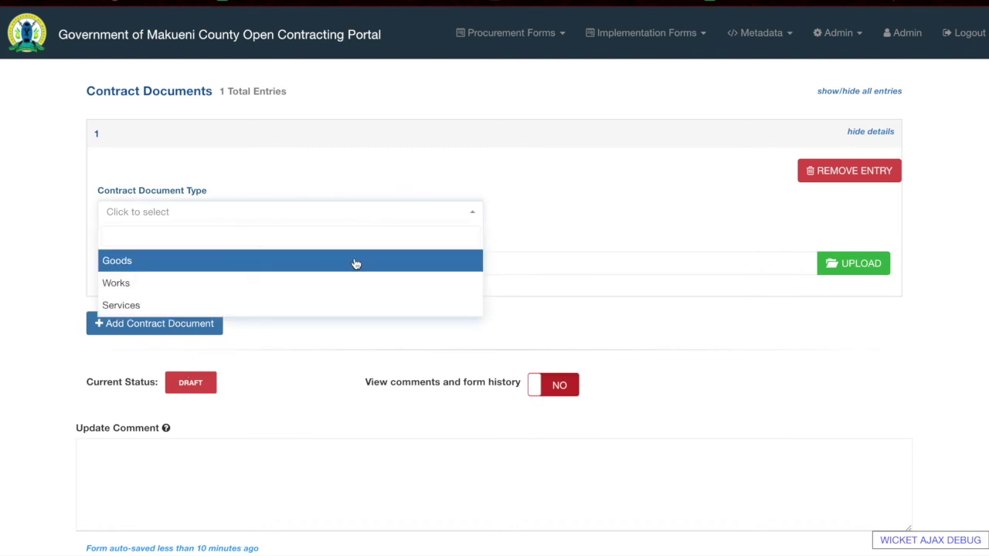
pyautogui.click(354, 260)
pyautogui.click(851, 276)
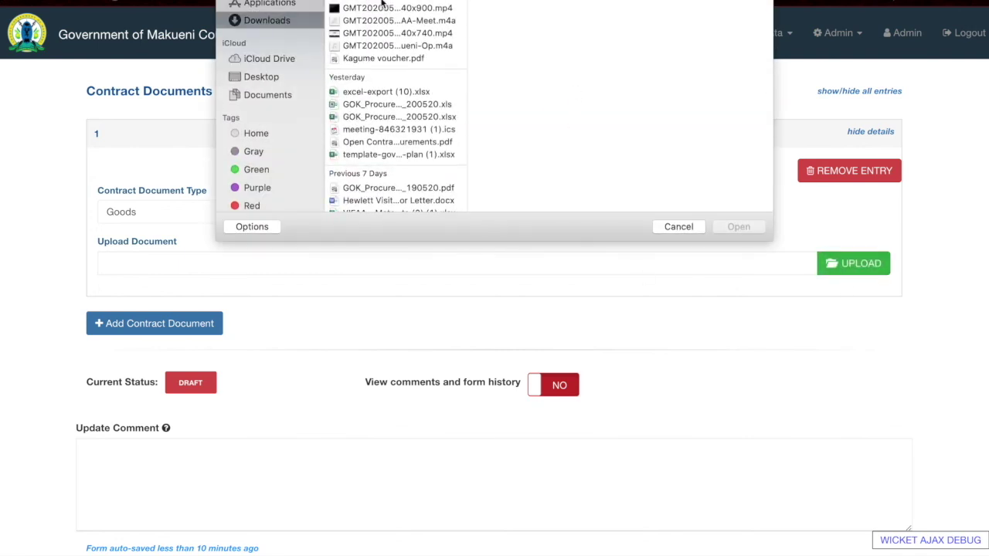
pyautogui.click(376, 142)
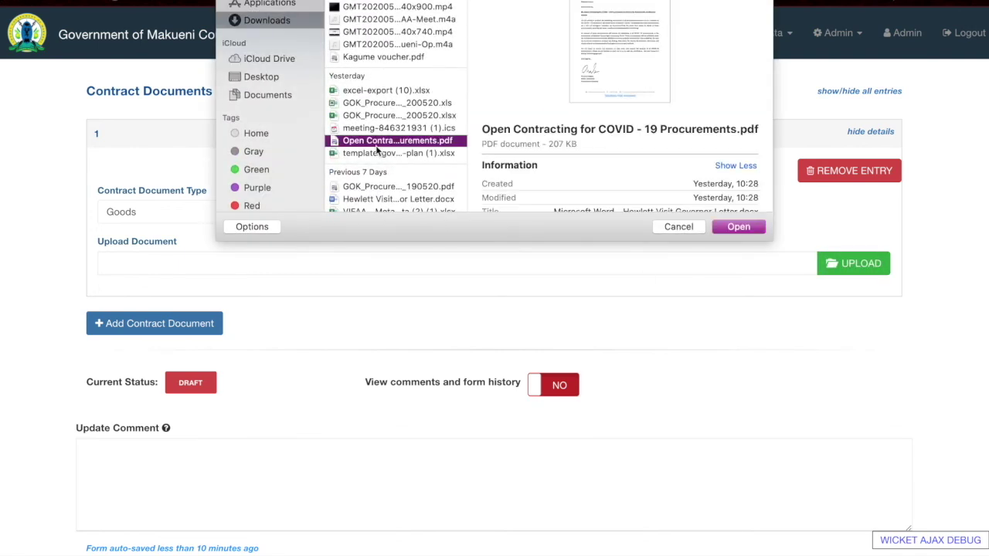
pyautogui.click(716, 225)
pyautogui.scroll(-5, 407, 294)
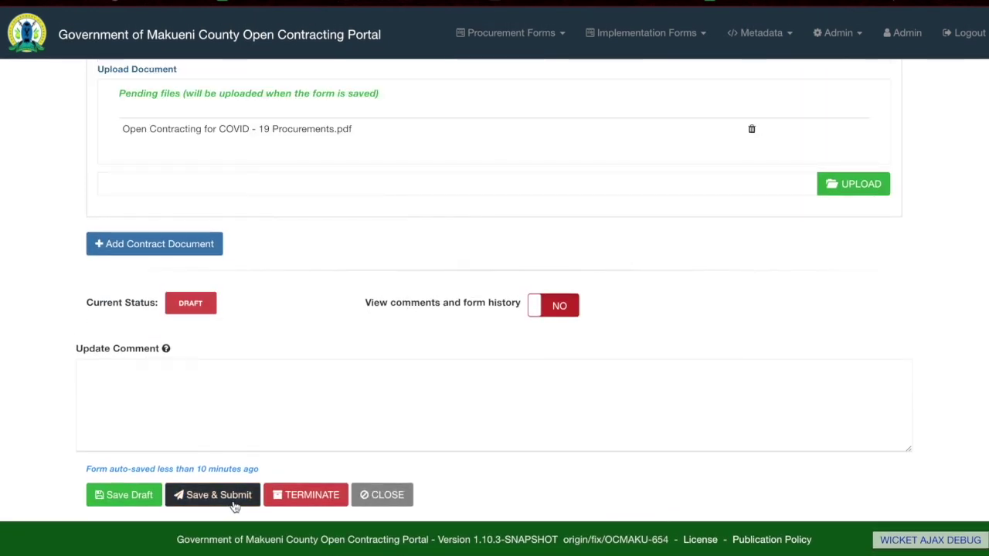
# Save and submit the contract form, and approve the Quotation and Evaluation form of Tender Process 1
pyautogui.click(234, 503)
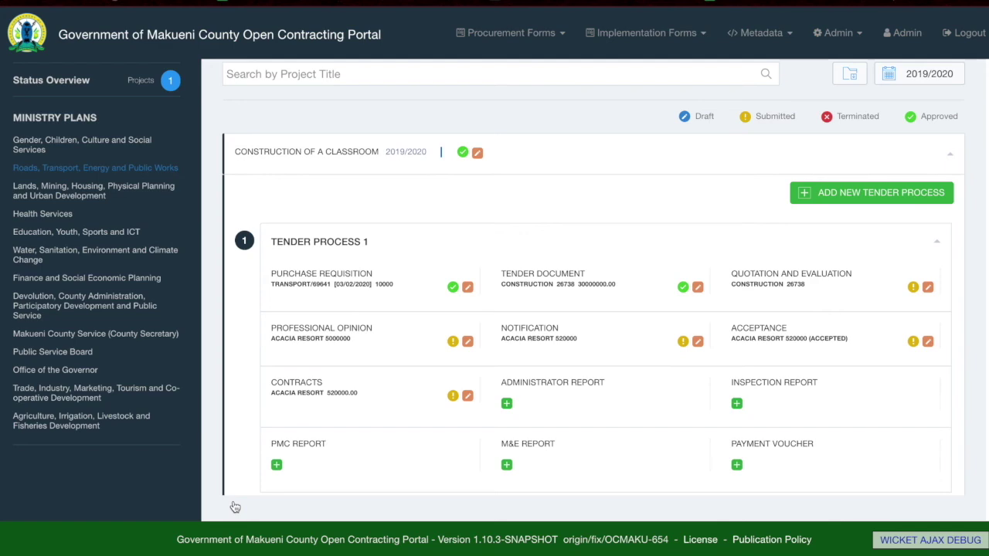
pyautogui.click(928, 288)
pyautogui.scroll(-10, 342, 401)
pyautogui.click(123, 495)
pyautogui.scroll(-3, 486, 364)
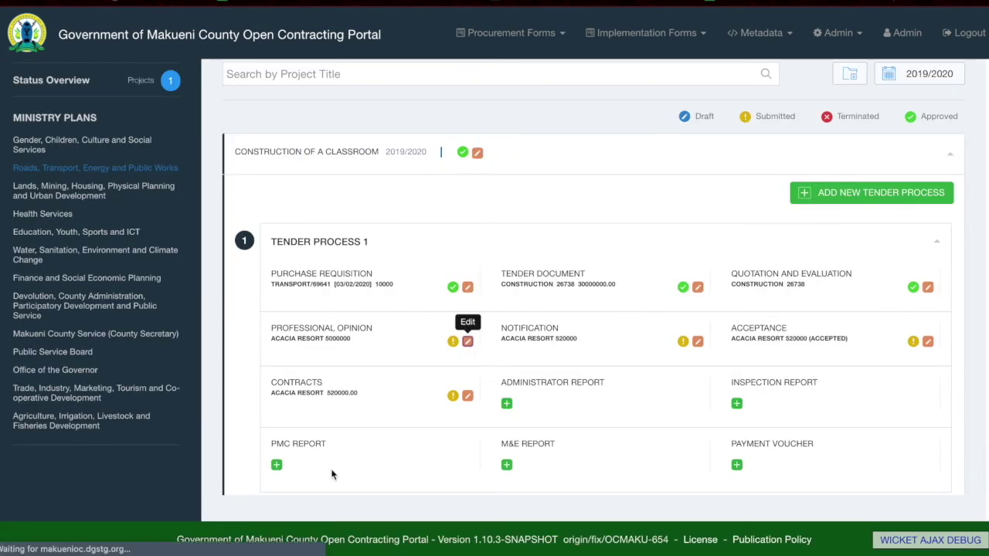
# Approve the Professional Opinion and Notification of Award forms of Tender Process 1
pyautogui.click(470, 345)
pyautogui.scroll(-5, 331, 474)
pyautogui.click(138, 498)
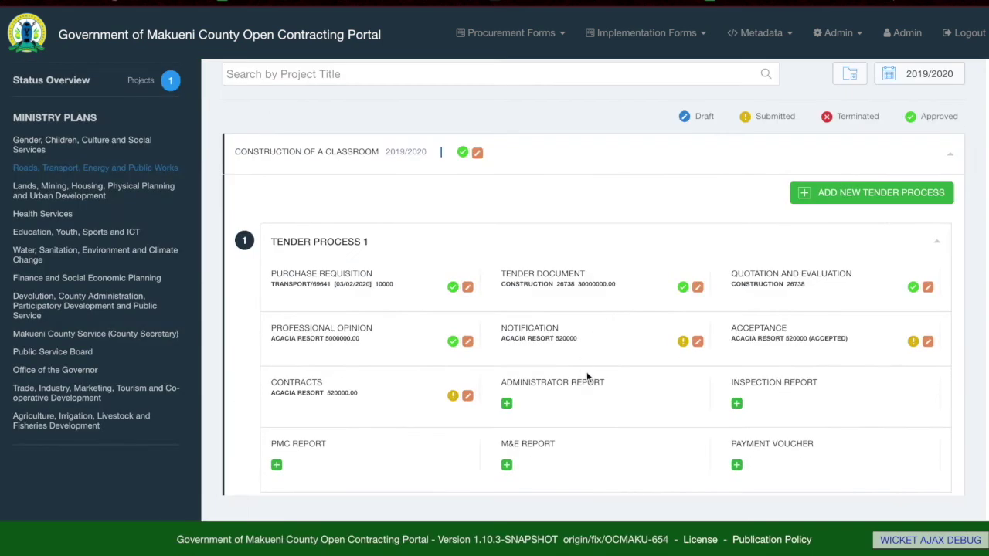
pyautogui.click(697, 343)
pyautogui.scroll(-5, 422, 222)
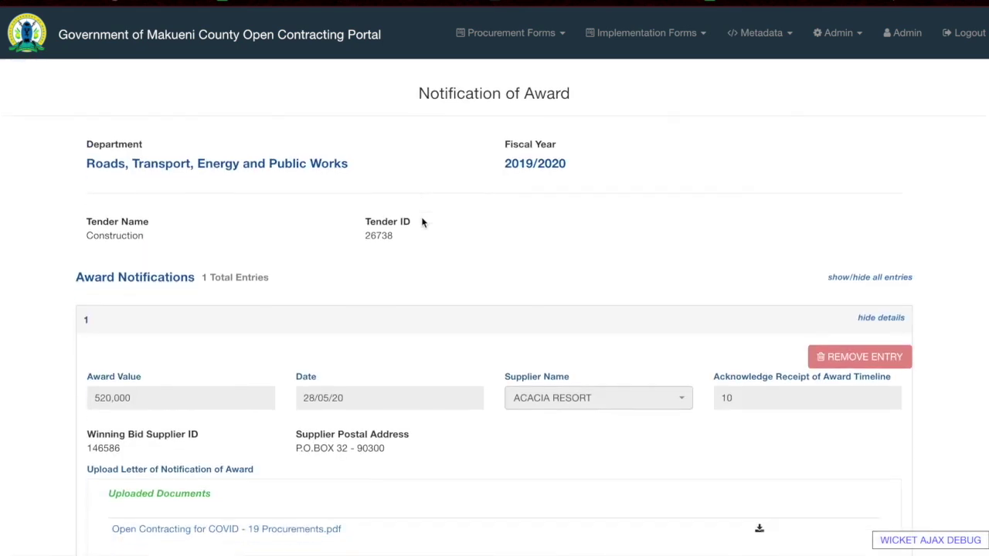
pyautogui.click(133, 497)
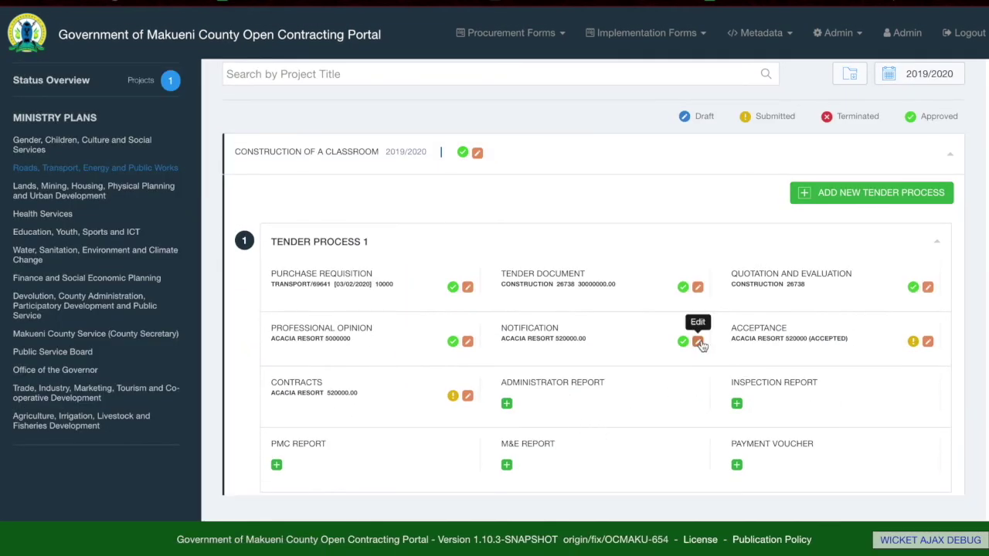
# Approve the Acceptance and Contract forms of Tender Process 1
pyautogui.click(927, 341)
pyautogui.scroll(-5, 352, 375)
pyautogui.click(126, 503)
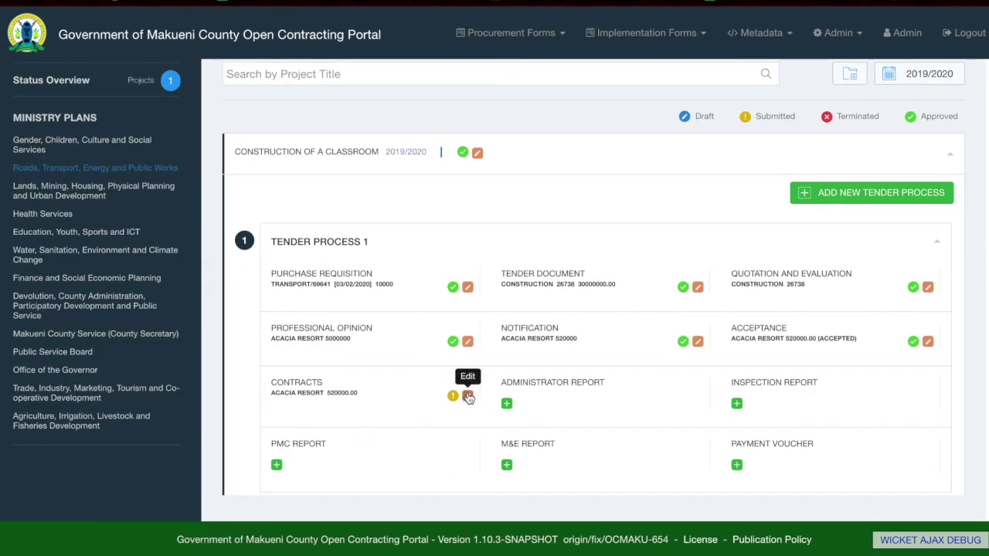
pyautogui.click(467, 395)
pyautogui.scroll(-10, 302, 413)
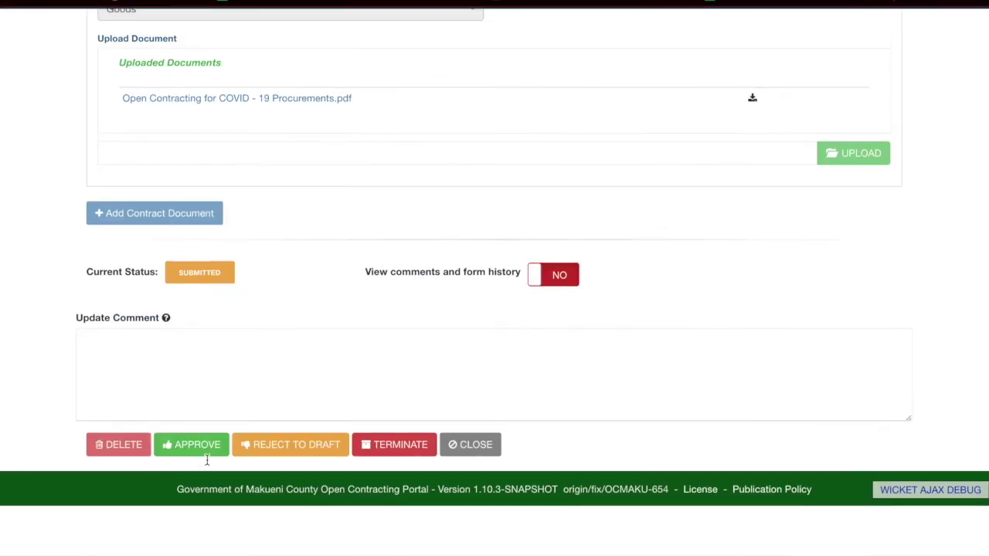
pyautogui.click(198, 501)
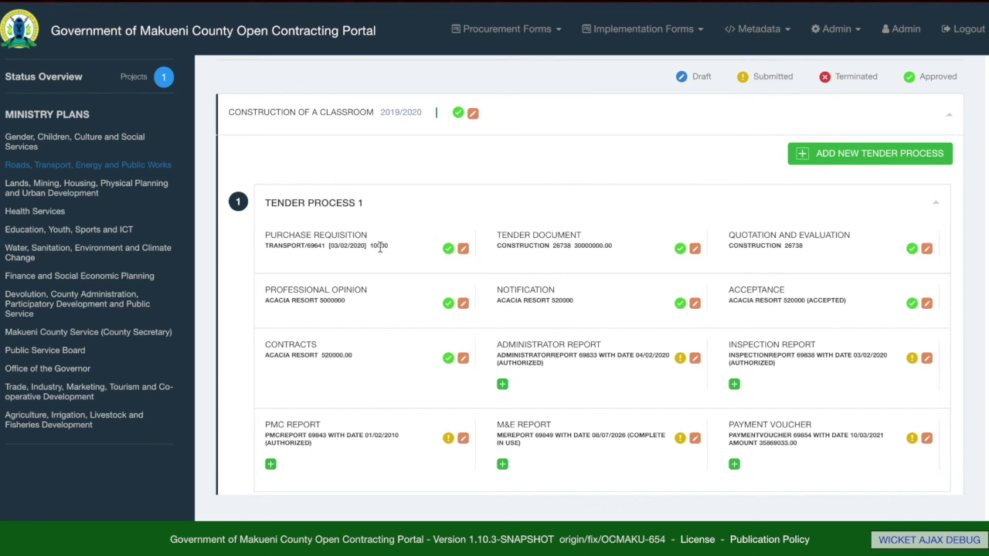
# Examine the Purchase Requisition entry's title, reference number, date and amount in Tender Process 1
pyautogui.moveTo(265, 234); pyautogui.dragTo(375, 239)
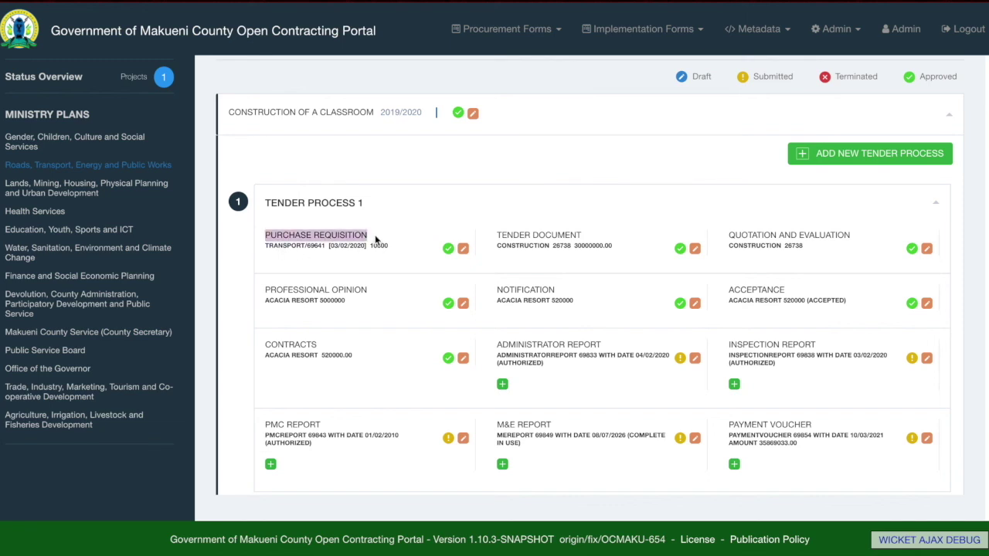
pyautogui.click(323, 246)
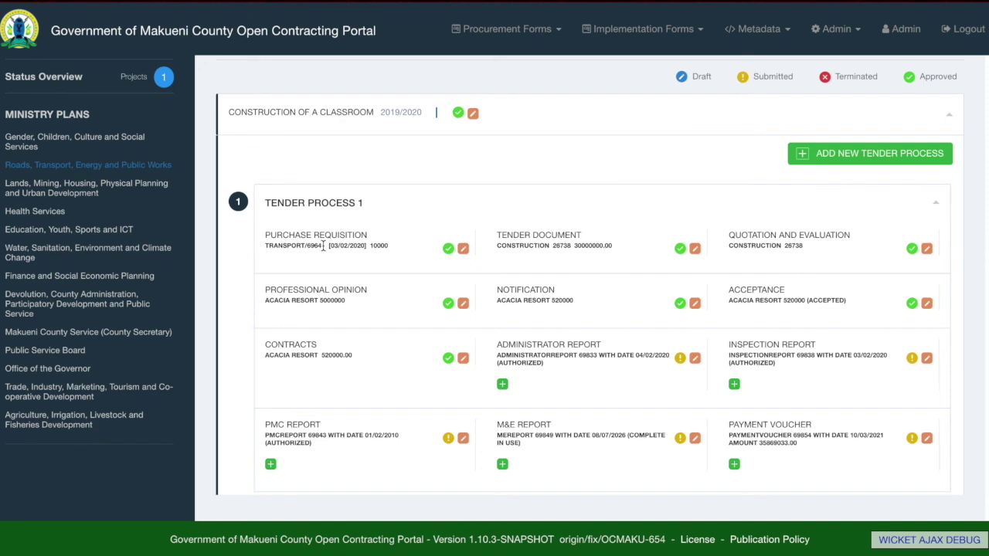
pyautogui.moveTo(269, 246); pyautogui.dragTo(322, 248)
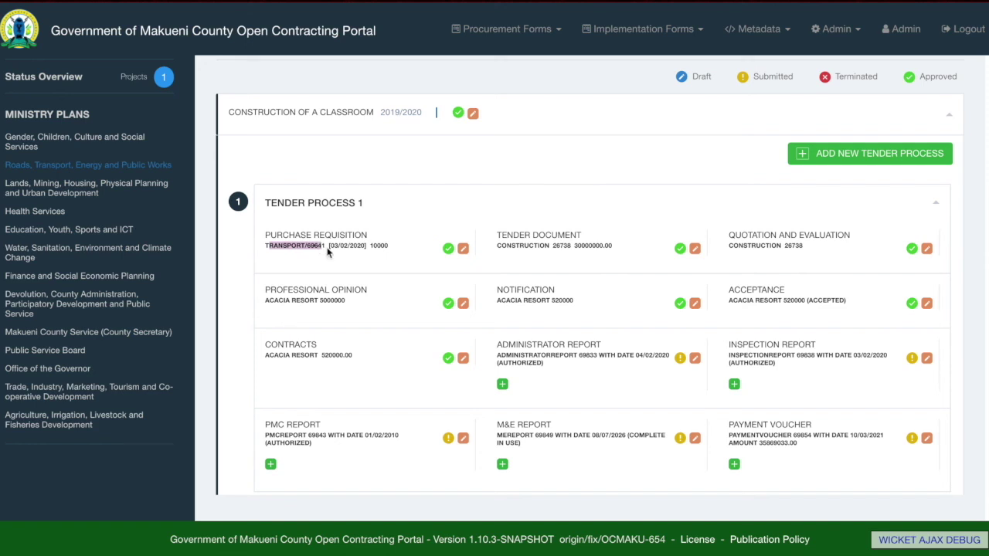
pyautogui.doubleClick(366, 247)
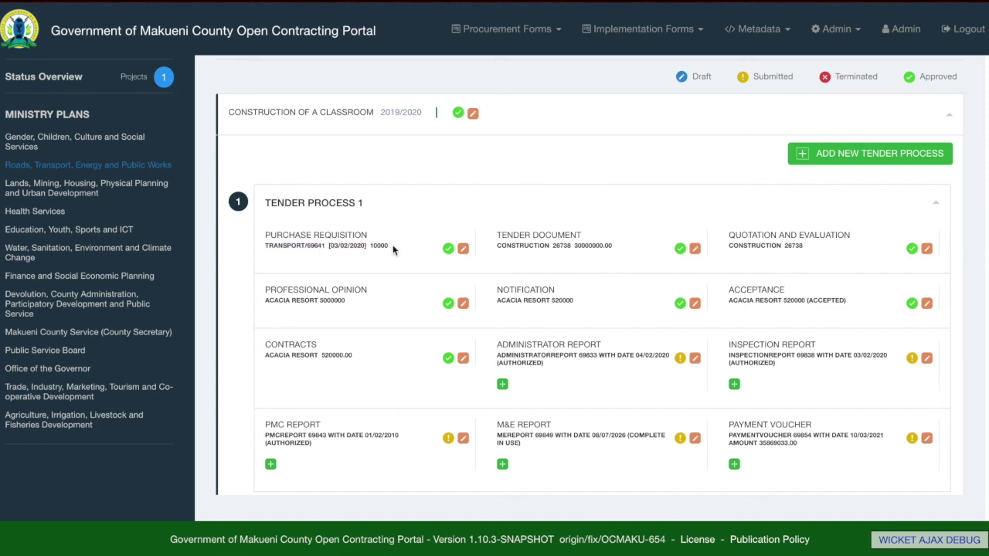
pyautogui.tripleClick(369, 246)
pyautogui.click(397, 271)
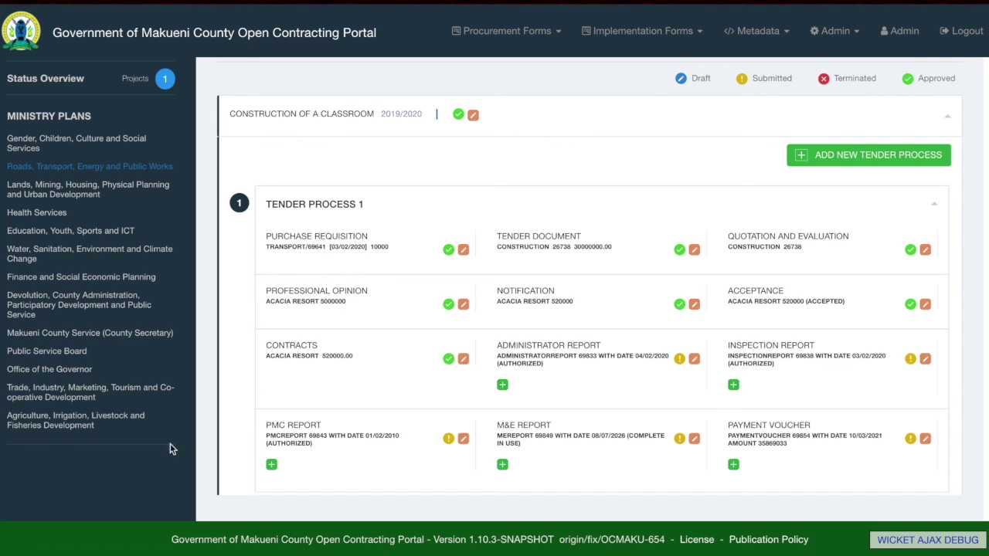
# Return to the portal home page and export the Roads, Transport, Energy and Public Works data for fiscal year 2018/2019
pyautogui.click(197, 39)
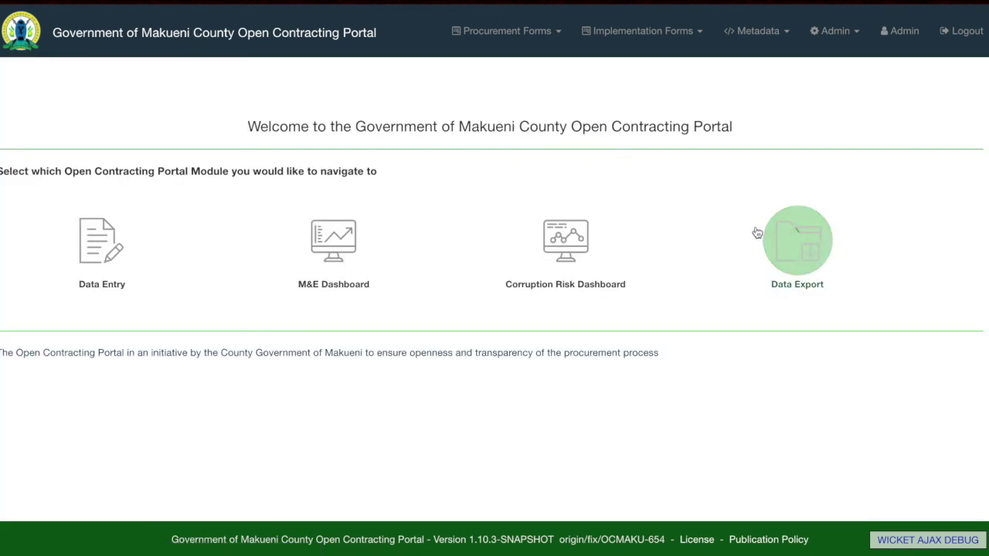
pyautogui.click(796, 253)
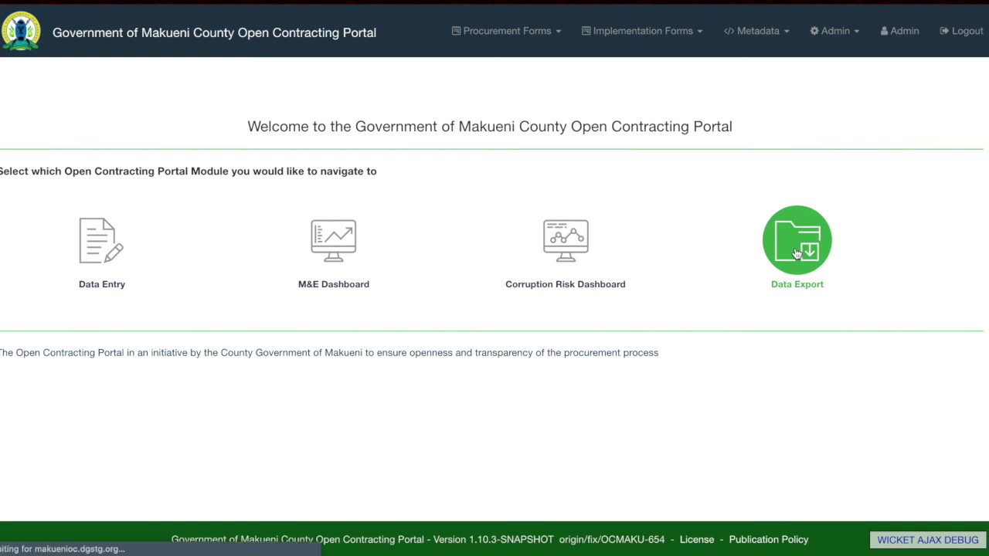
pyautogui.click(284, 211)
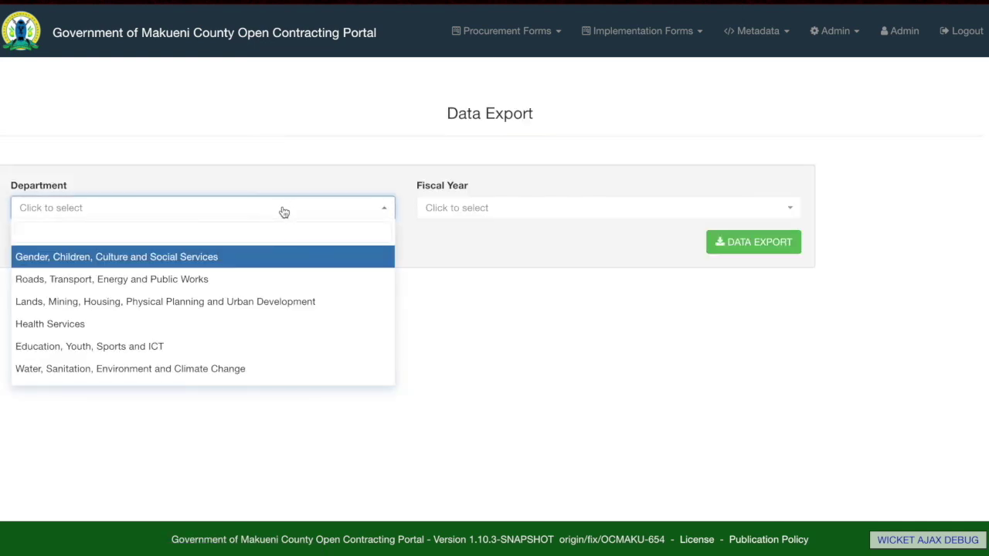
pyautogui.click(257, 280)
pyautogui.click(548, 216)
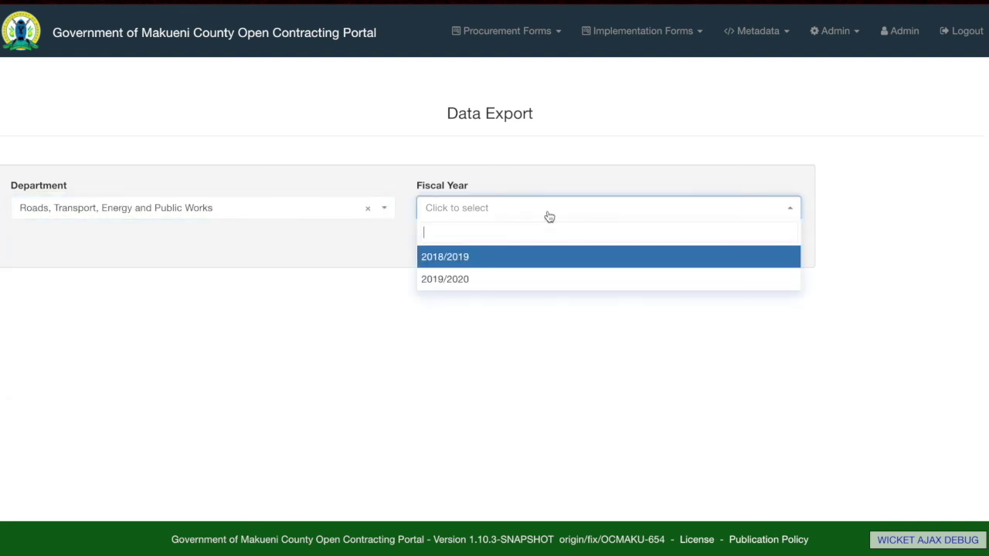
pyautogui.click(537, 263)
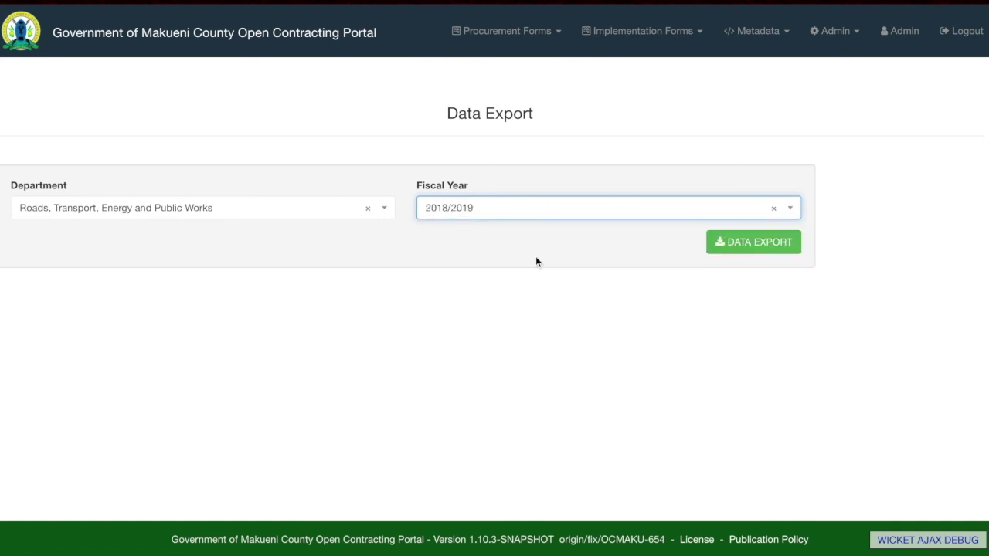
pyautogui.click(750, 244)
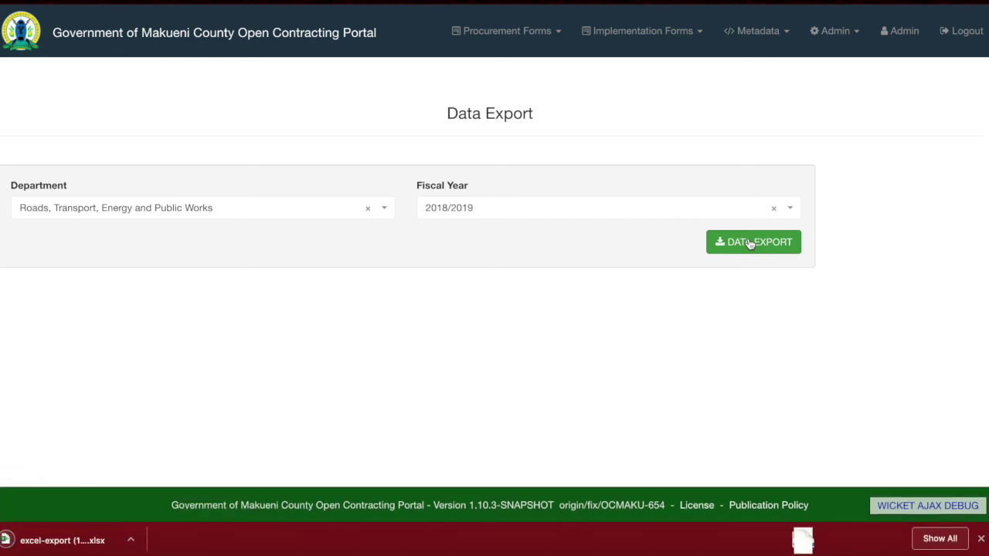
# Open the exported workbook in Excel and examine its procurementplan and planitem sheets
pyautogui.click(63, 541)
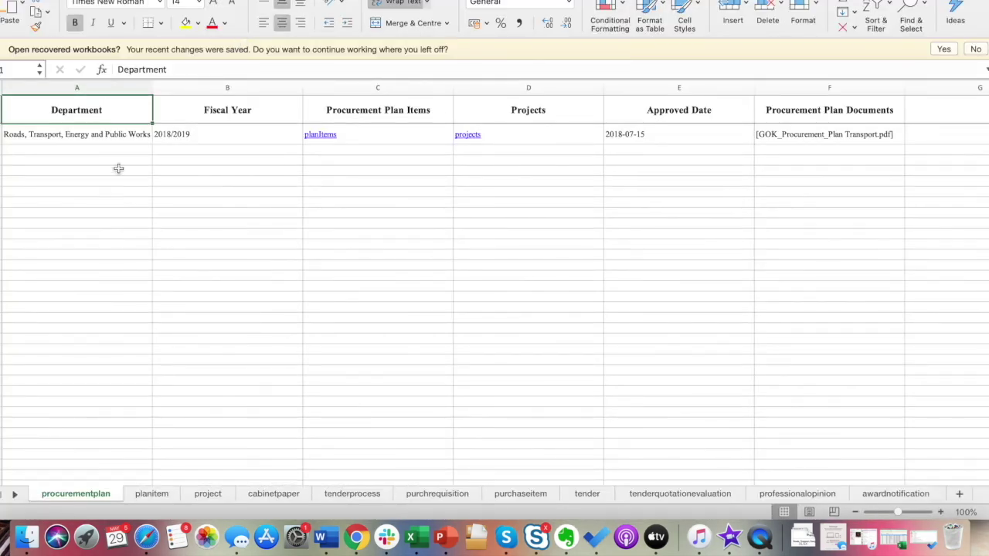
pyautogui.click(123, 137)
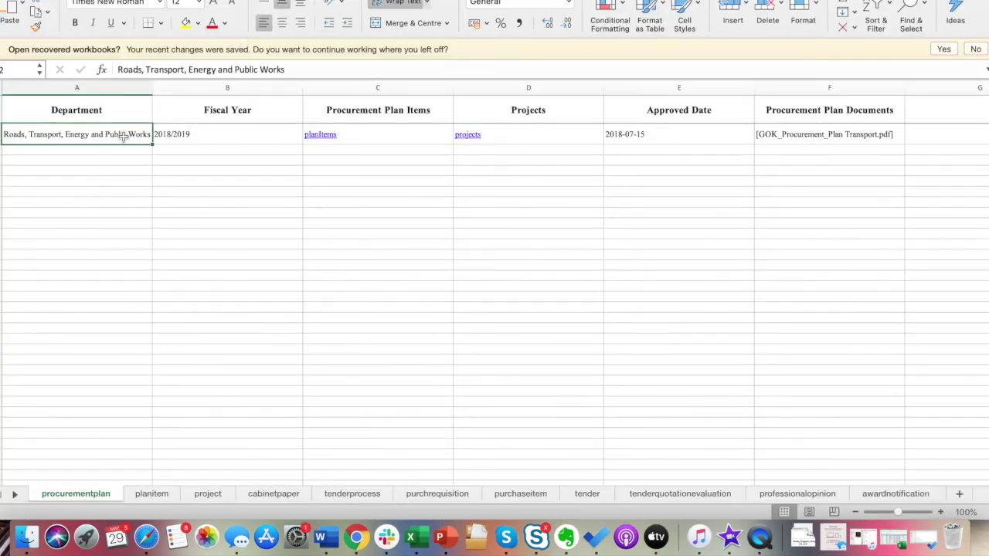
pyautogui.click(152, 494)
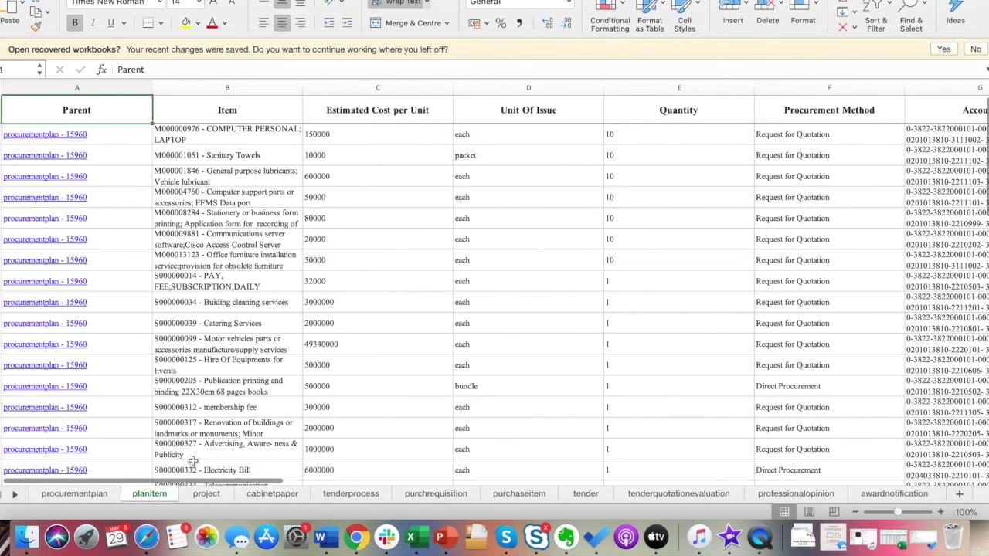
pyautogui.hscroll(3, 193, 461)
pyautogui.hscroll(3, 193, 462)
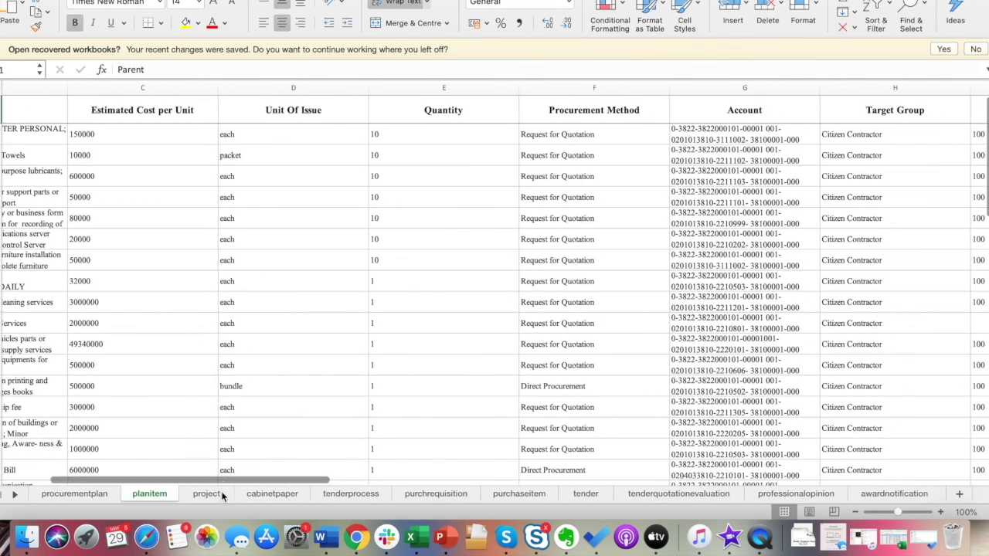
# Look through the project, cabinetpaper, tenderprocess and purchrequisition sheets of the exported workbook
pyautogui.click(206, 494)
pyautogui.hscroll(2, 633, 304)
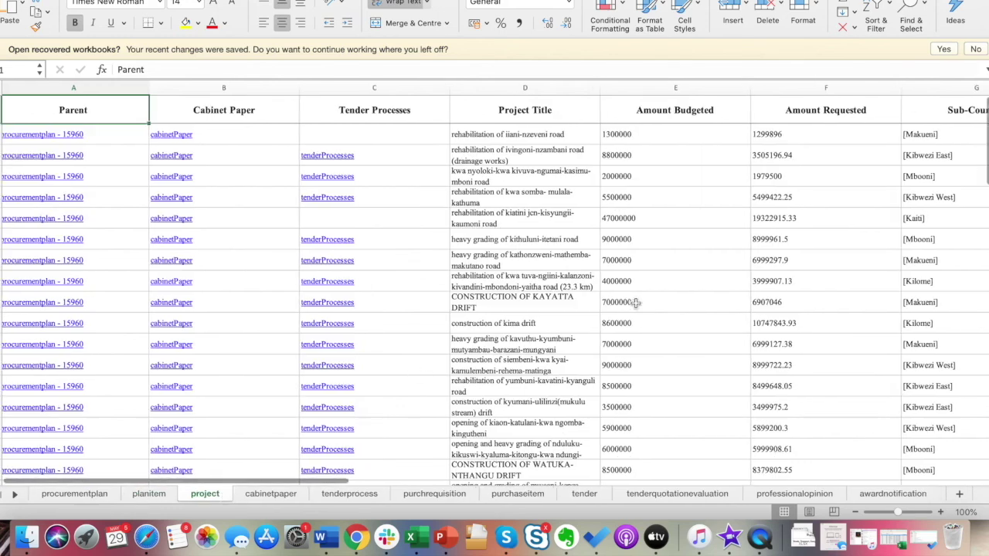
pyautogui.hscroll(4, 635, 303)
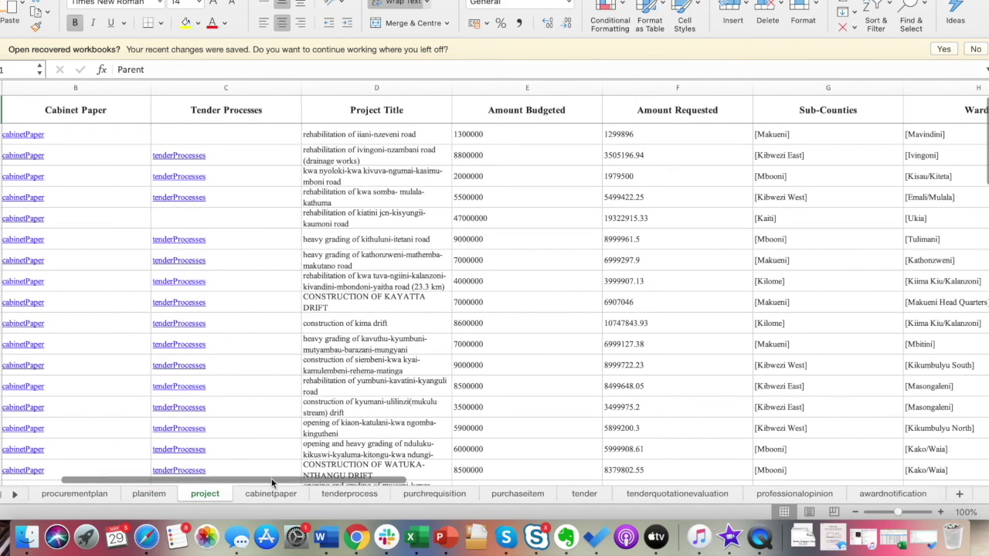
pyautogui.click(271, 496)
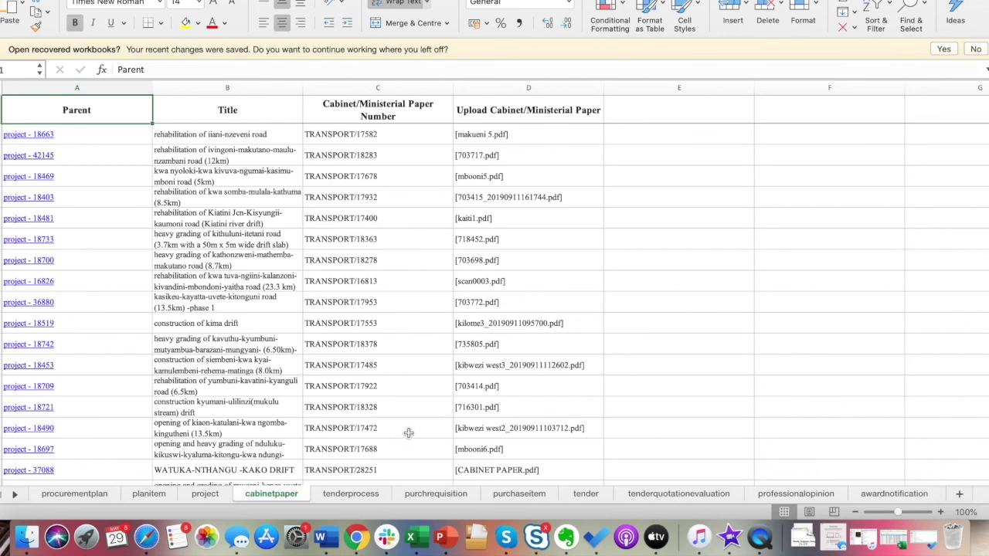
pyautogui.click(353, 495)
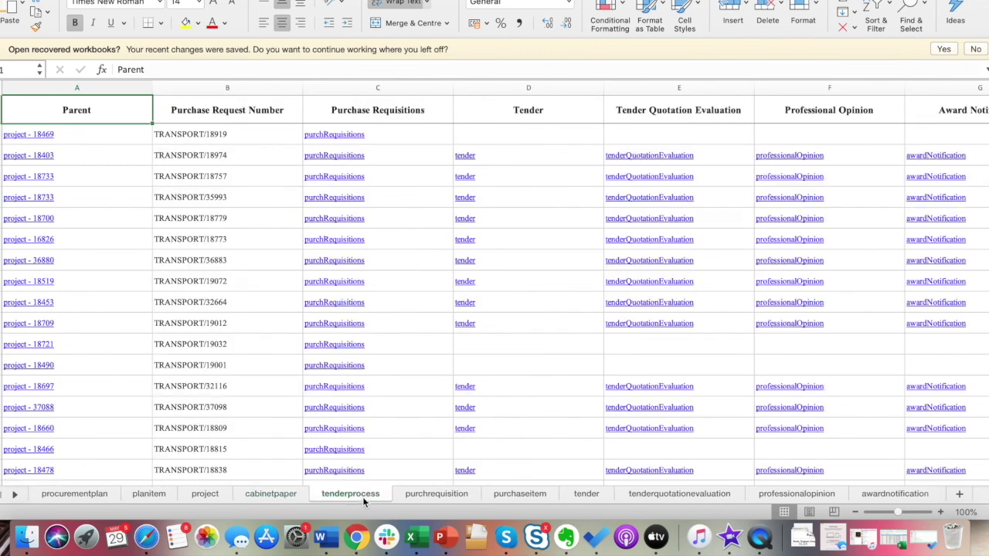
pyautogui.click(456, 498)
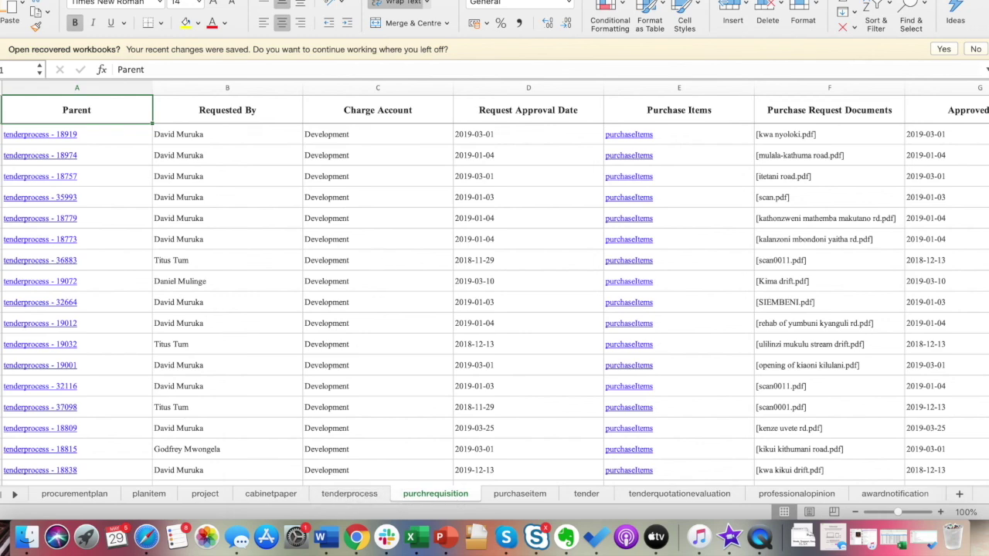
# Switch back to the portal in Chrome and filter the Procurement Plan List by status SUBMITTED and department Roads, Transport, Energy and Public Works
pyautogui.click(356, 537)
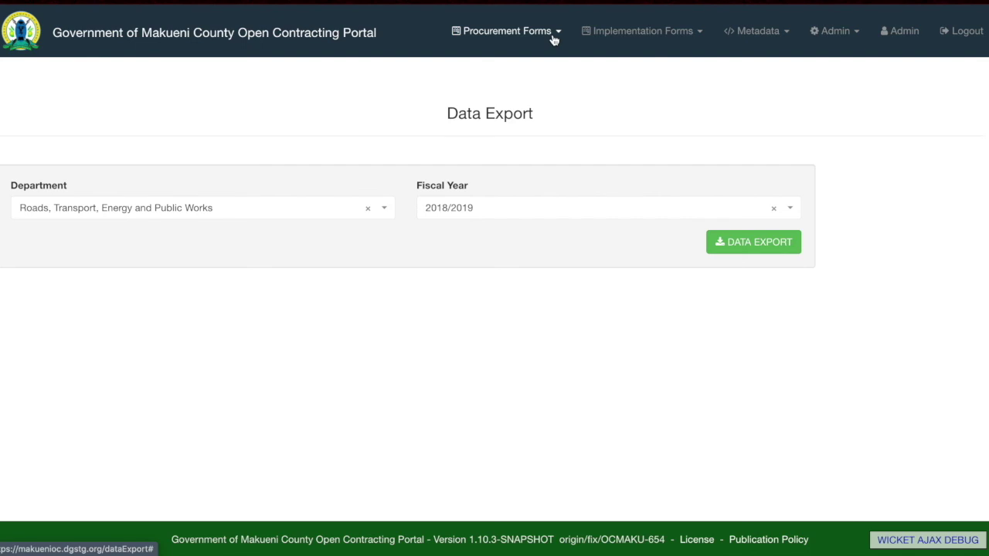
pyautogui.click(553, 37)
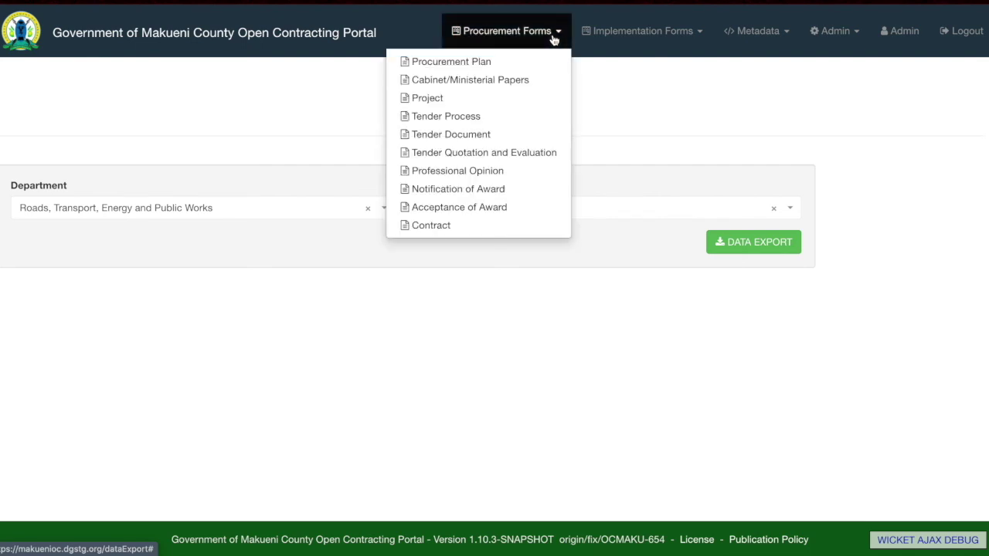
pyautogui.click(476, 62)
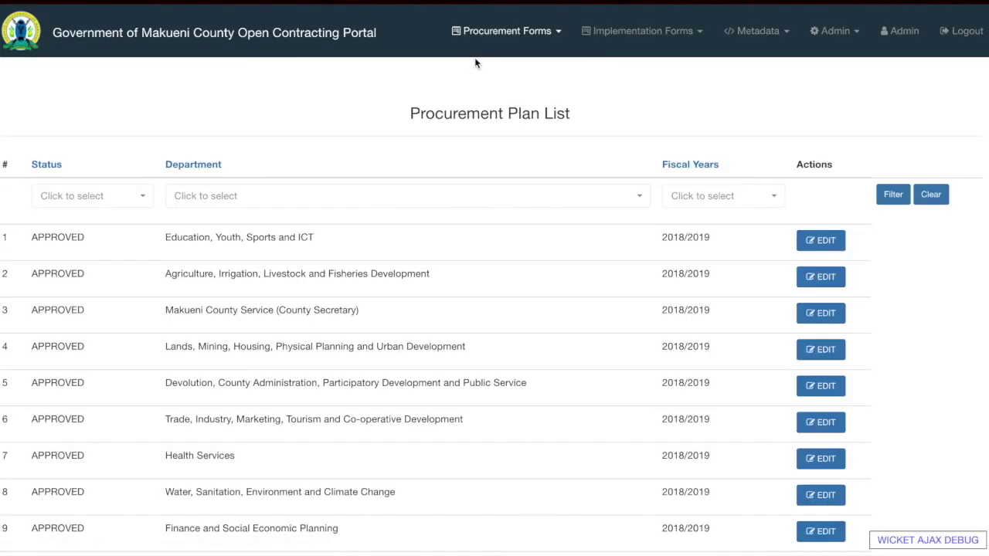
pyautogui.click(143, 203)
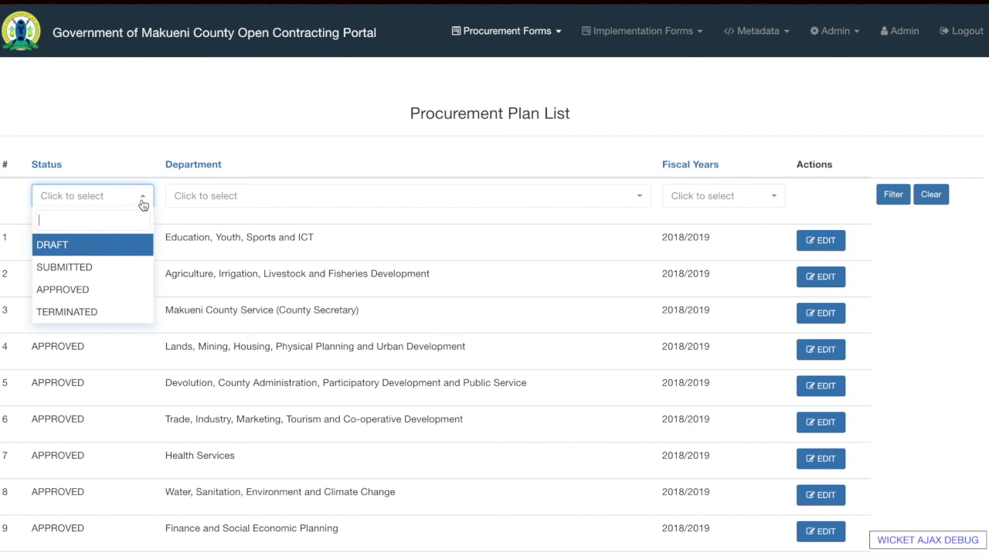
pyautogui.click(131, 270)
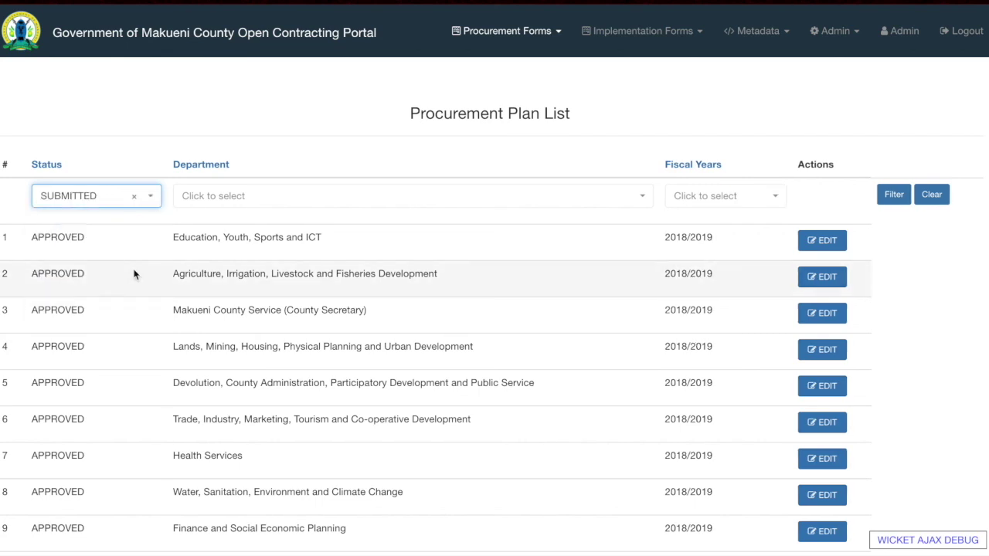
pyautogui.click(313, 196)
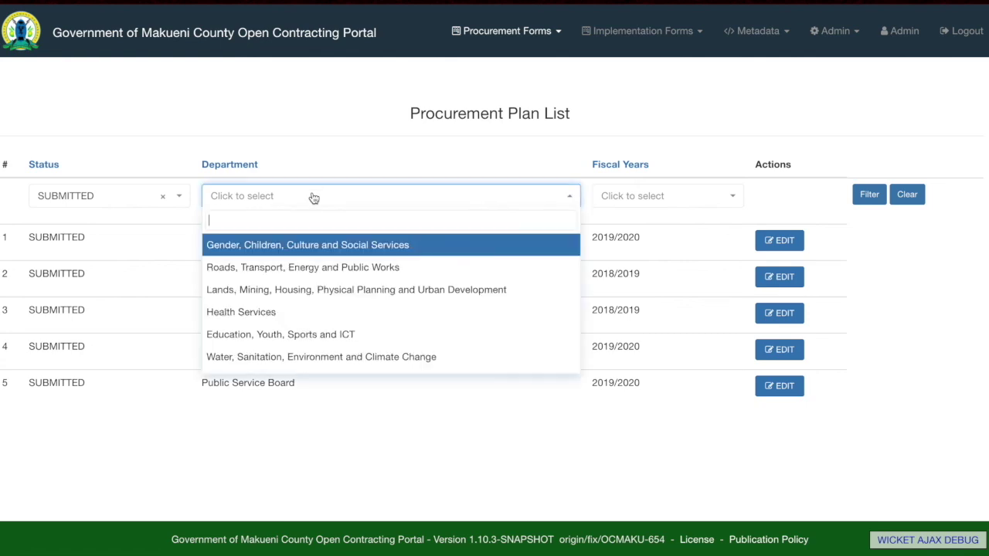
pyautogui.click(323, 268)
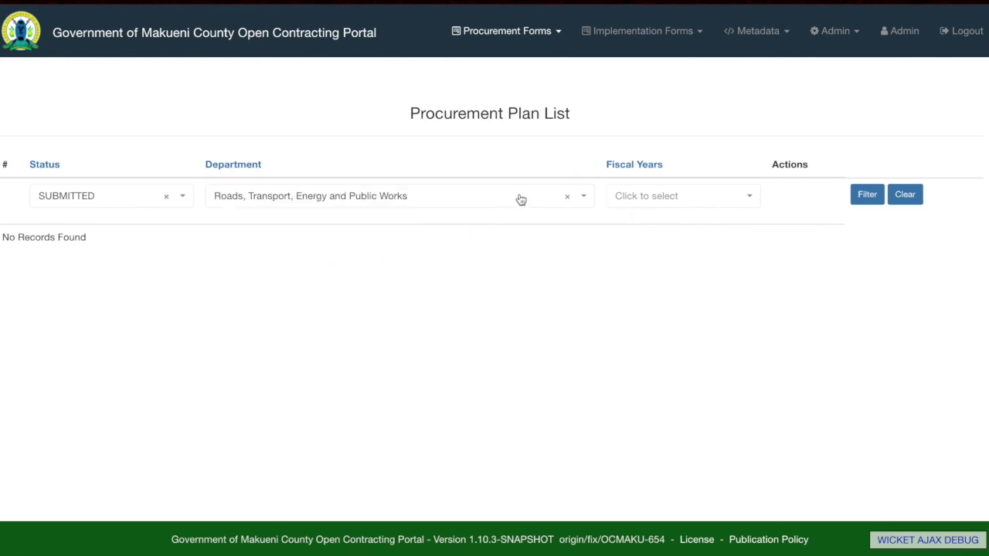
# Set the Procurement Plan List filters to fiscal year 2018/2019 and status APPROVED
pyautogui.click(624, 195)
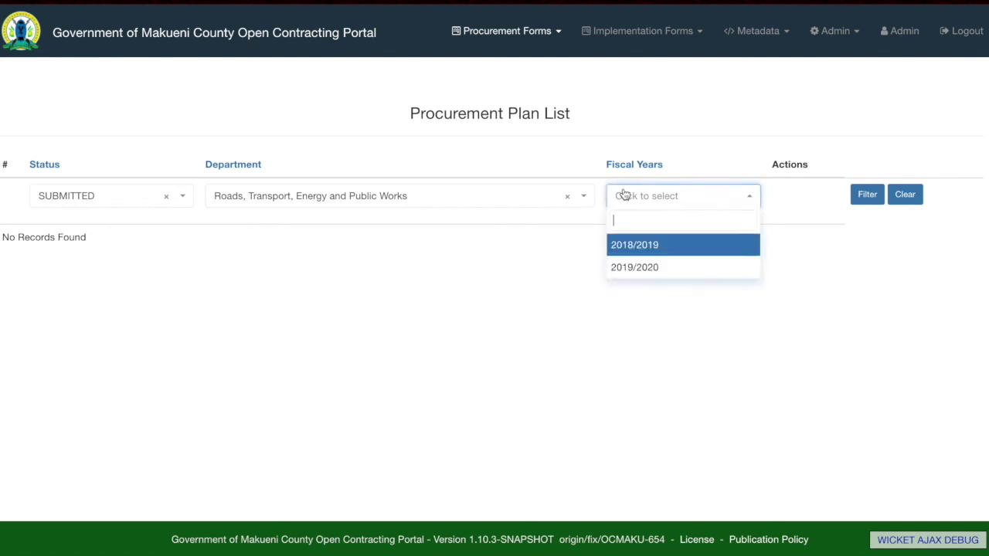
pyautogui.click(640, 244)
pyautogui.click(167, 197)
pyautogui.click(171, 198)
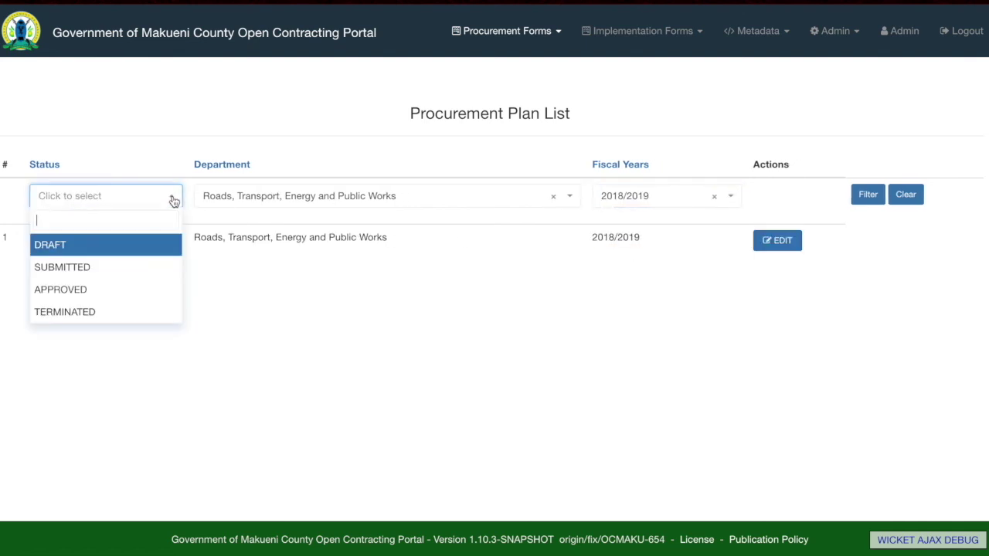
pyautogui.click(118, 296)
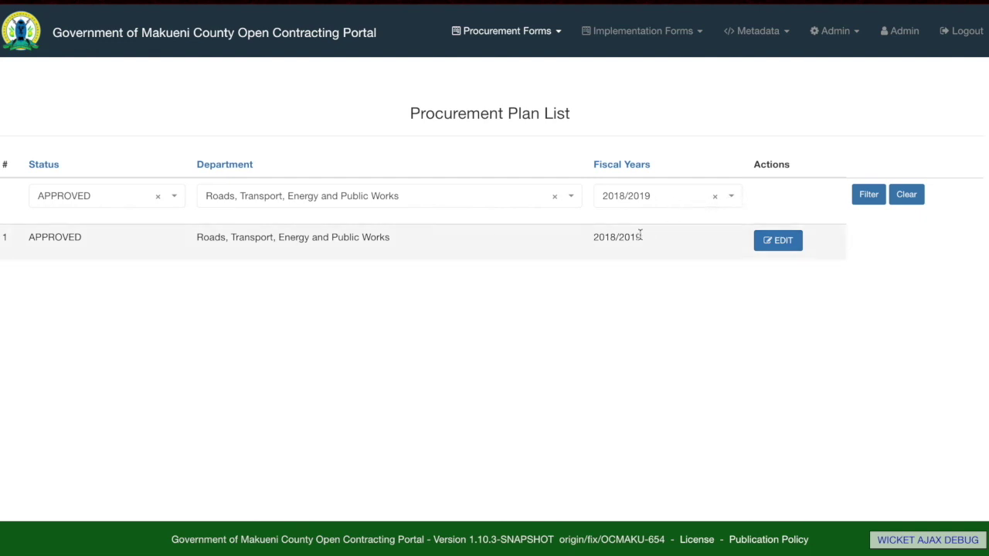
# Open the filtered Roads, Transport, Energy and Public Works plan, expand the laptop item's details and look through the remaining plan items
pyautogui.click(781, 240)
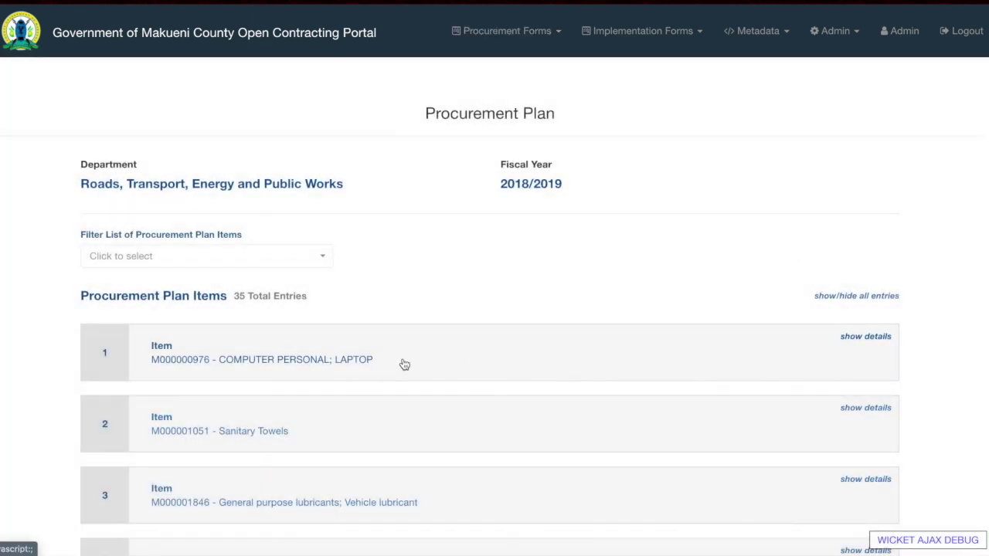
pyautogui.click(207, 347)
pyautogui.scroll(-6, 216, 419)
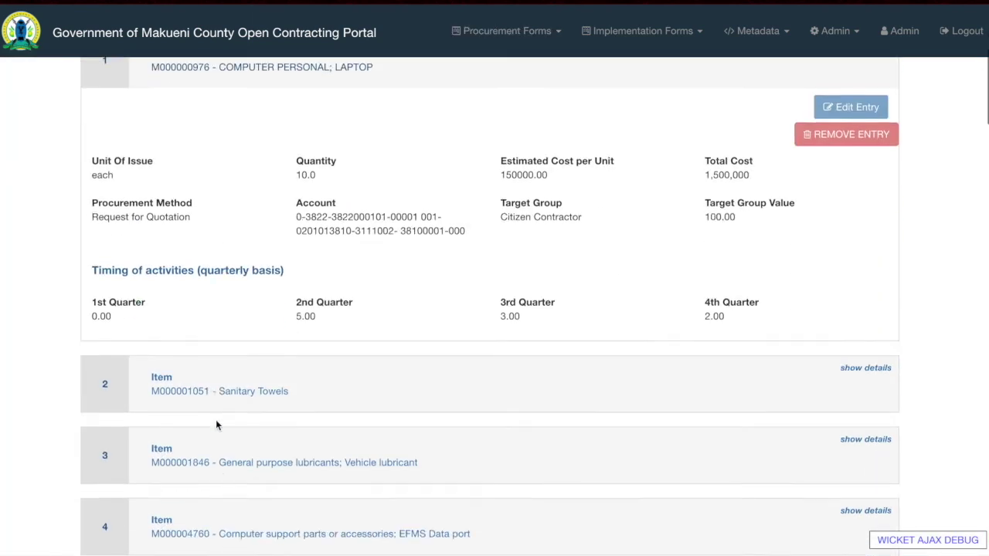
pyautogui.scroll(-2, 217, 426)
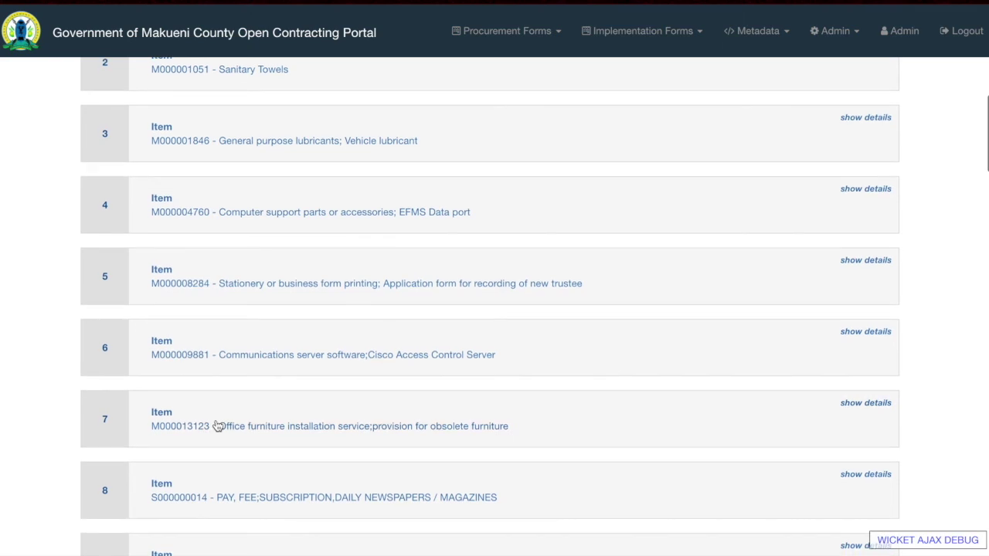
pyautogui.scroll(-7, 217, 426)
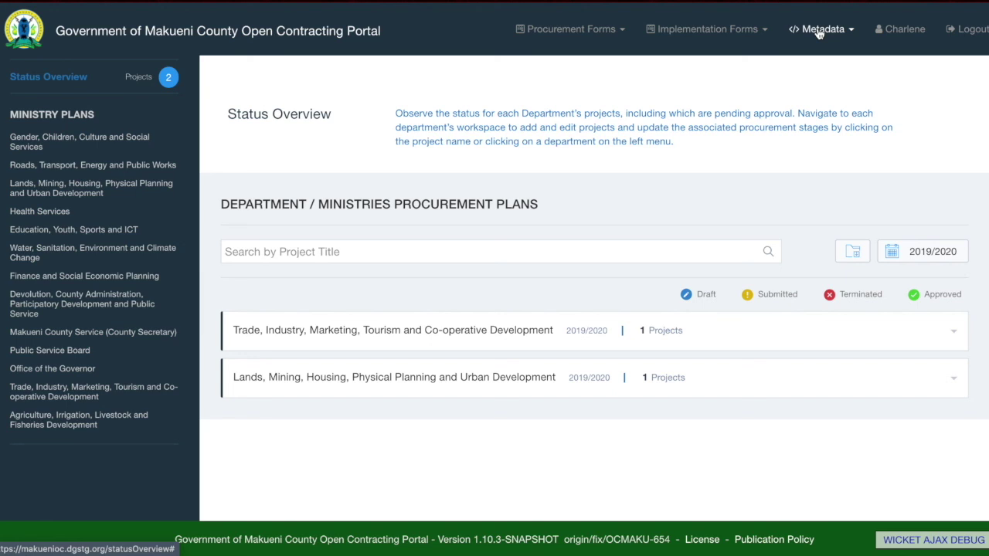
# View the Supplier List in the portal's metadata and open the signed-in procurement officer's account details
pyautogui.click(818, 32)
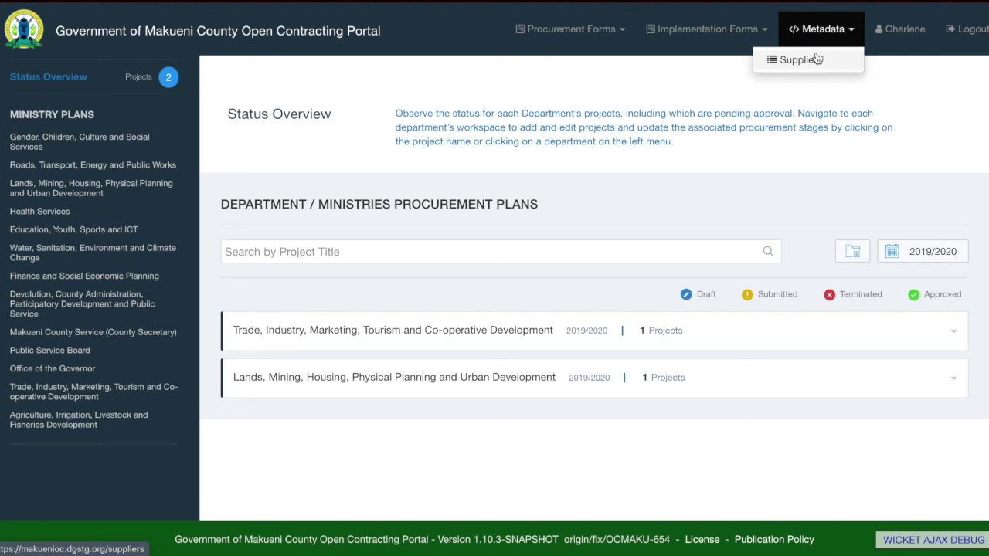
pyautogui.click(800, 60)
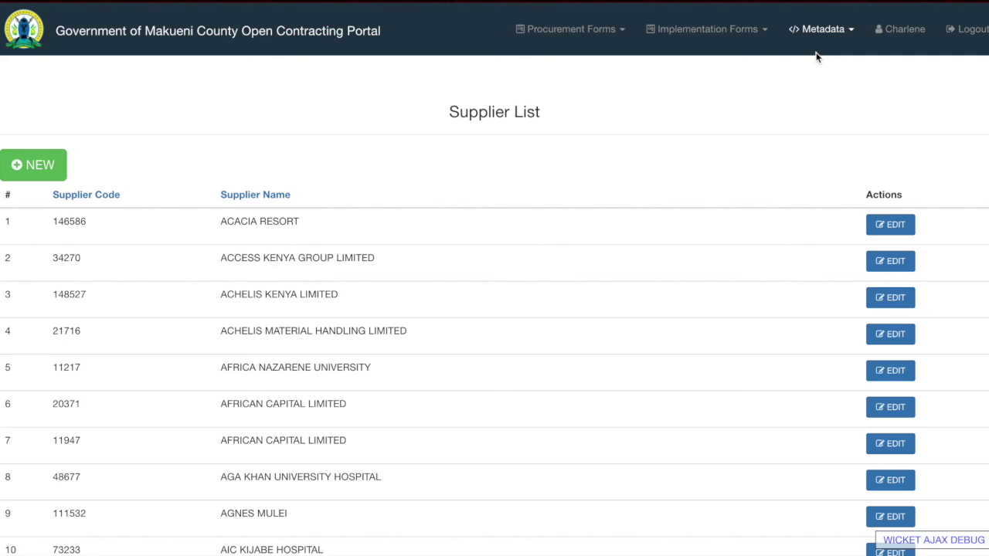
pyautogui.click(828, 34)
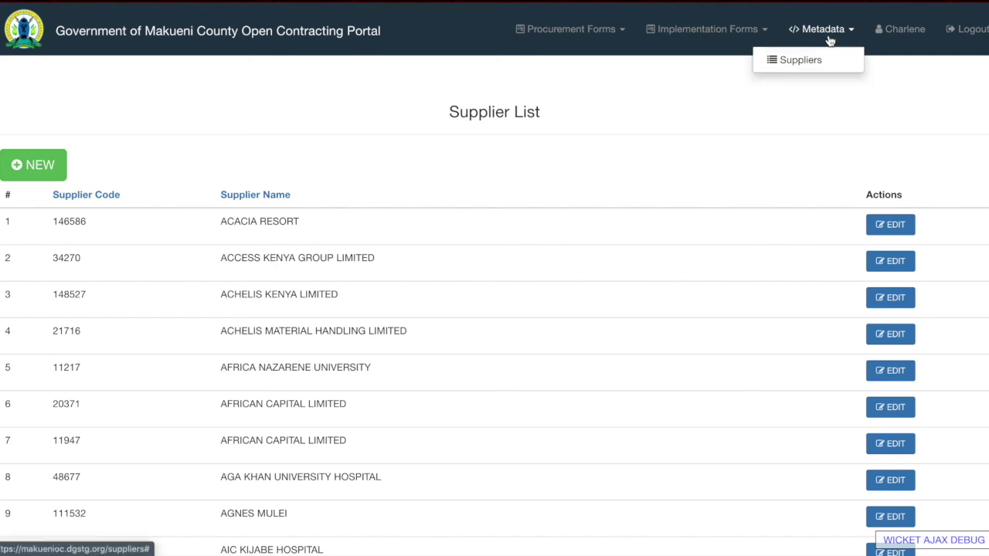
pyautogui.click(892, 38)
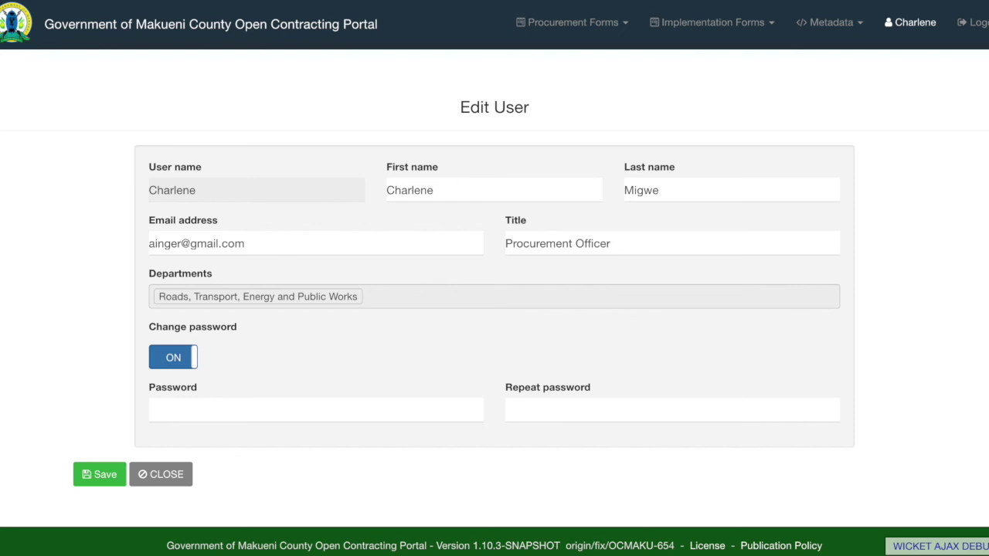